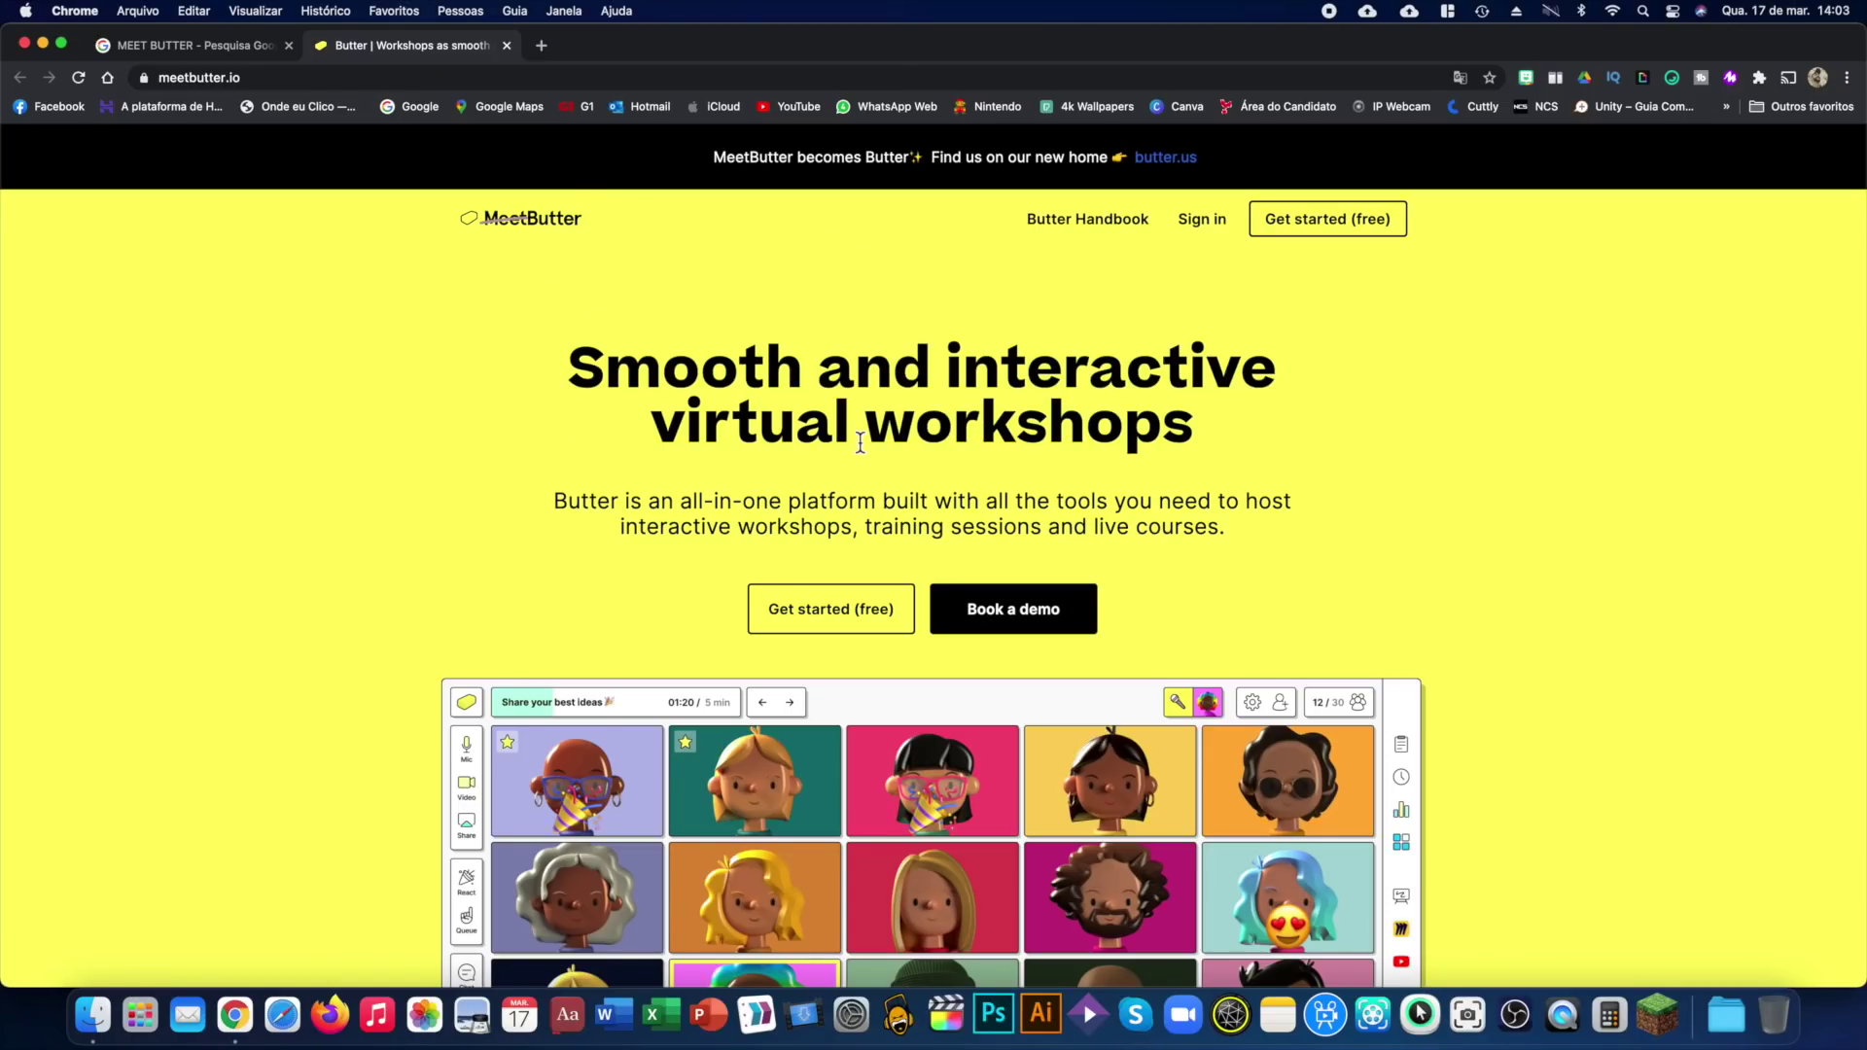
Step: Go to Butter's new site and sign up for a free account with Google
left_click(1175, 173)
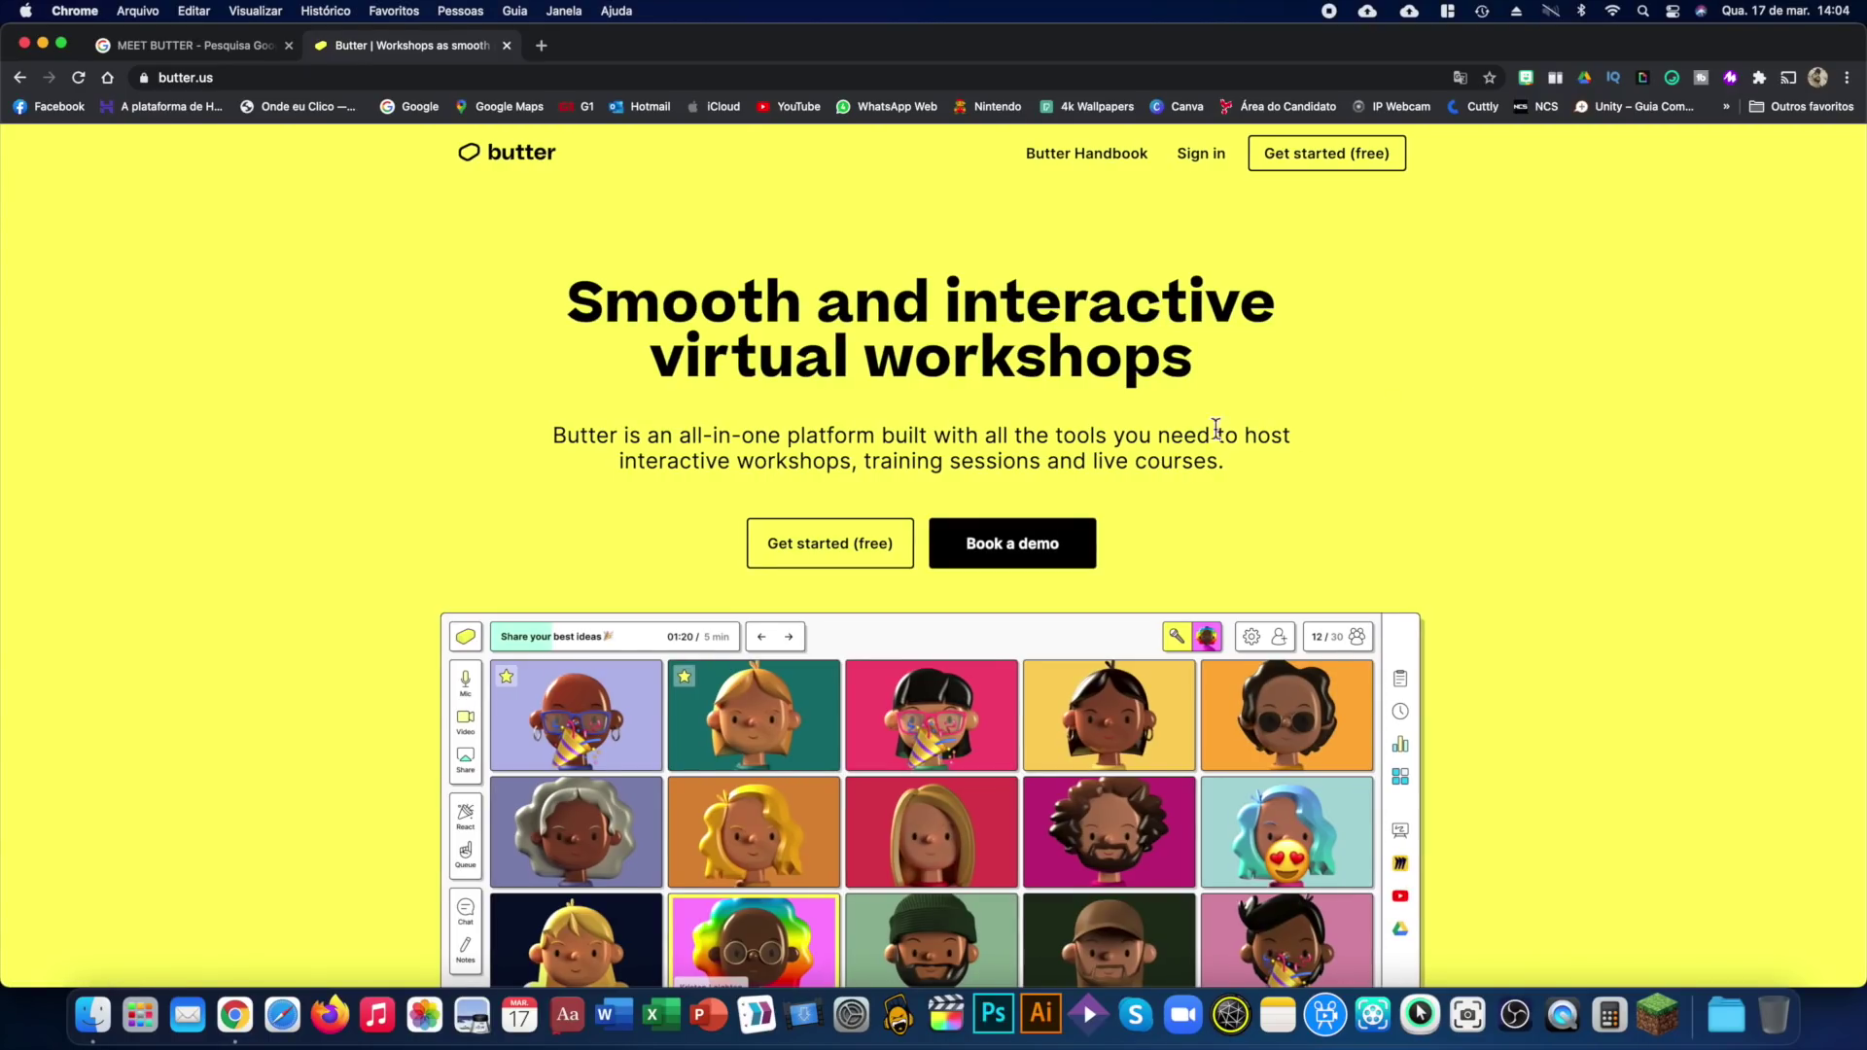
left_click(862, 553)
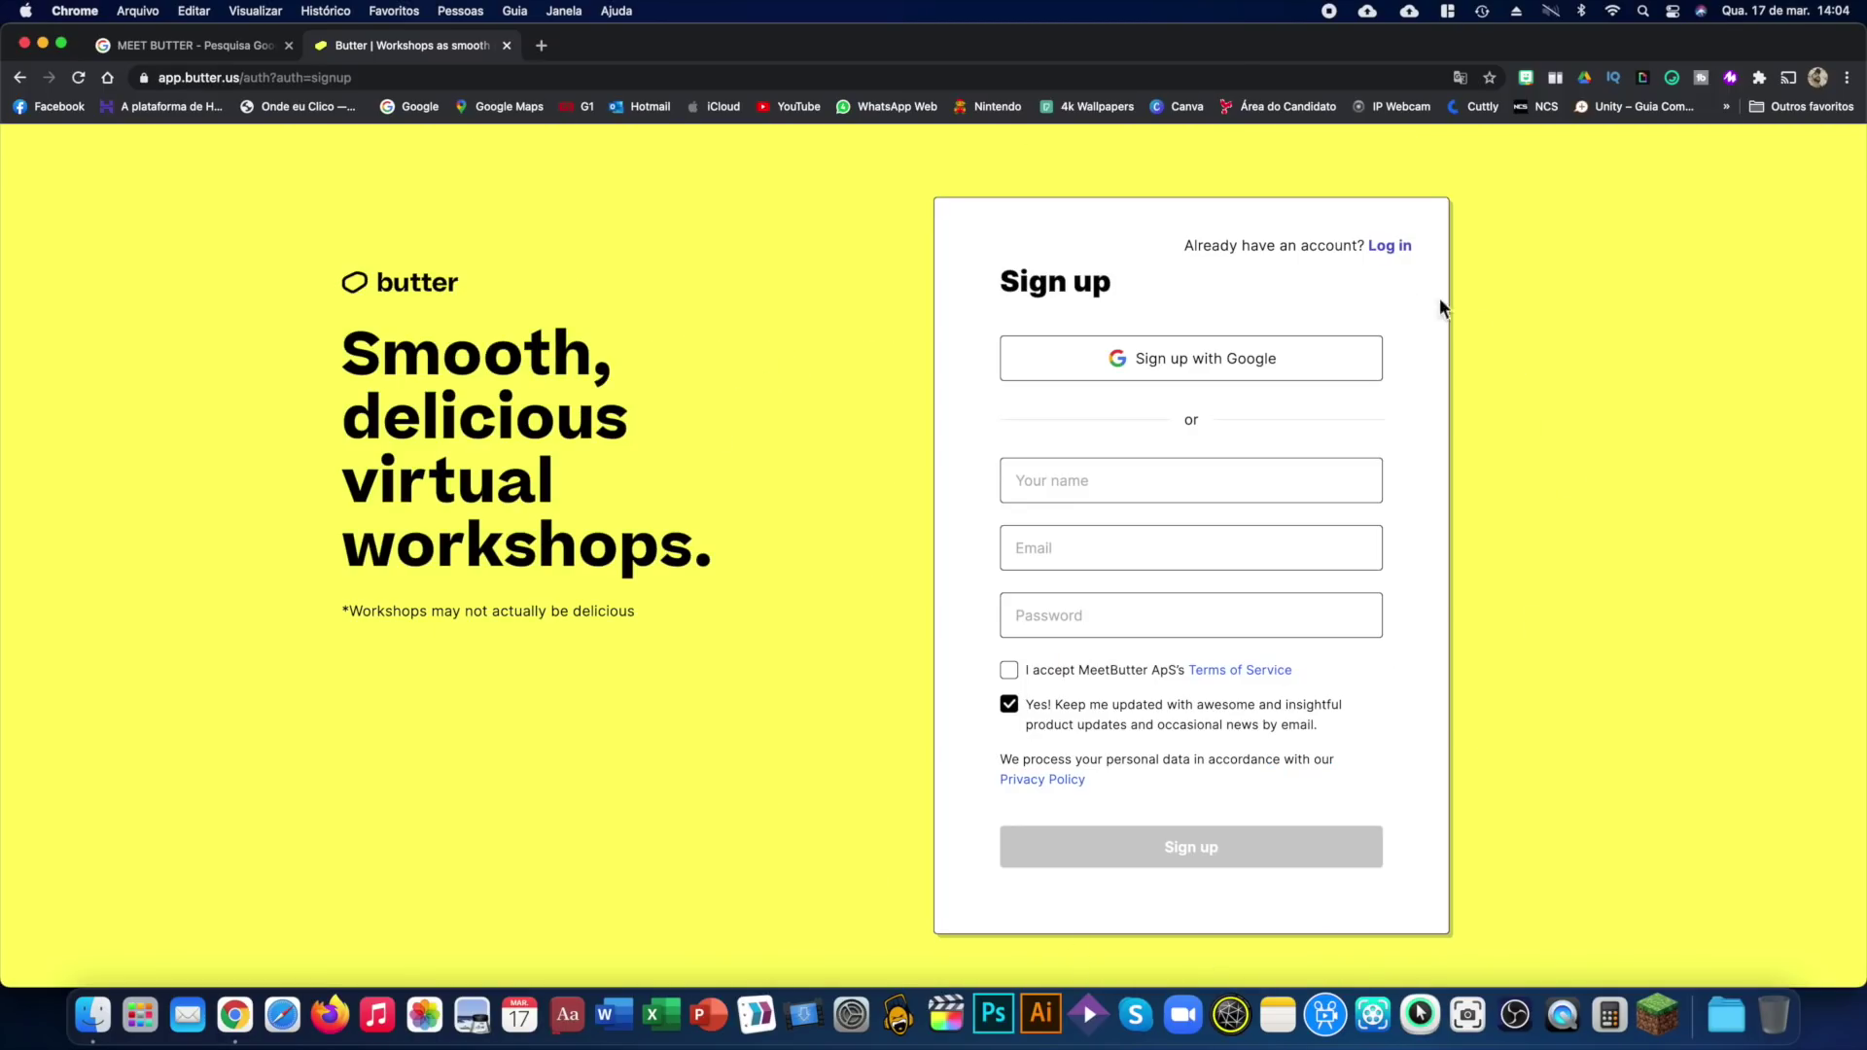
left_click(1154, 380)
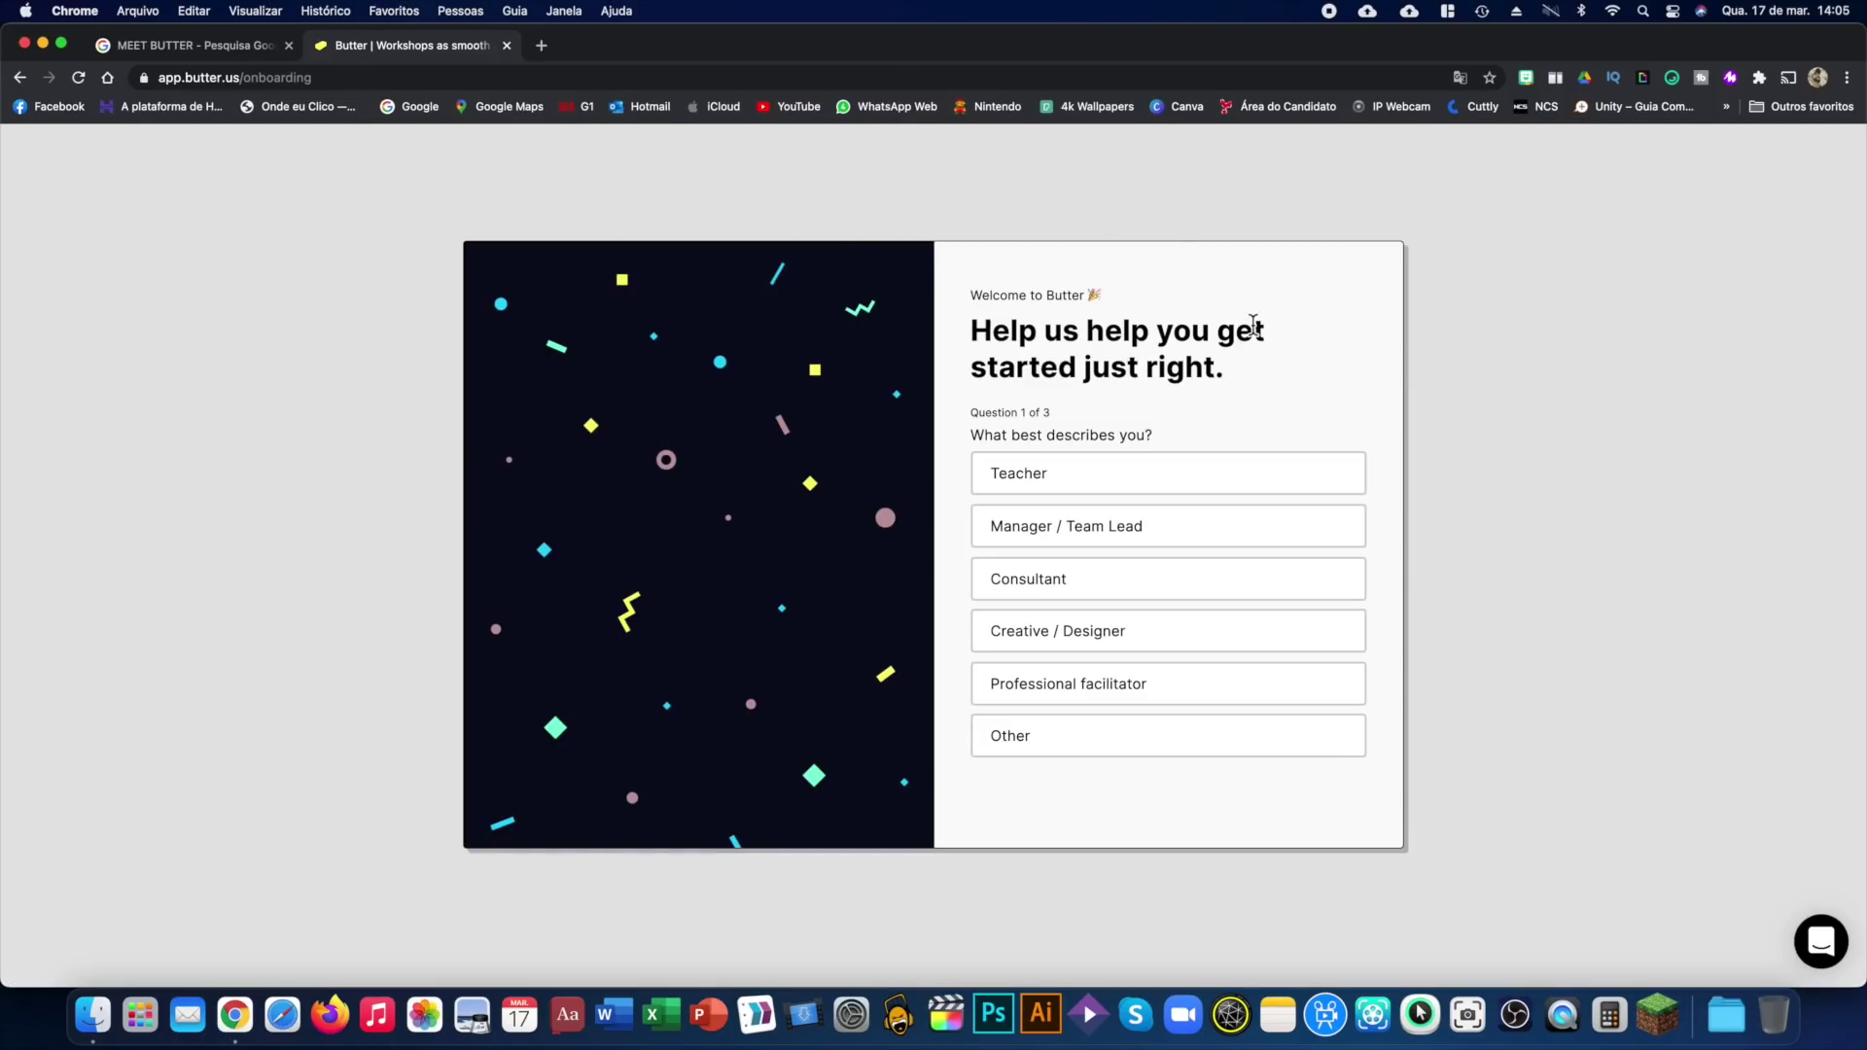
Step: Complete the onboarding questions with Teacher, Online meetings in general and "I'm just really excited for everything"
left_click(1076, 483)
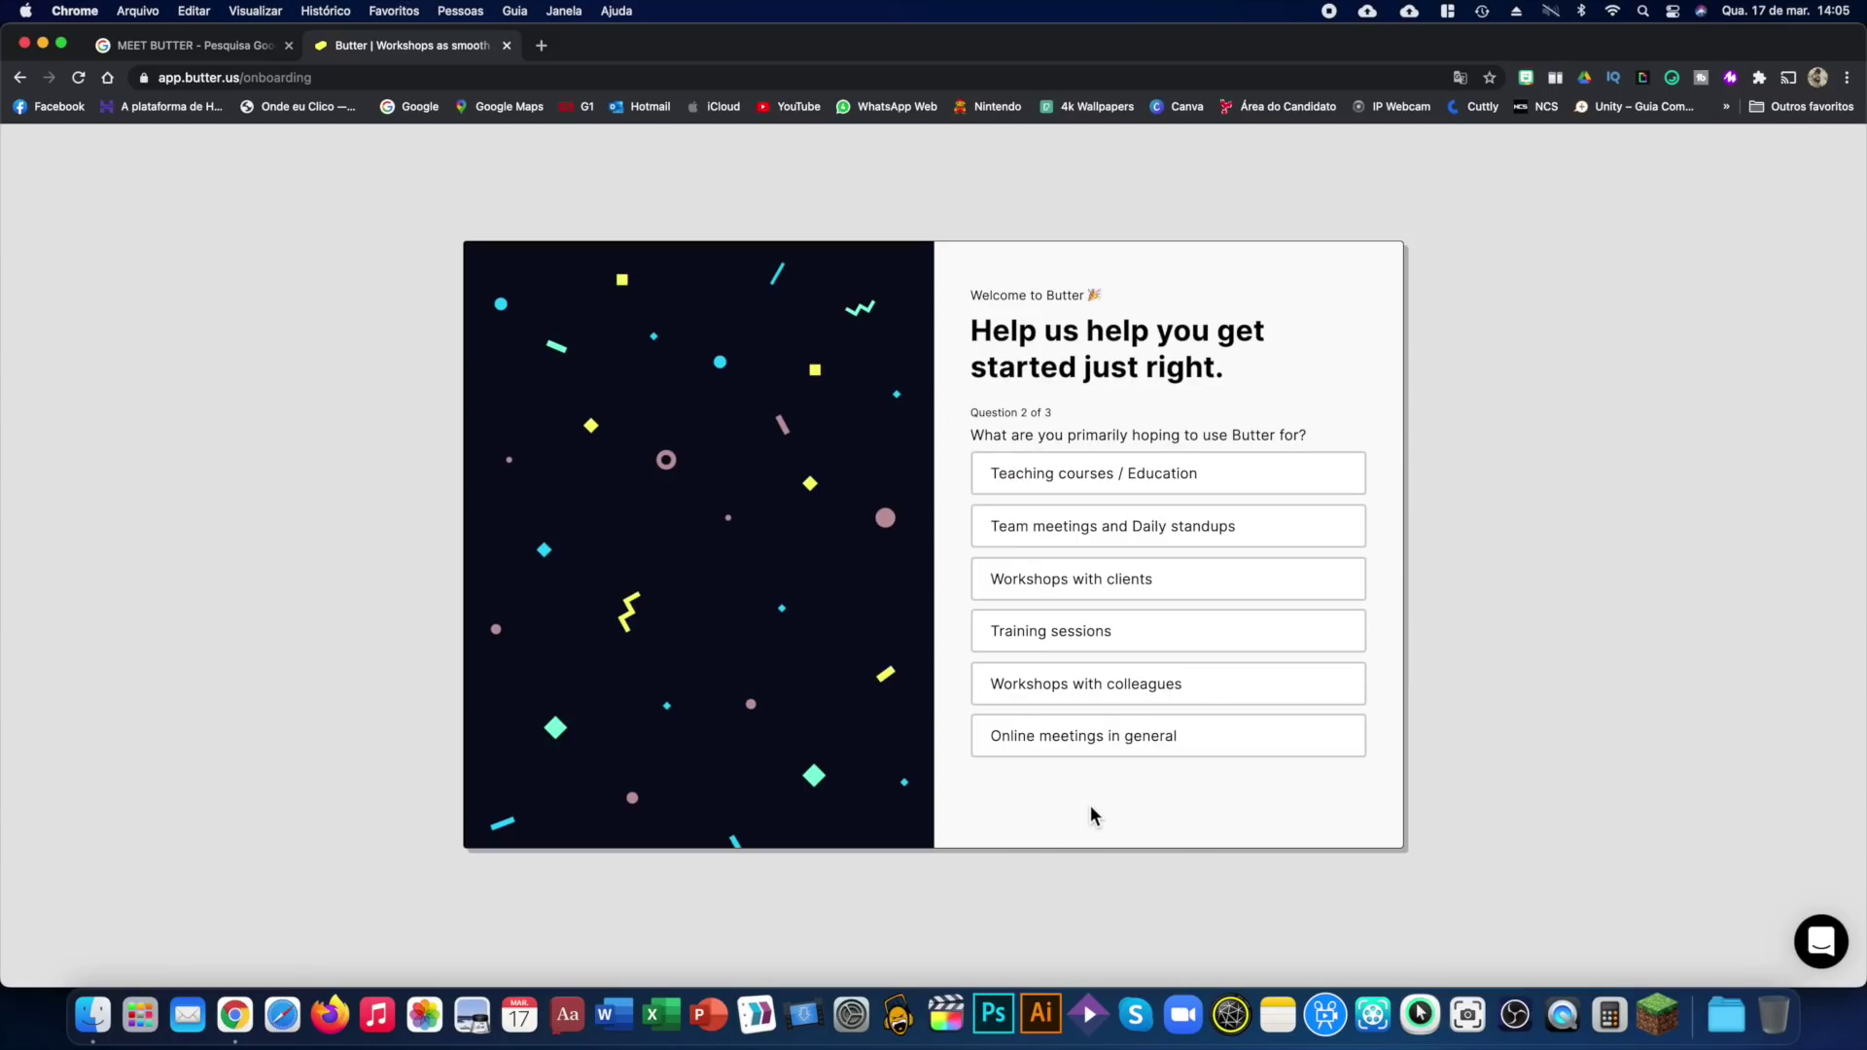
left_click(1092, 749)
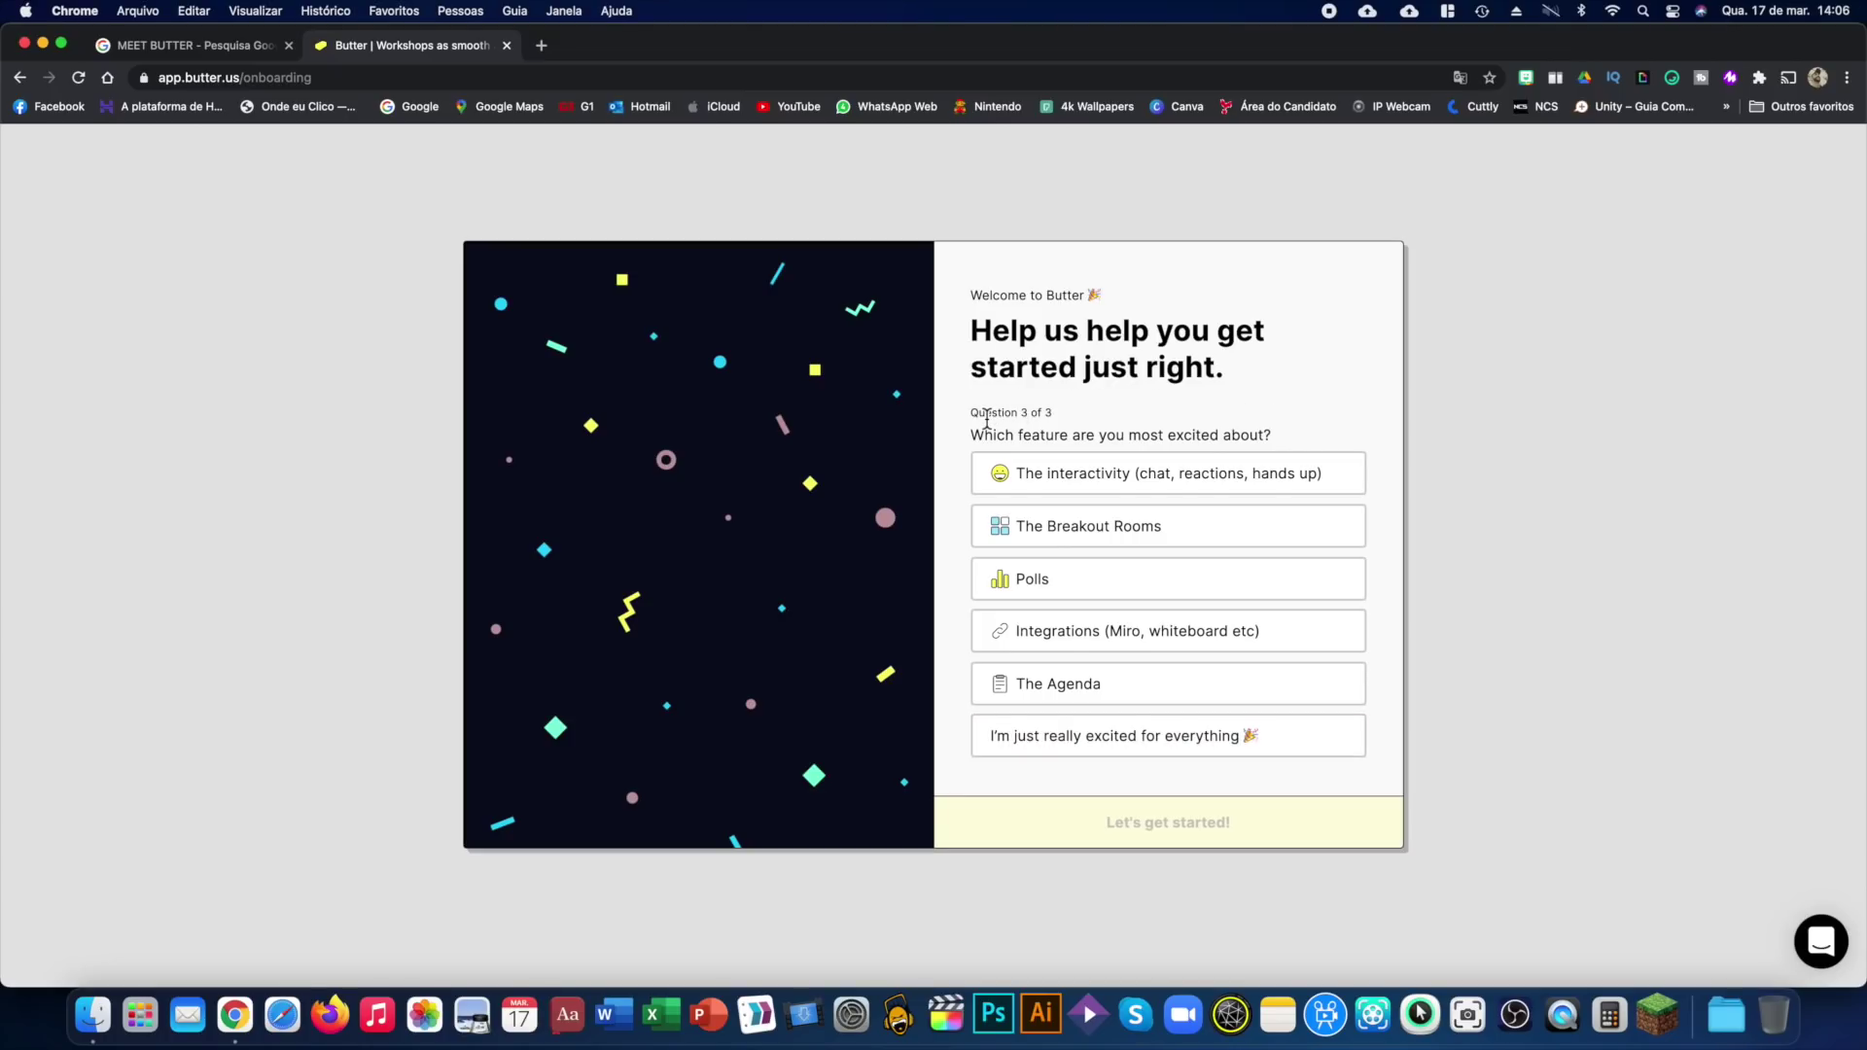
left_click(1227, 747)
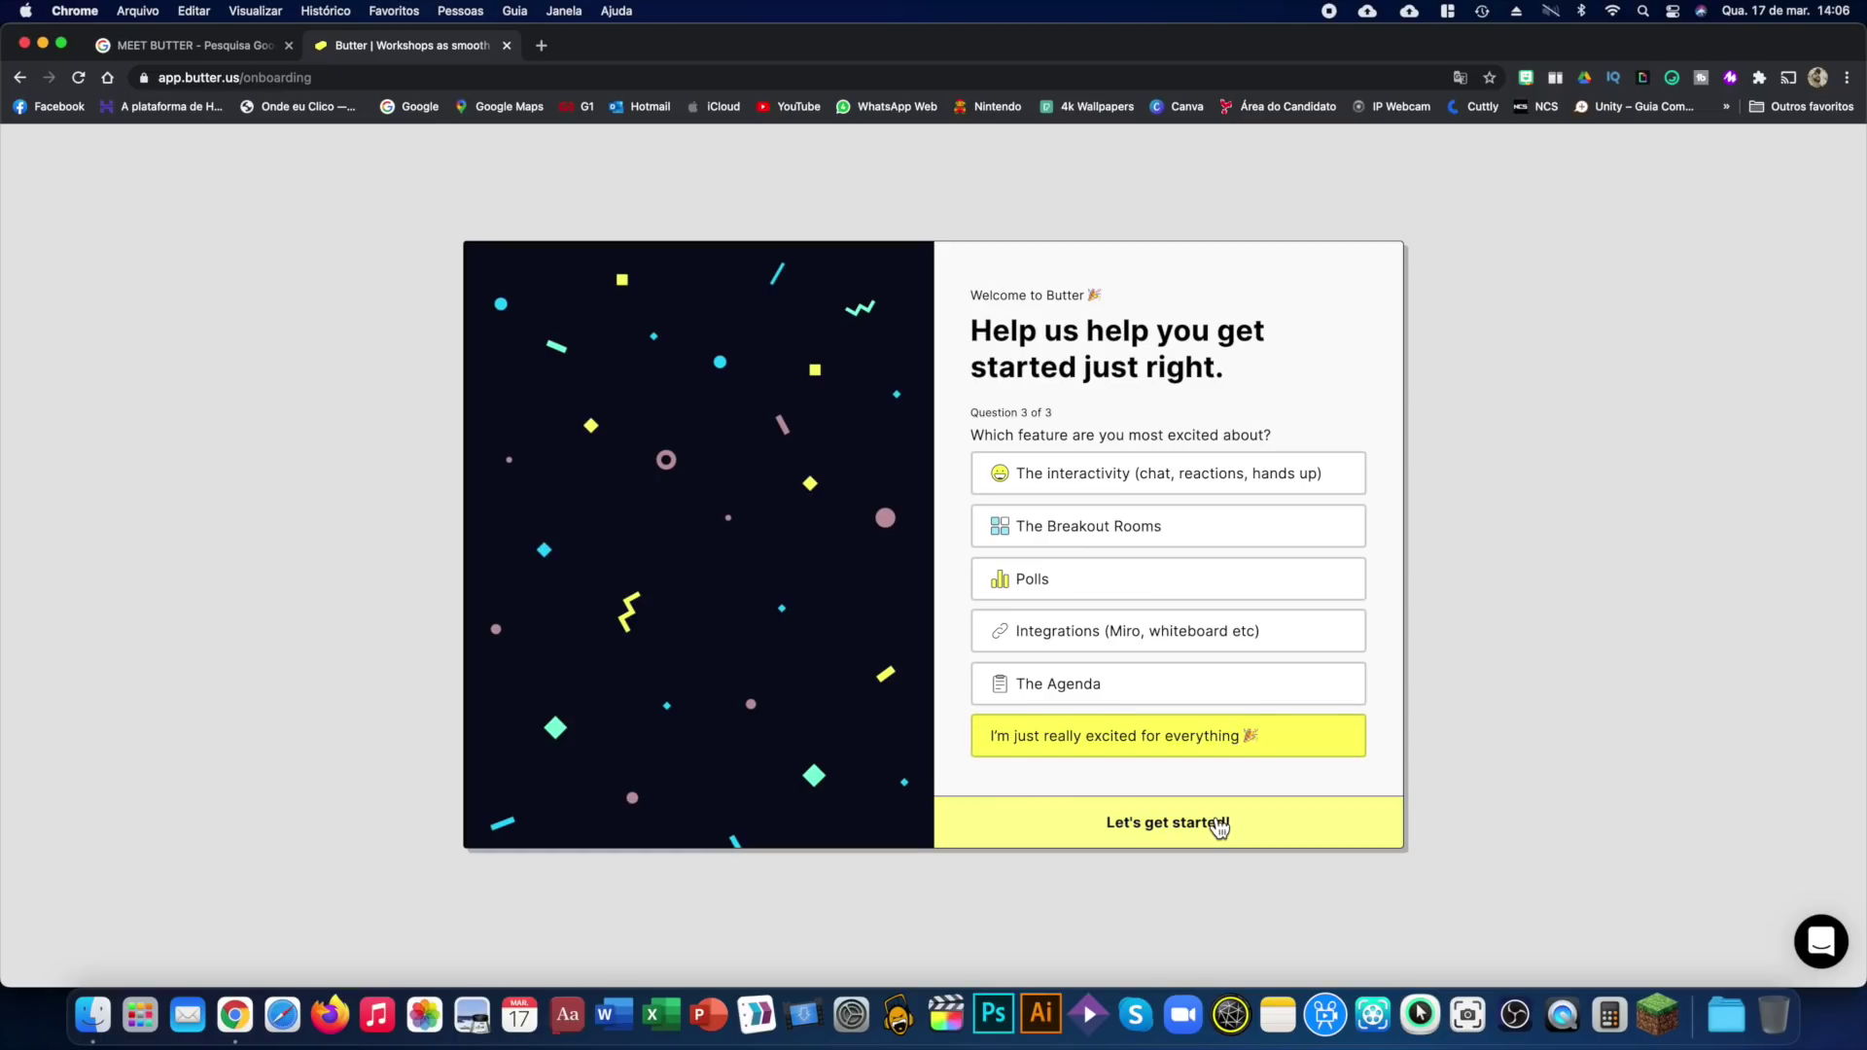
left_click(1218, 824)
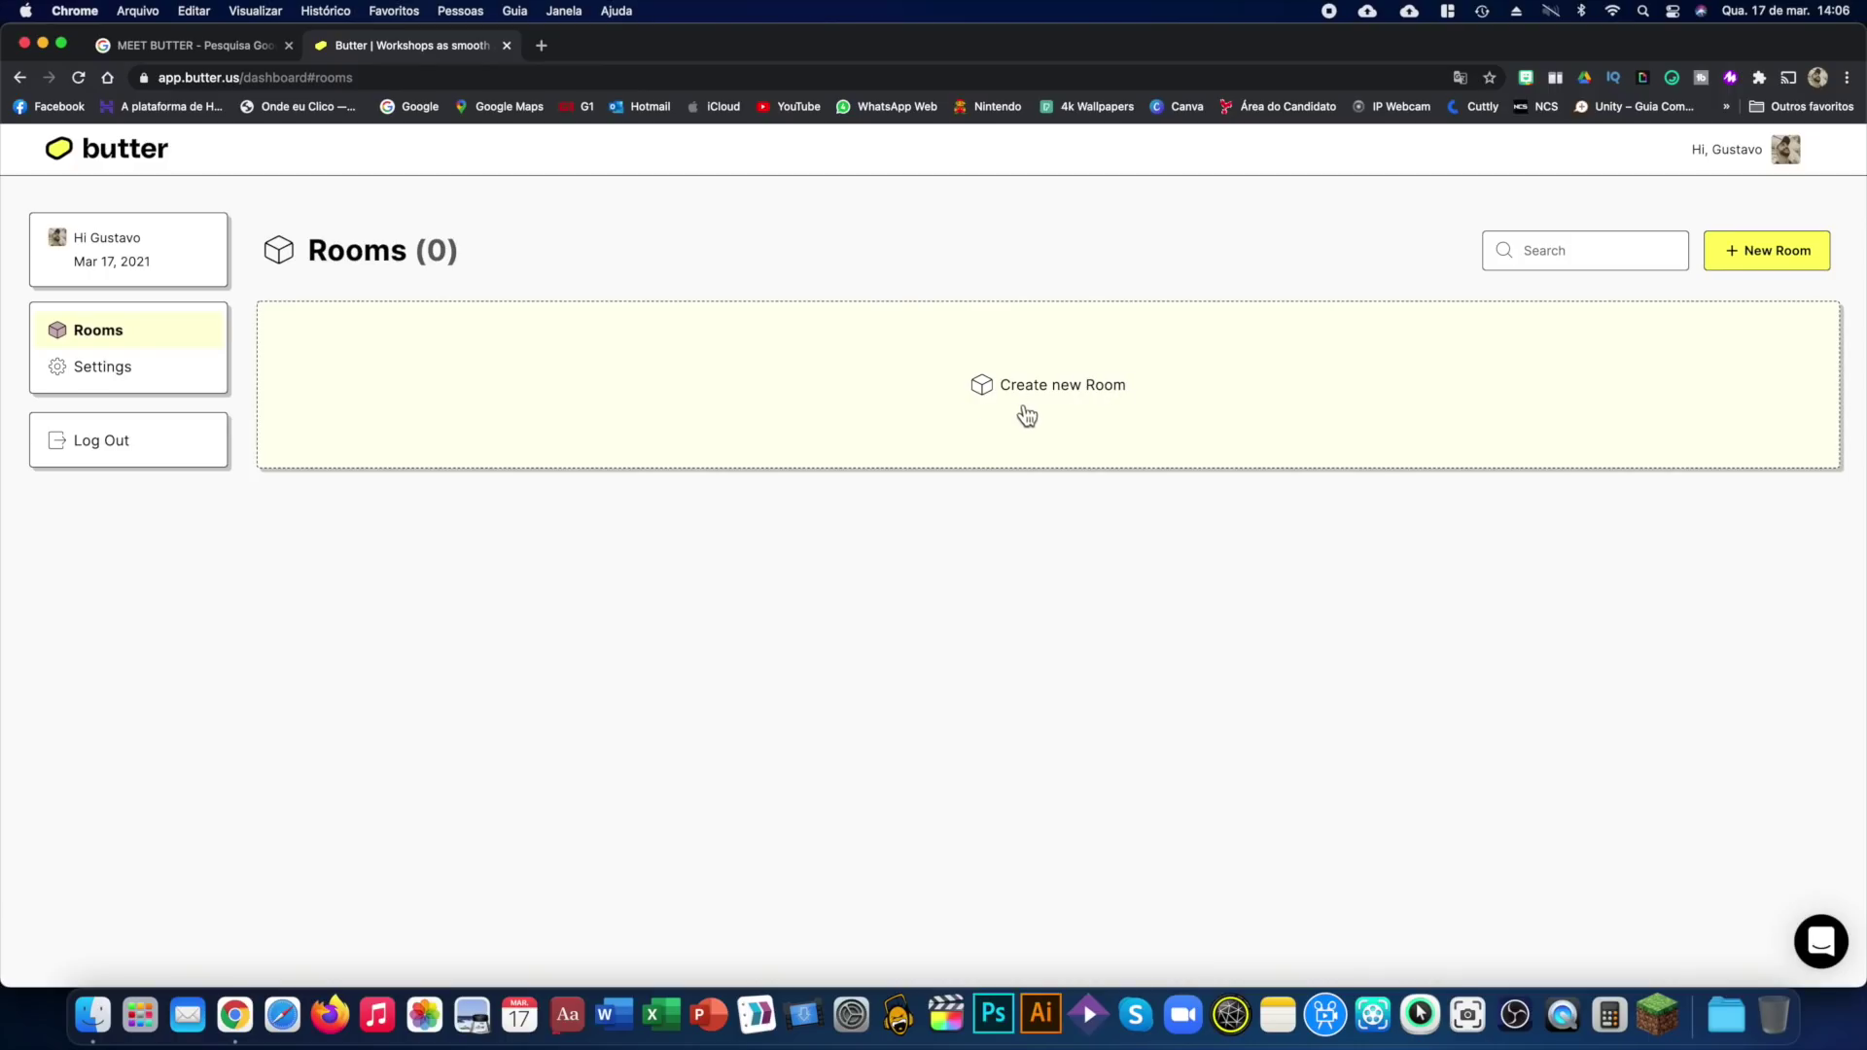
Step: Create a new room named "Onde eu Clico" with an uploaded cover image
left_click(1778, 269)
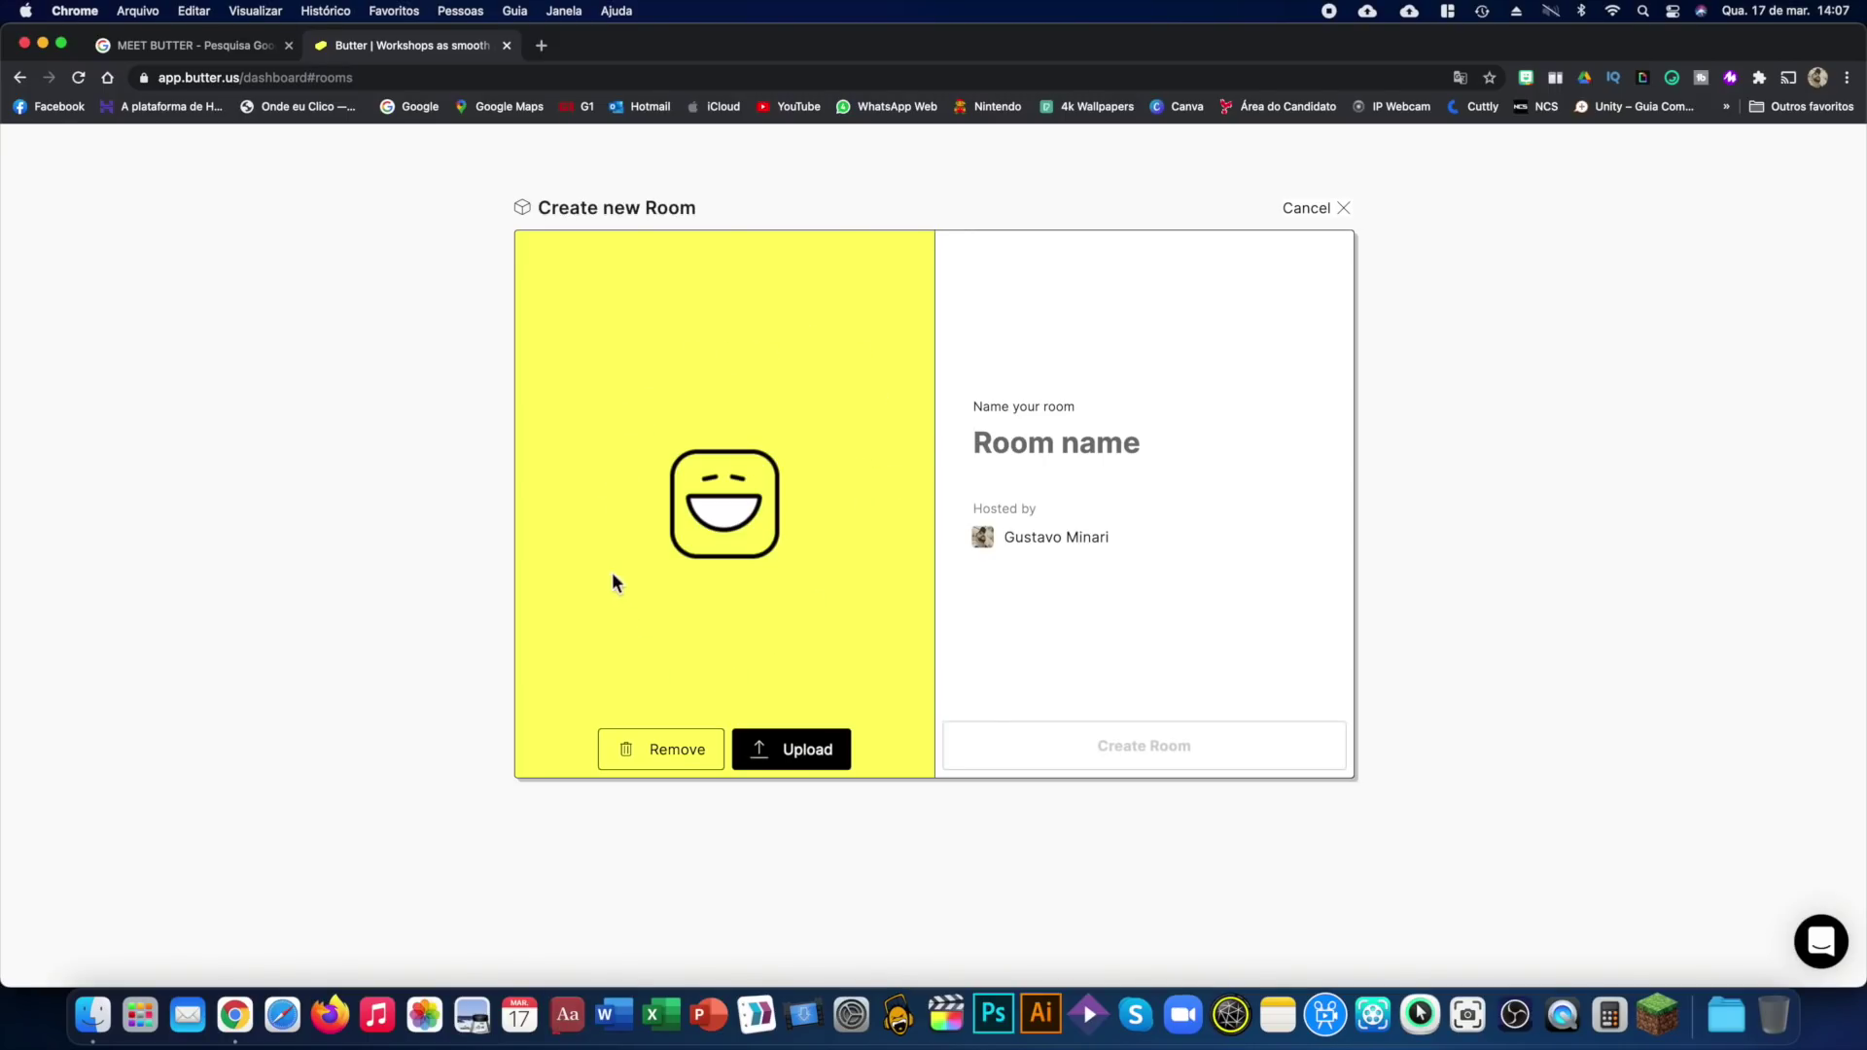
left_click(801, 755)
type("Onde")
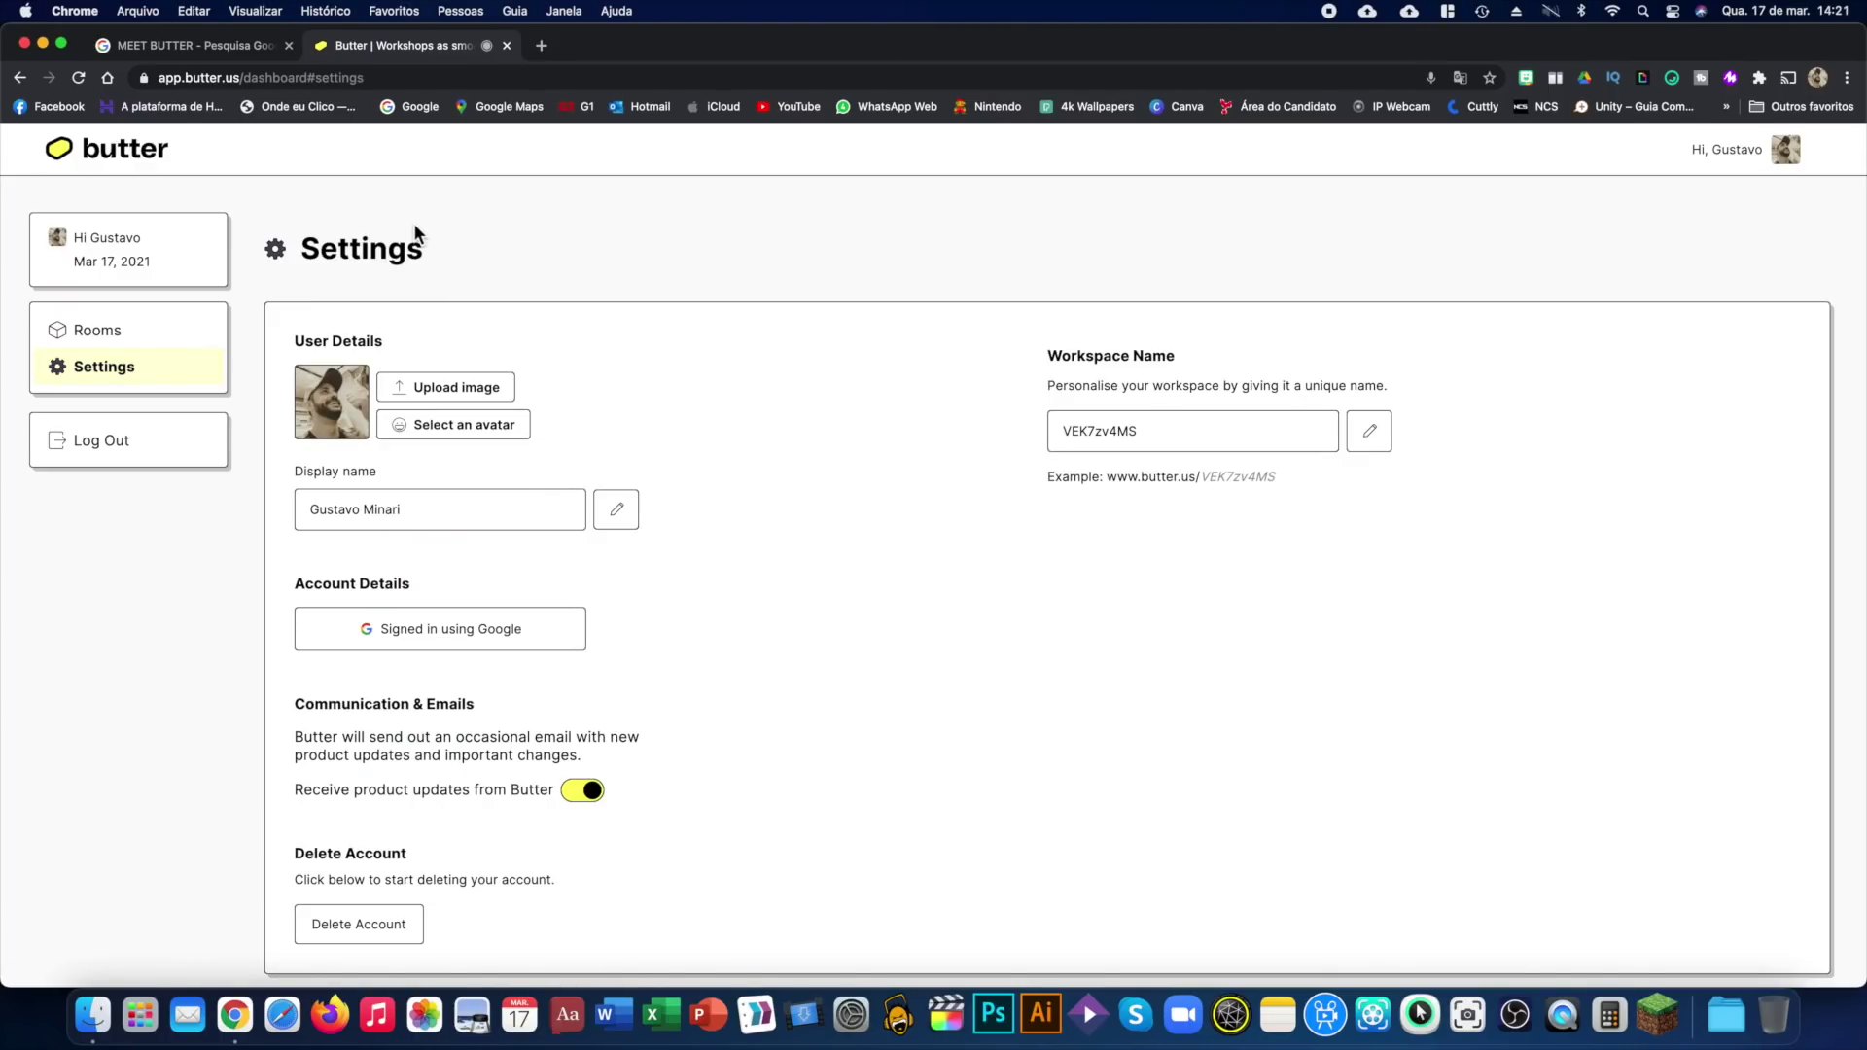
Step: Set the profile picture in the account settings to the last avatar in the full collection and save it
left_click(171, 385)
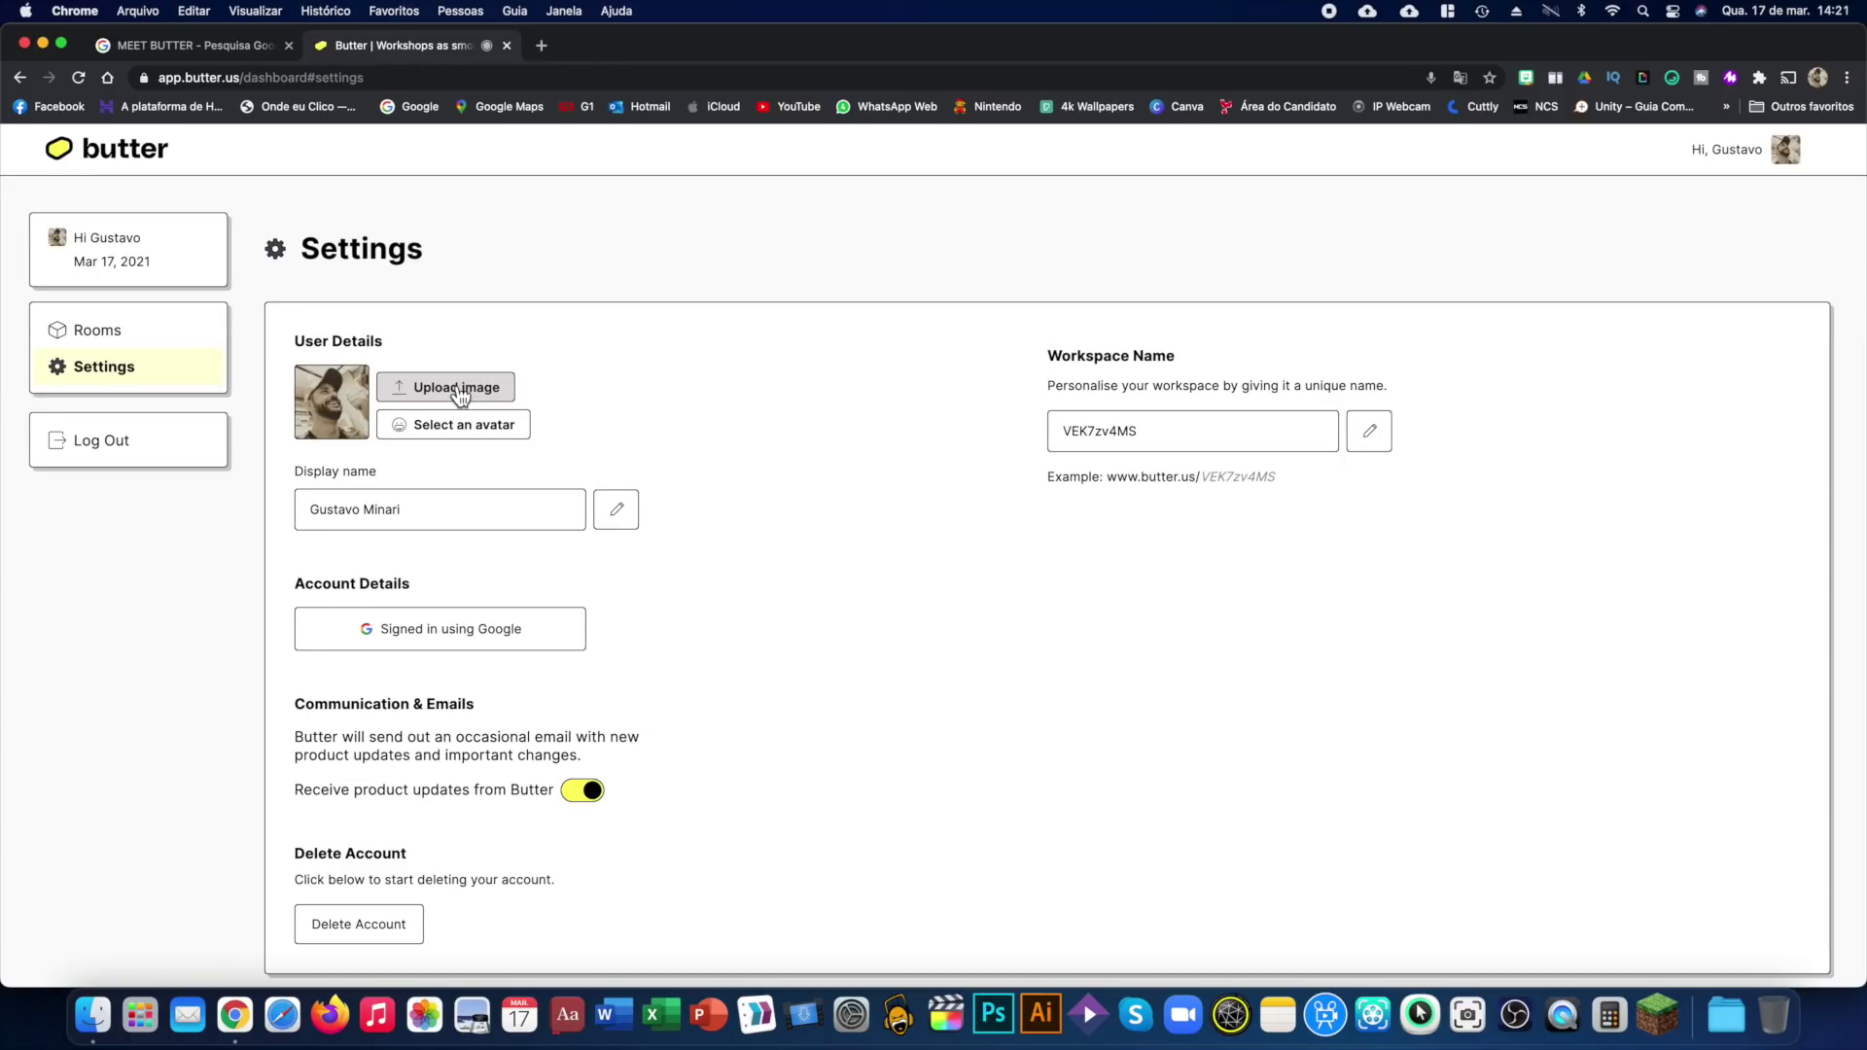
left_click(489, 428)
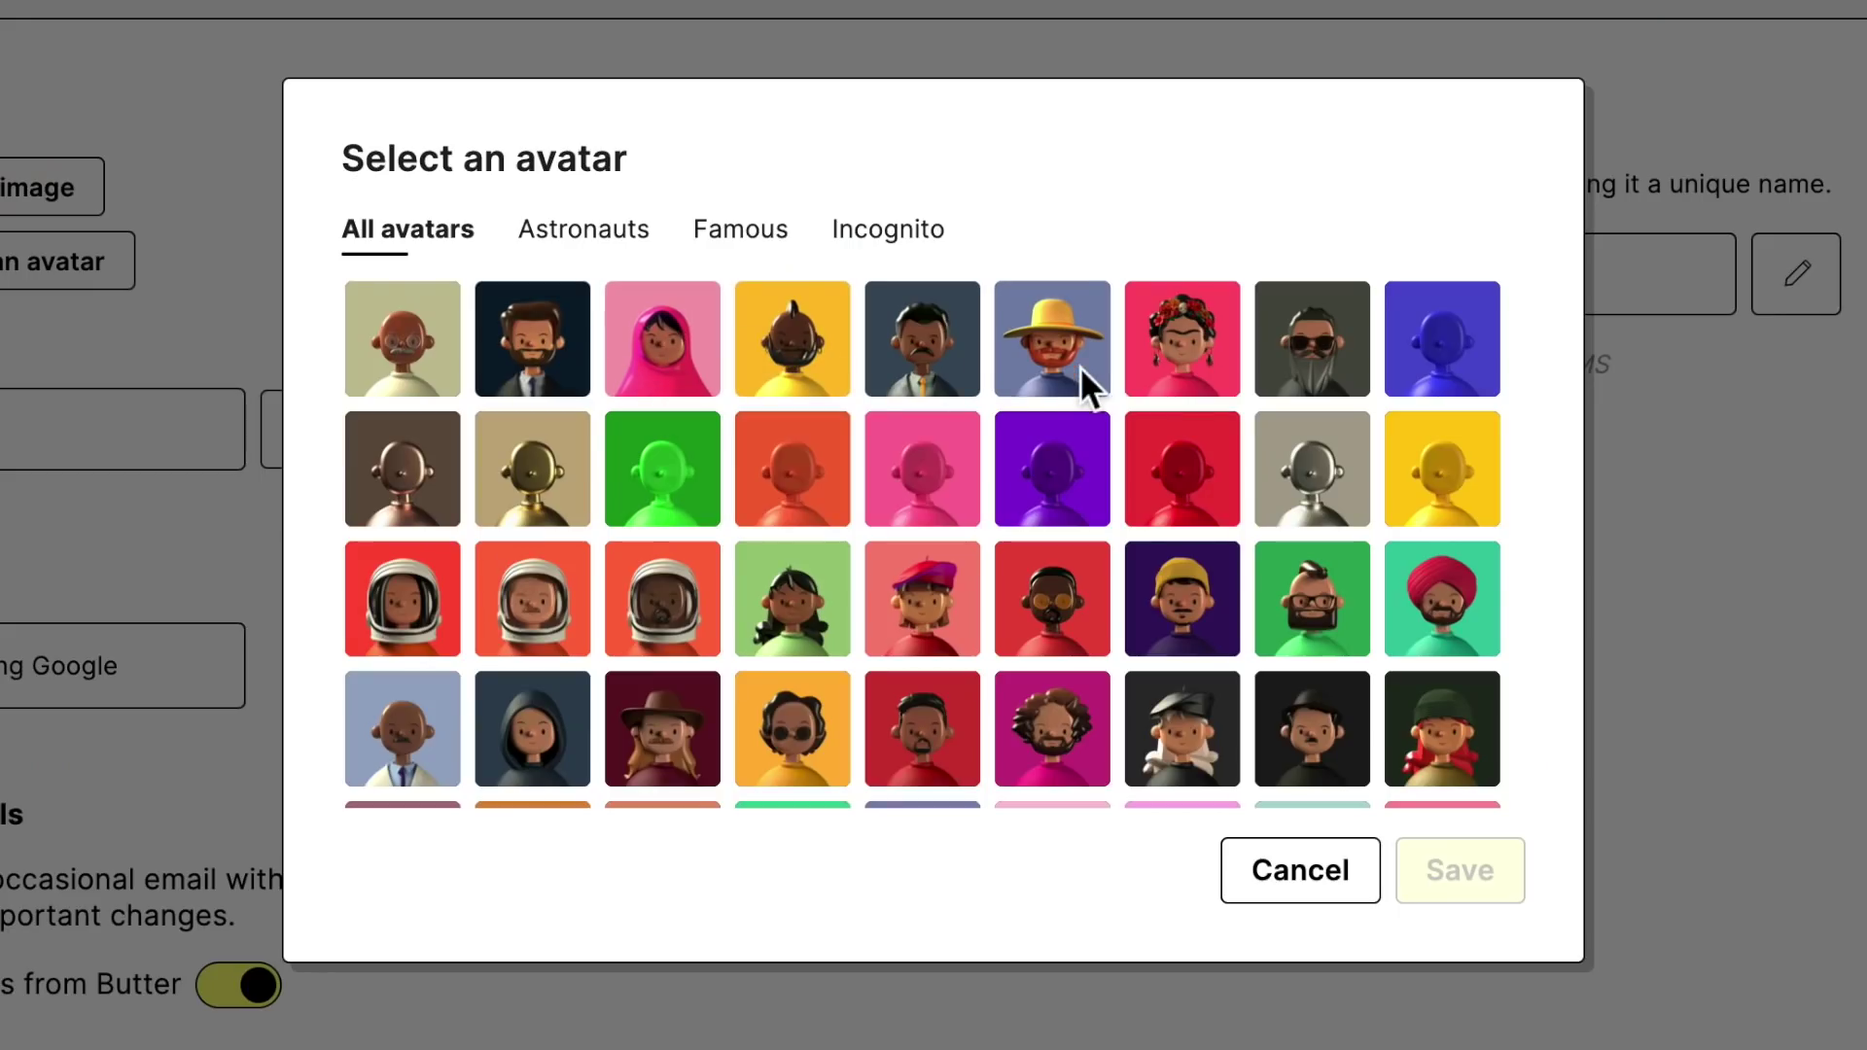
scroll(1025, 609, "down", 4)
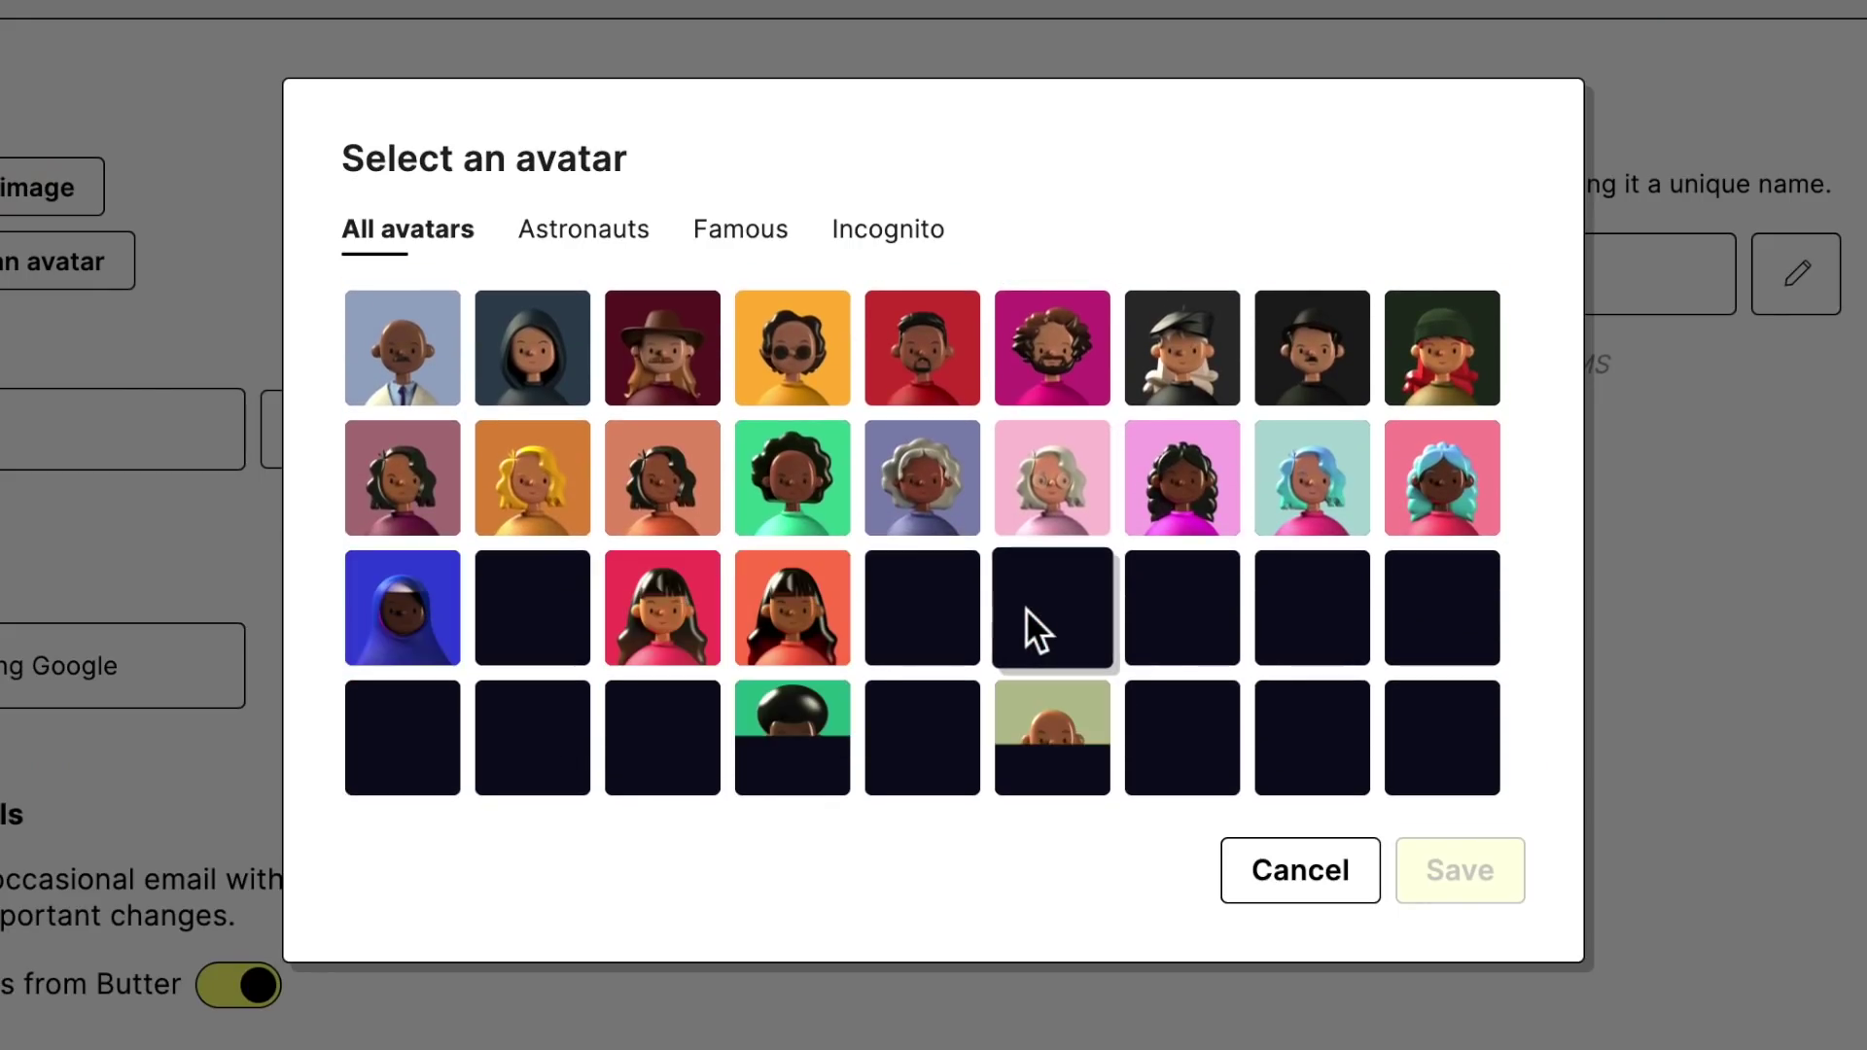
scroll(1025, 609, "down", 2)
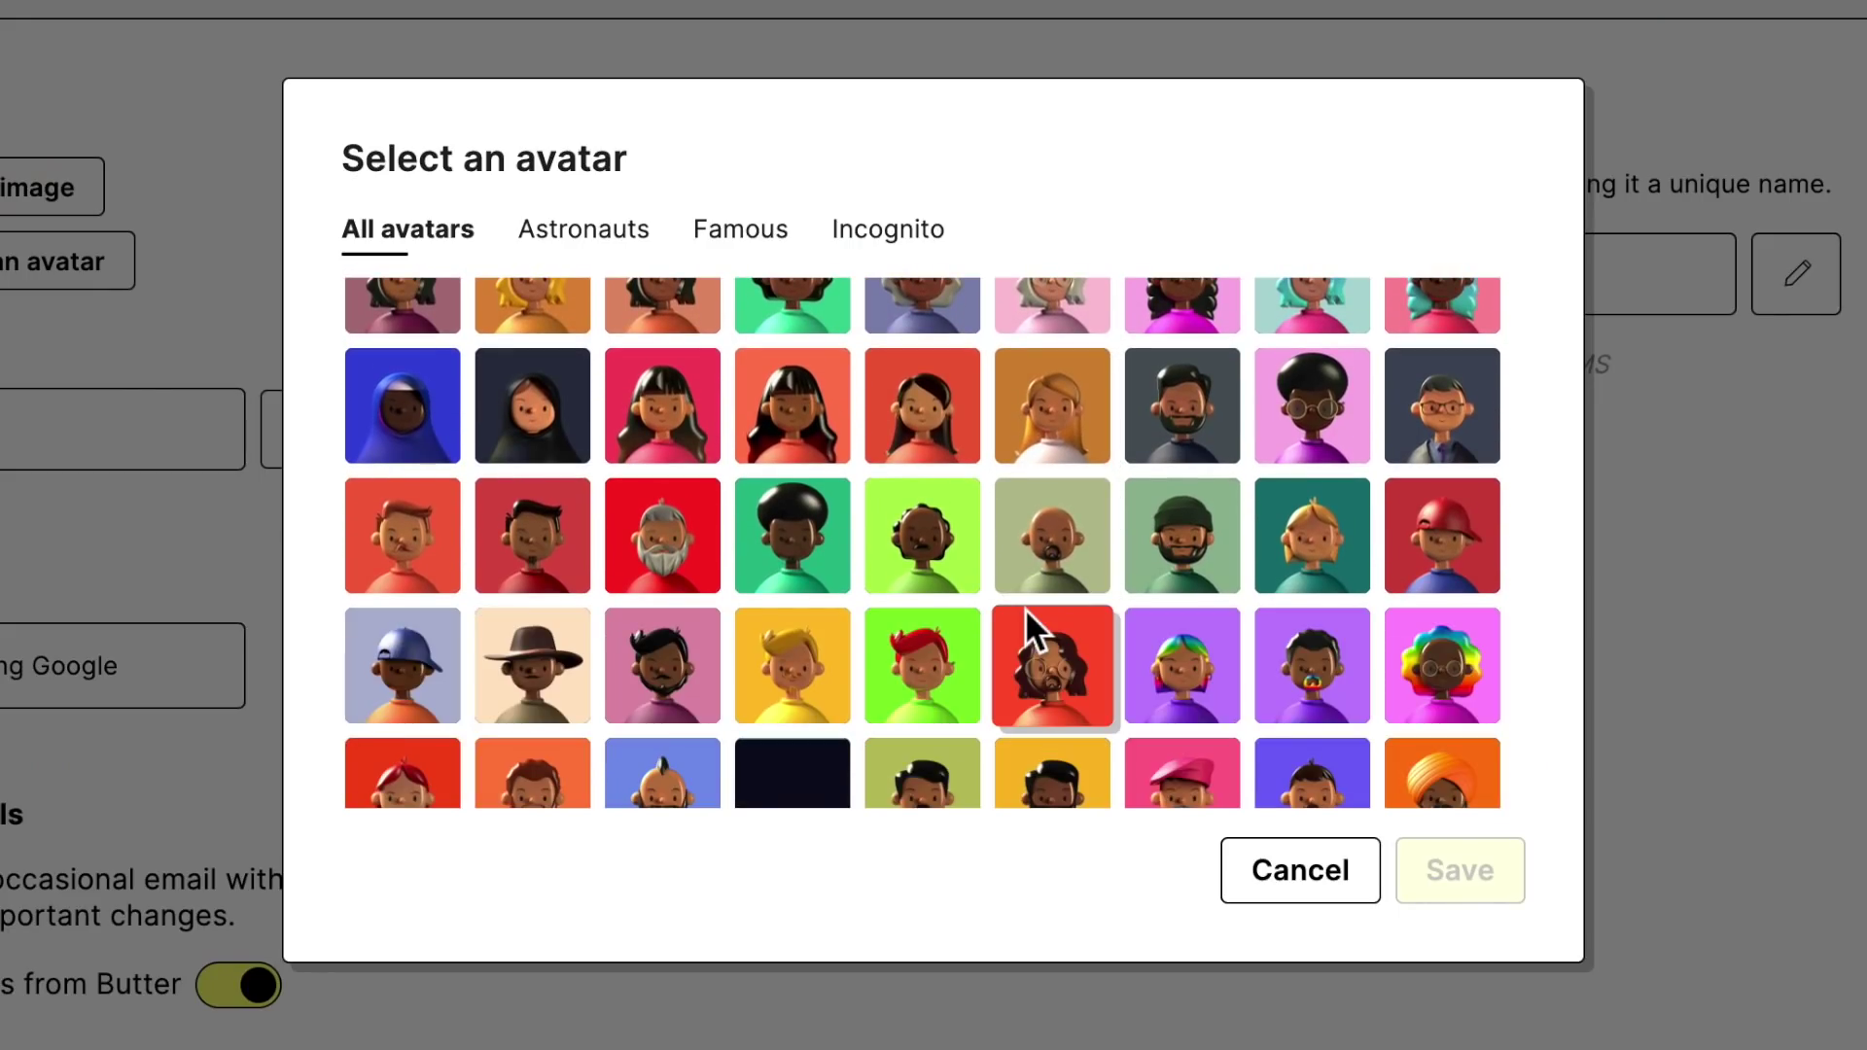
scroll(1025, 609, "down", 1)
scroll(1025, 609, "down", 2)
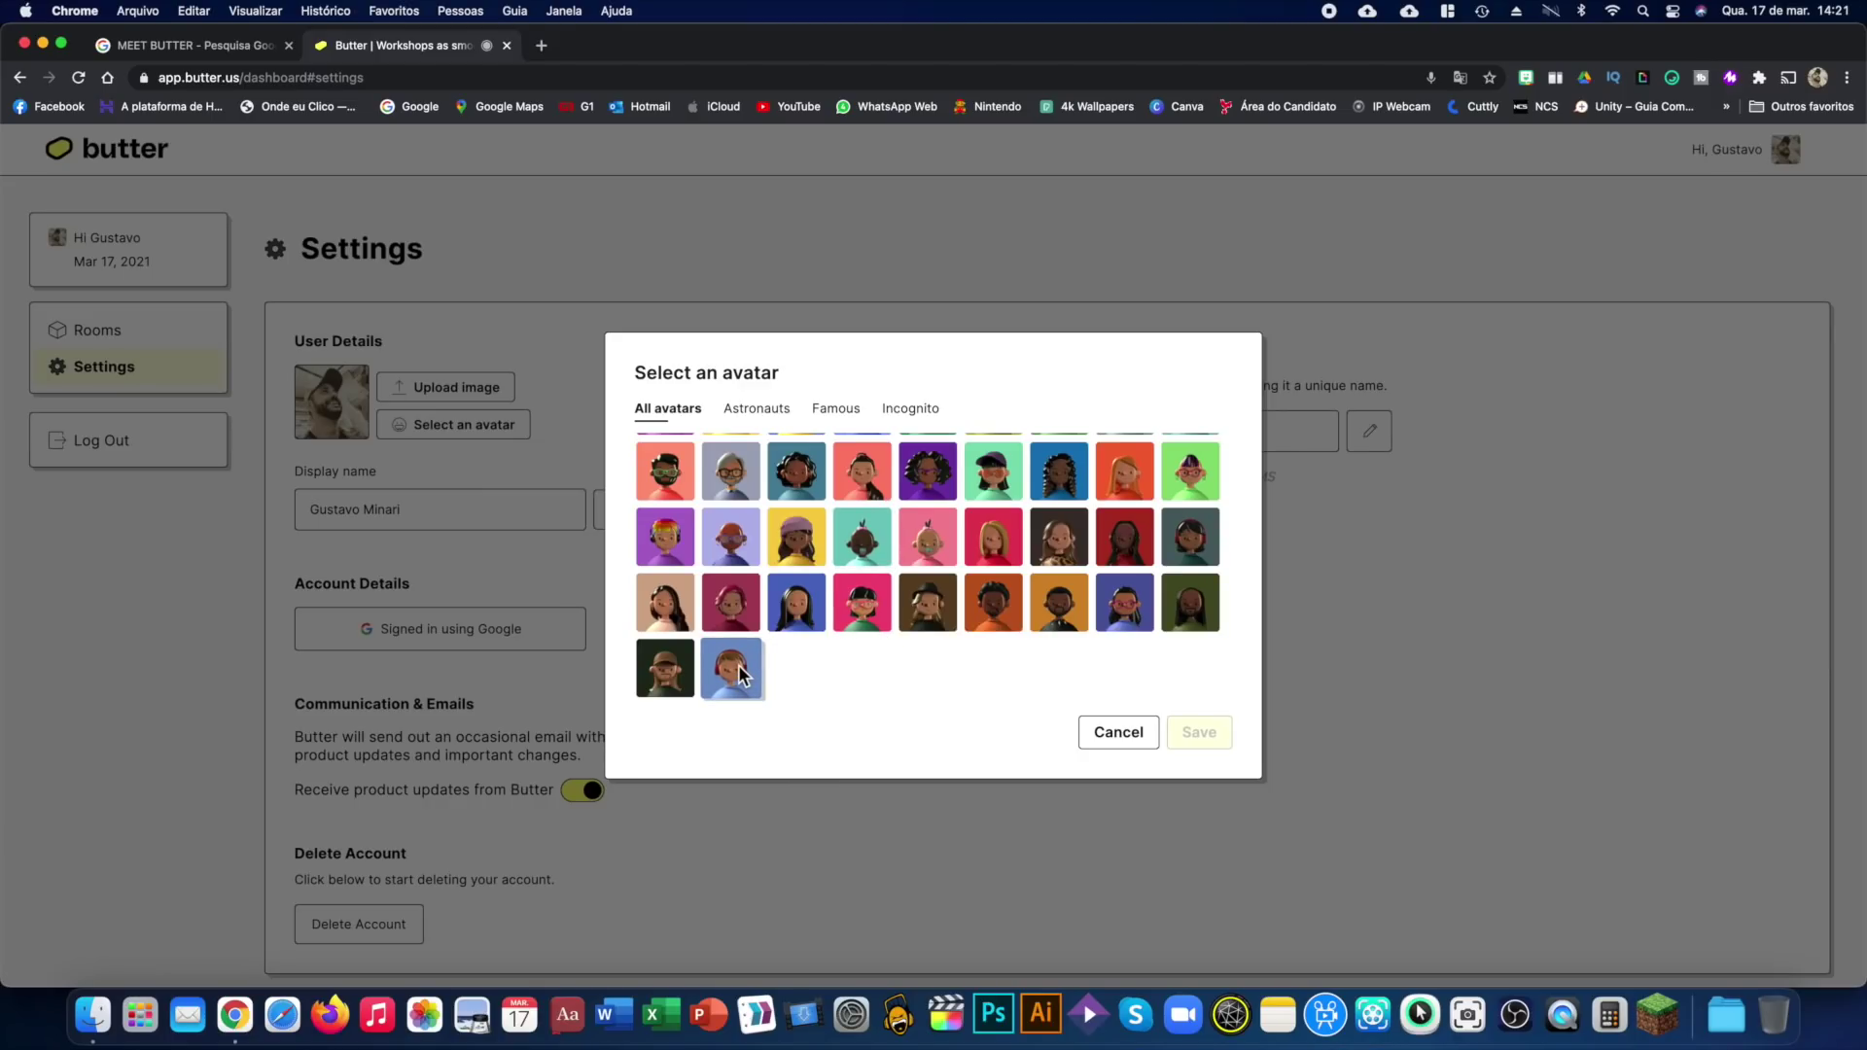
left_click(549, 749)
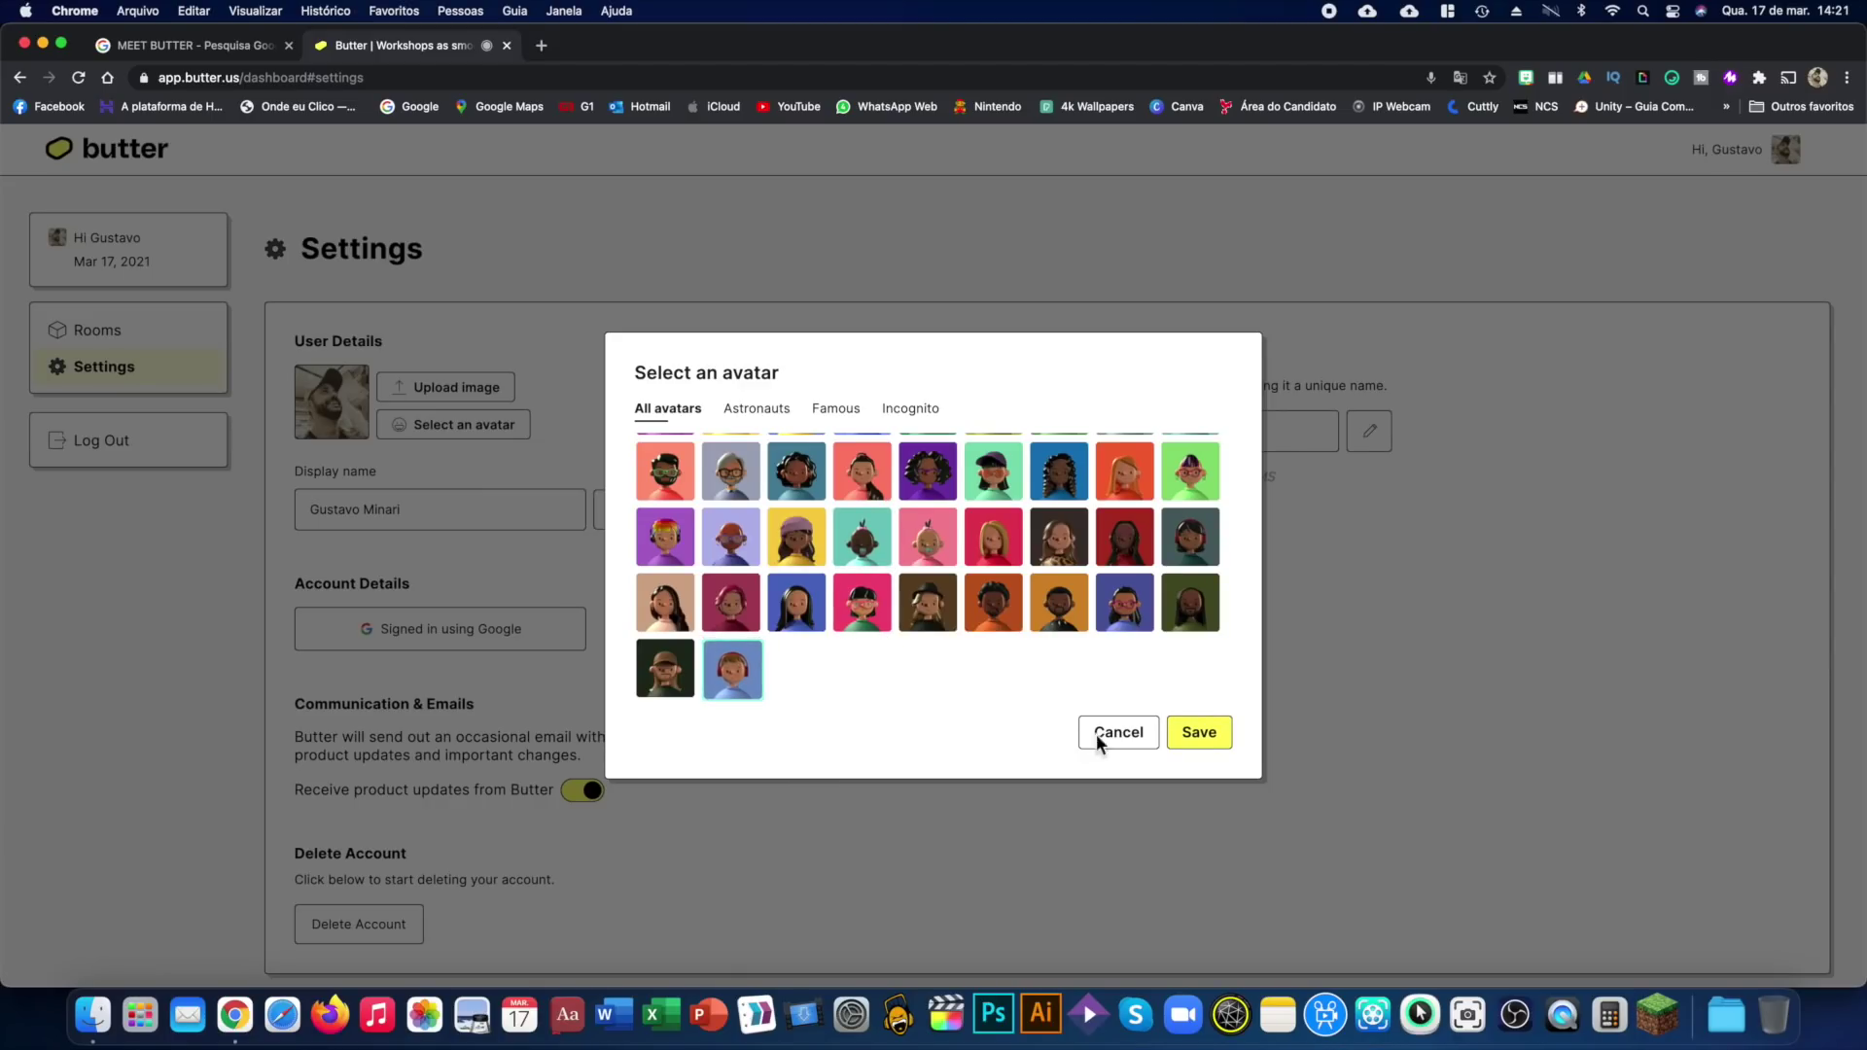
left_click(1210, 737)
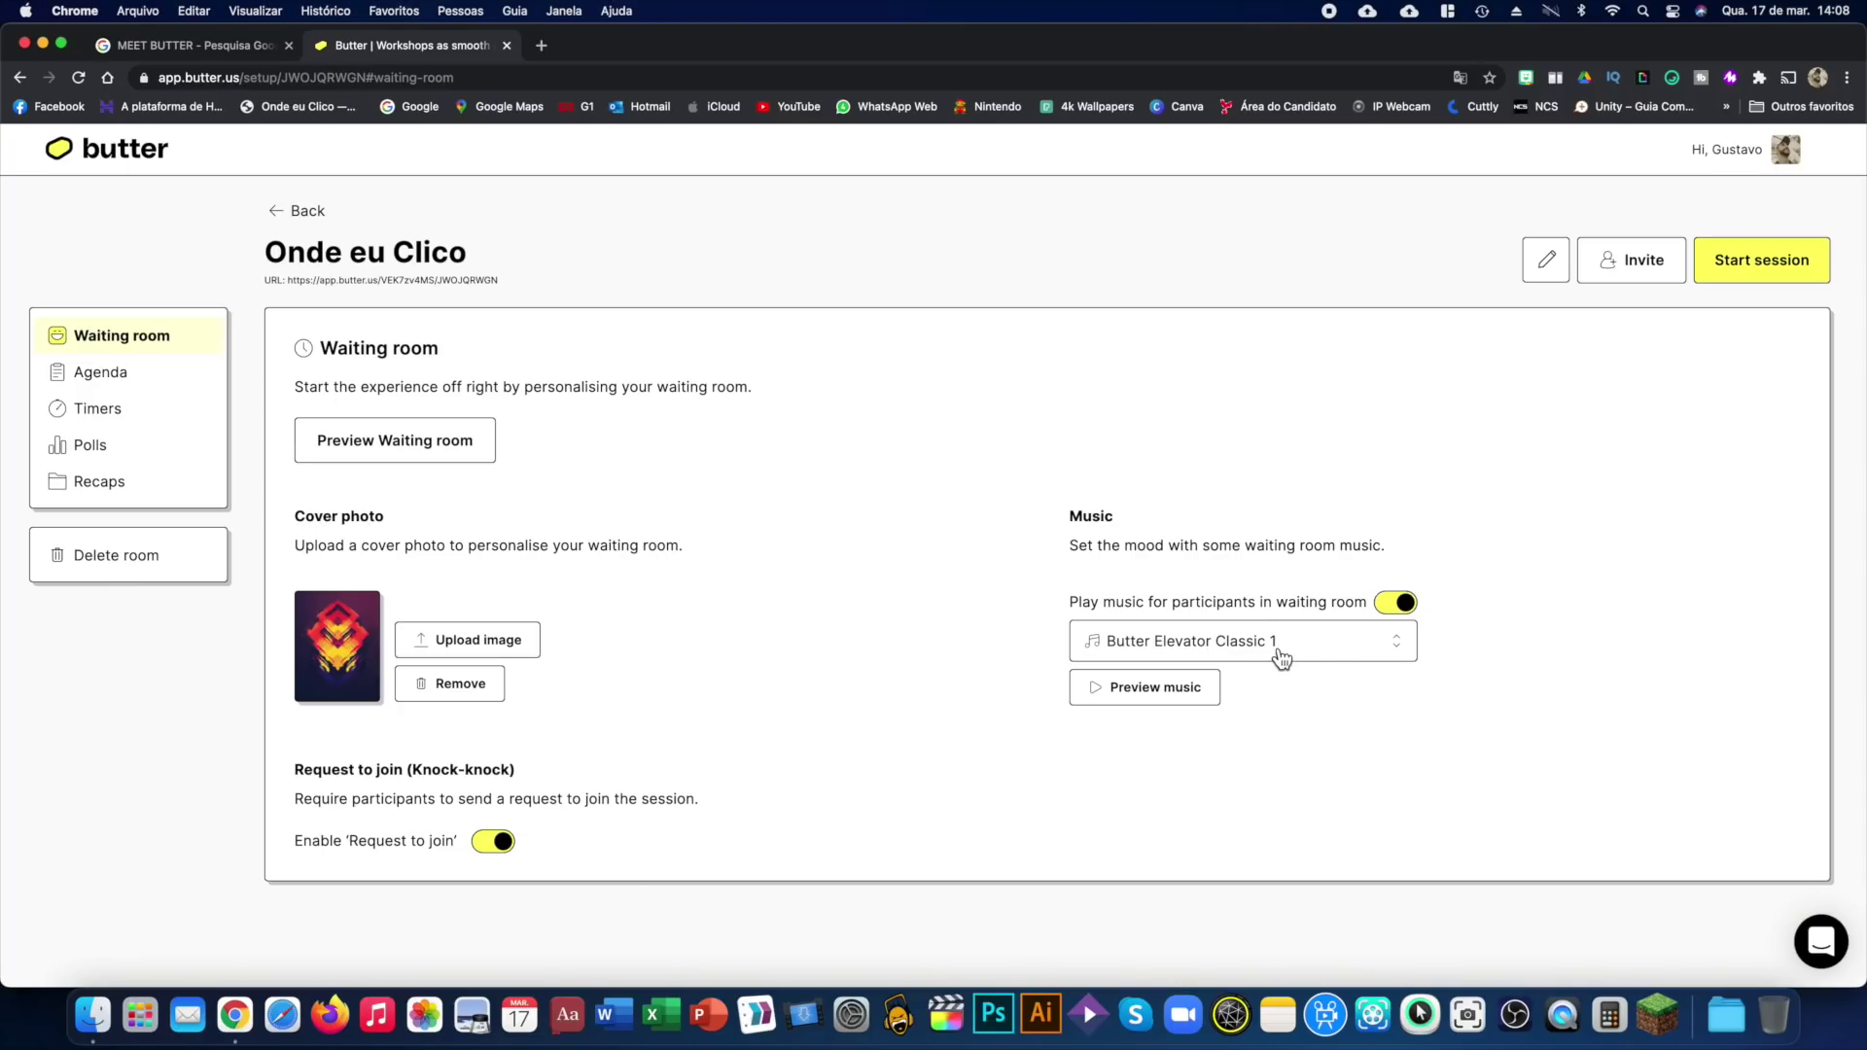
Step: Review the available waiting room music tracks and the Request to join (Knock-knock) setting
left_click(1403, 643)
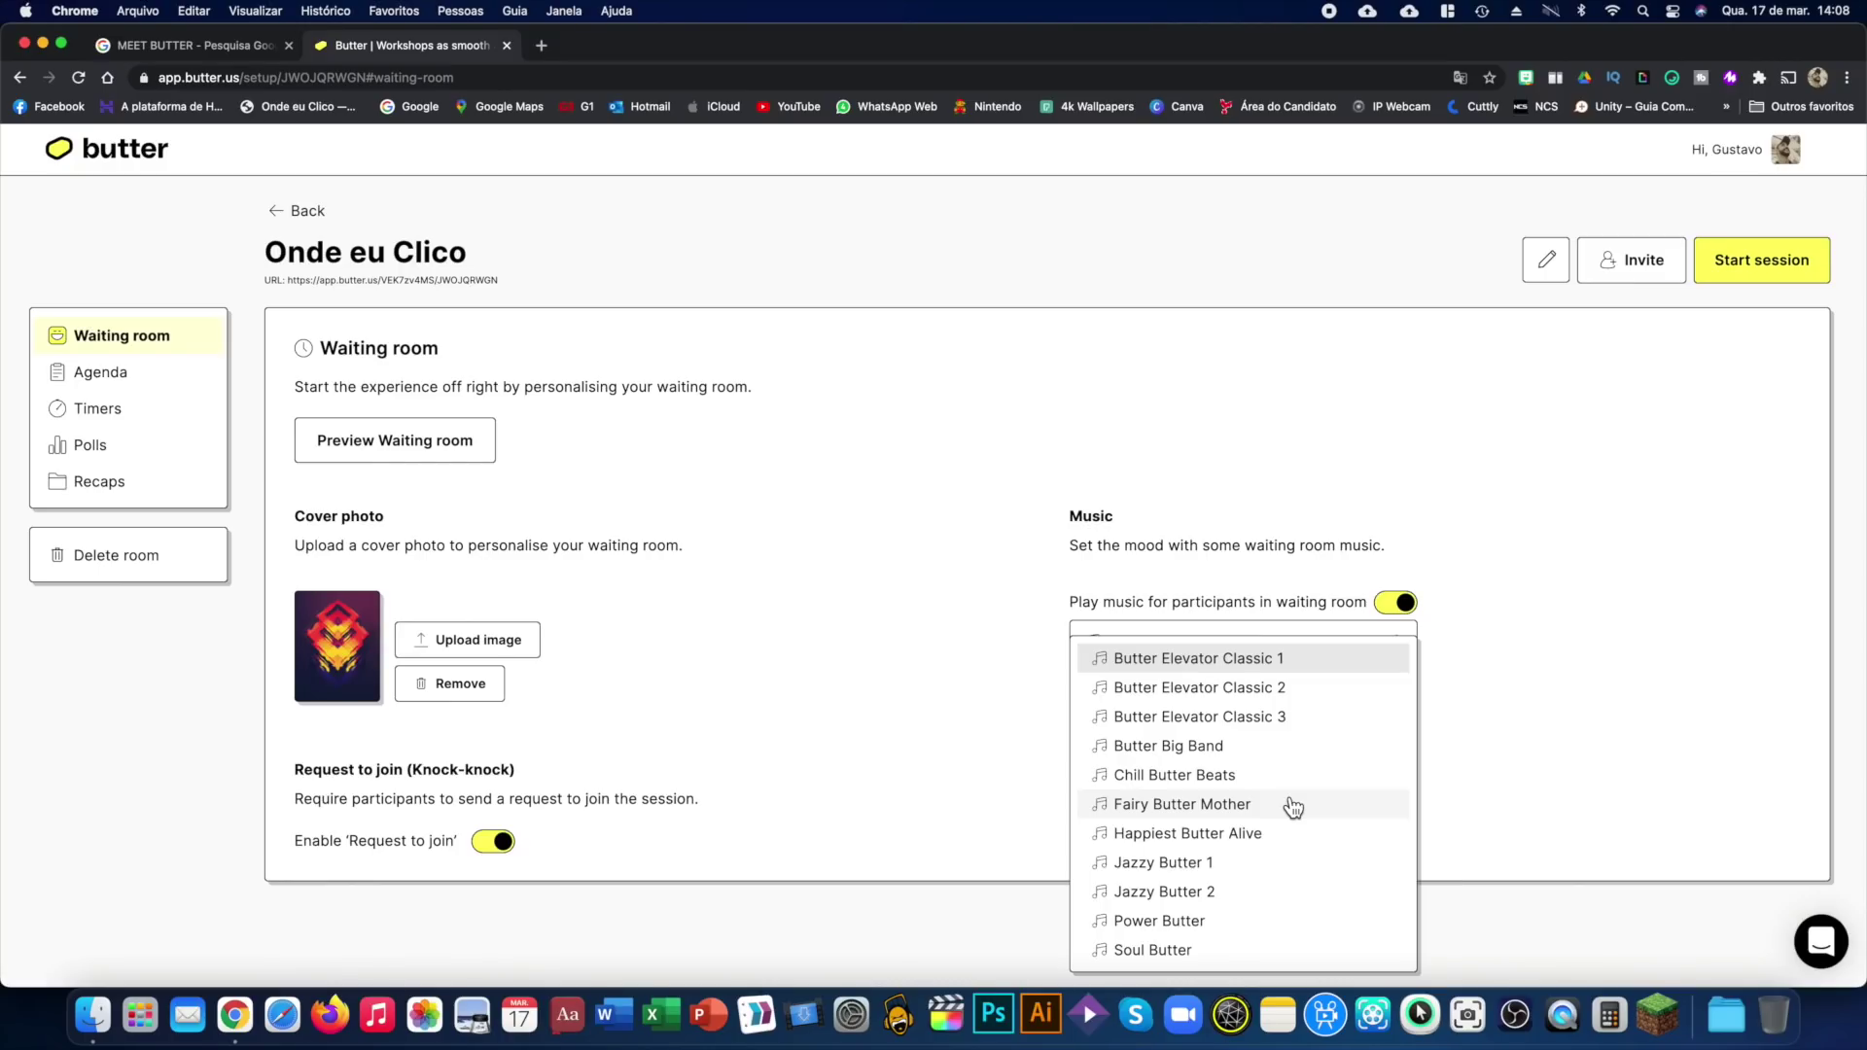
left_click_drag(293, 769, 519, 778)
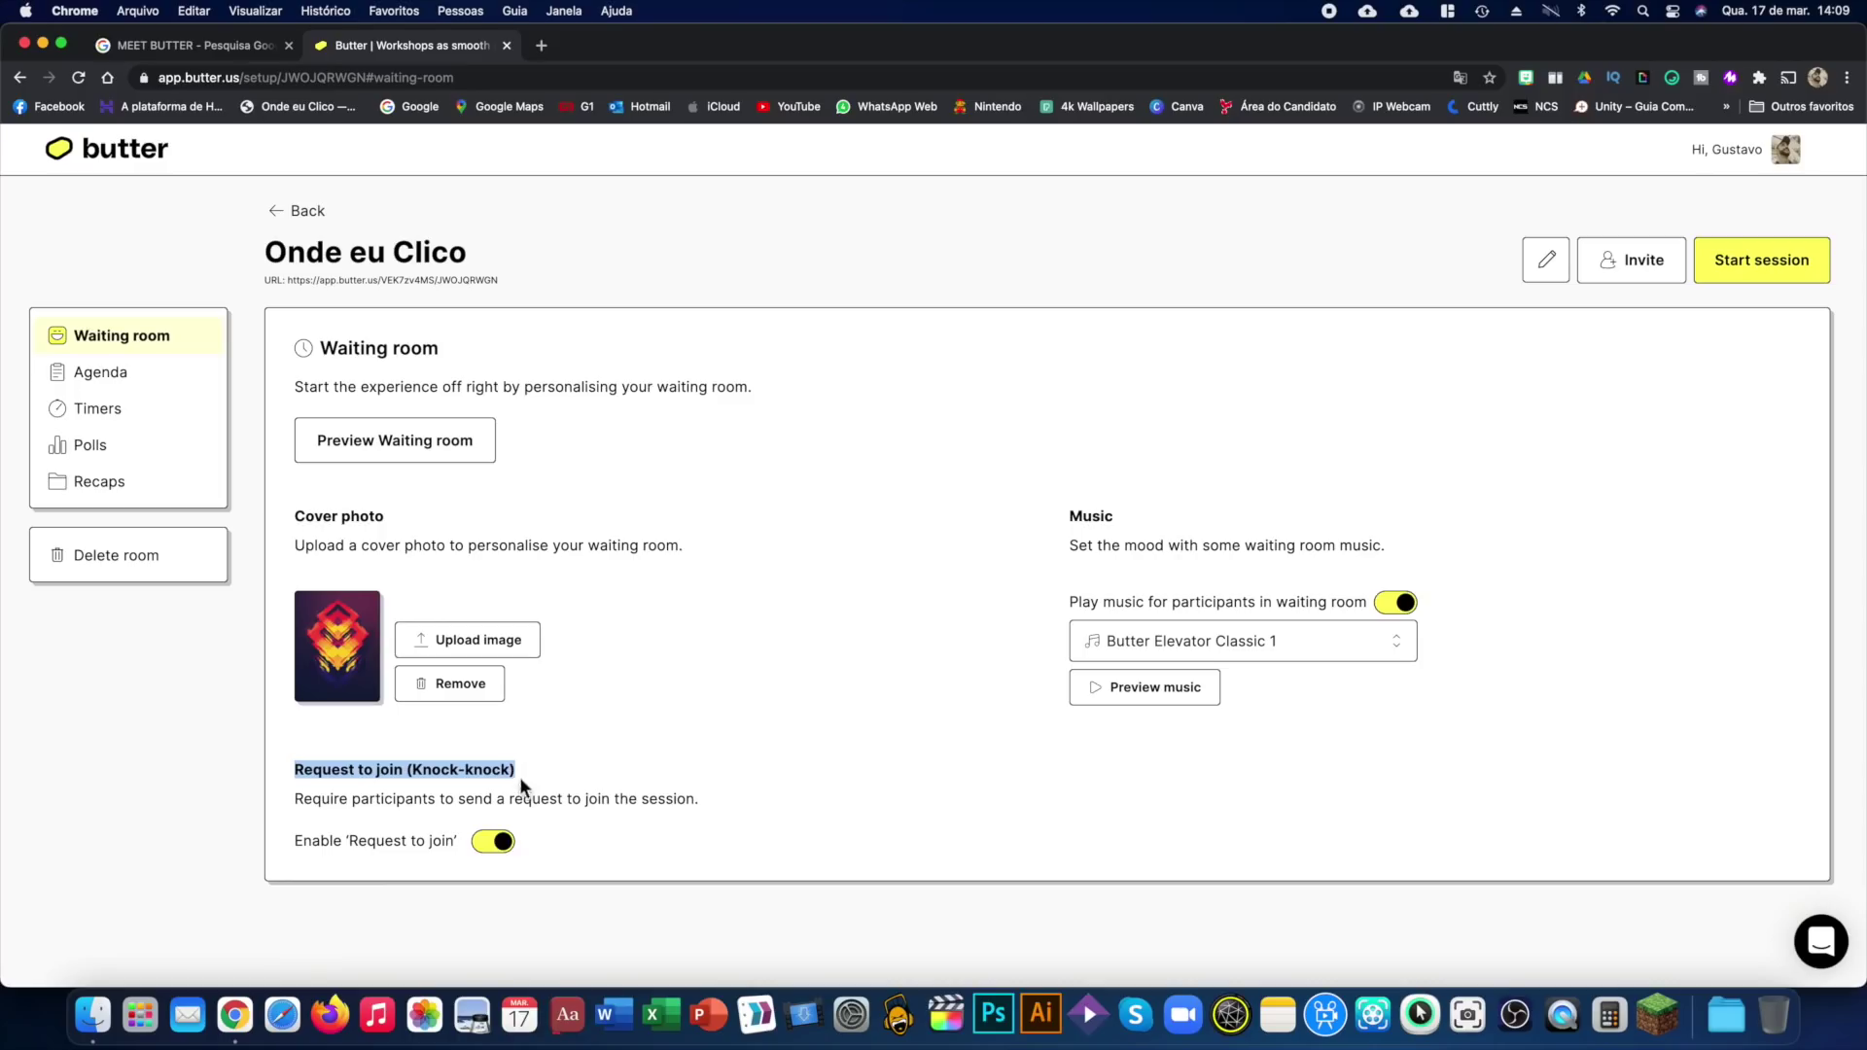
left_click(546, 844)
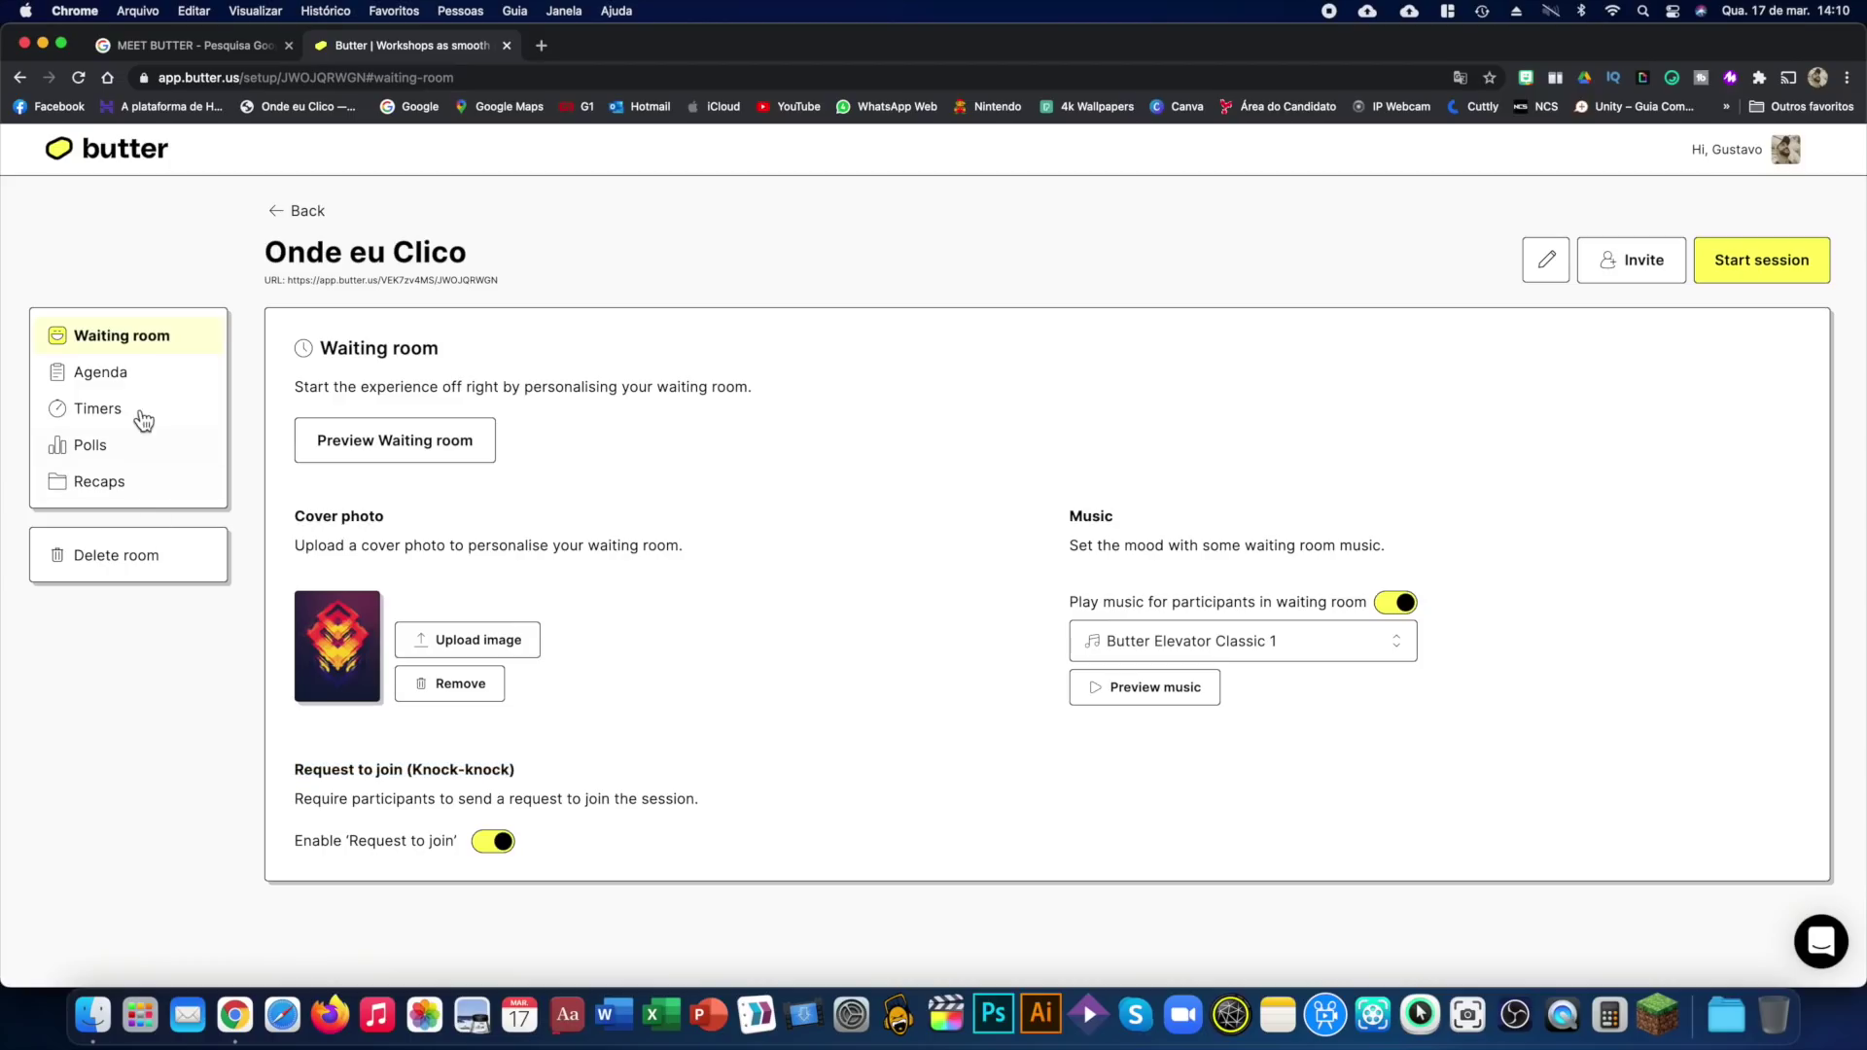
Step: Fill the room's agenda with Apresentação (5 minutes), Começo da aula (5 minutes) and Avaliação (30 minutes)
left_click(93, 371)
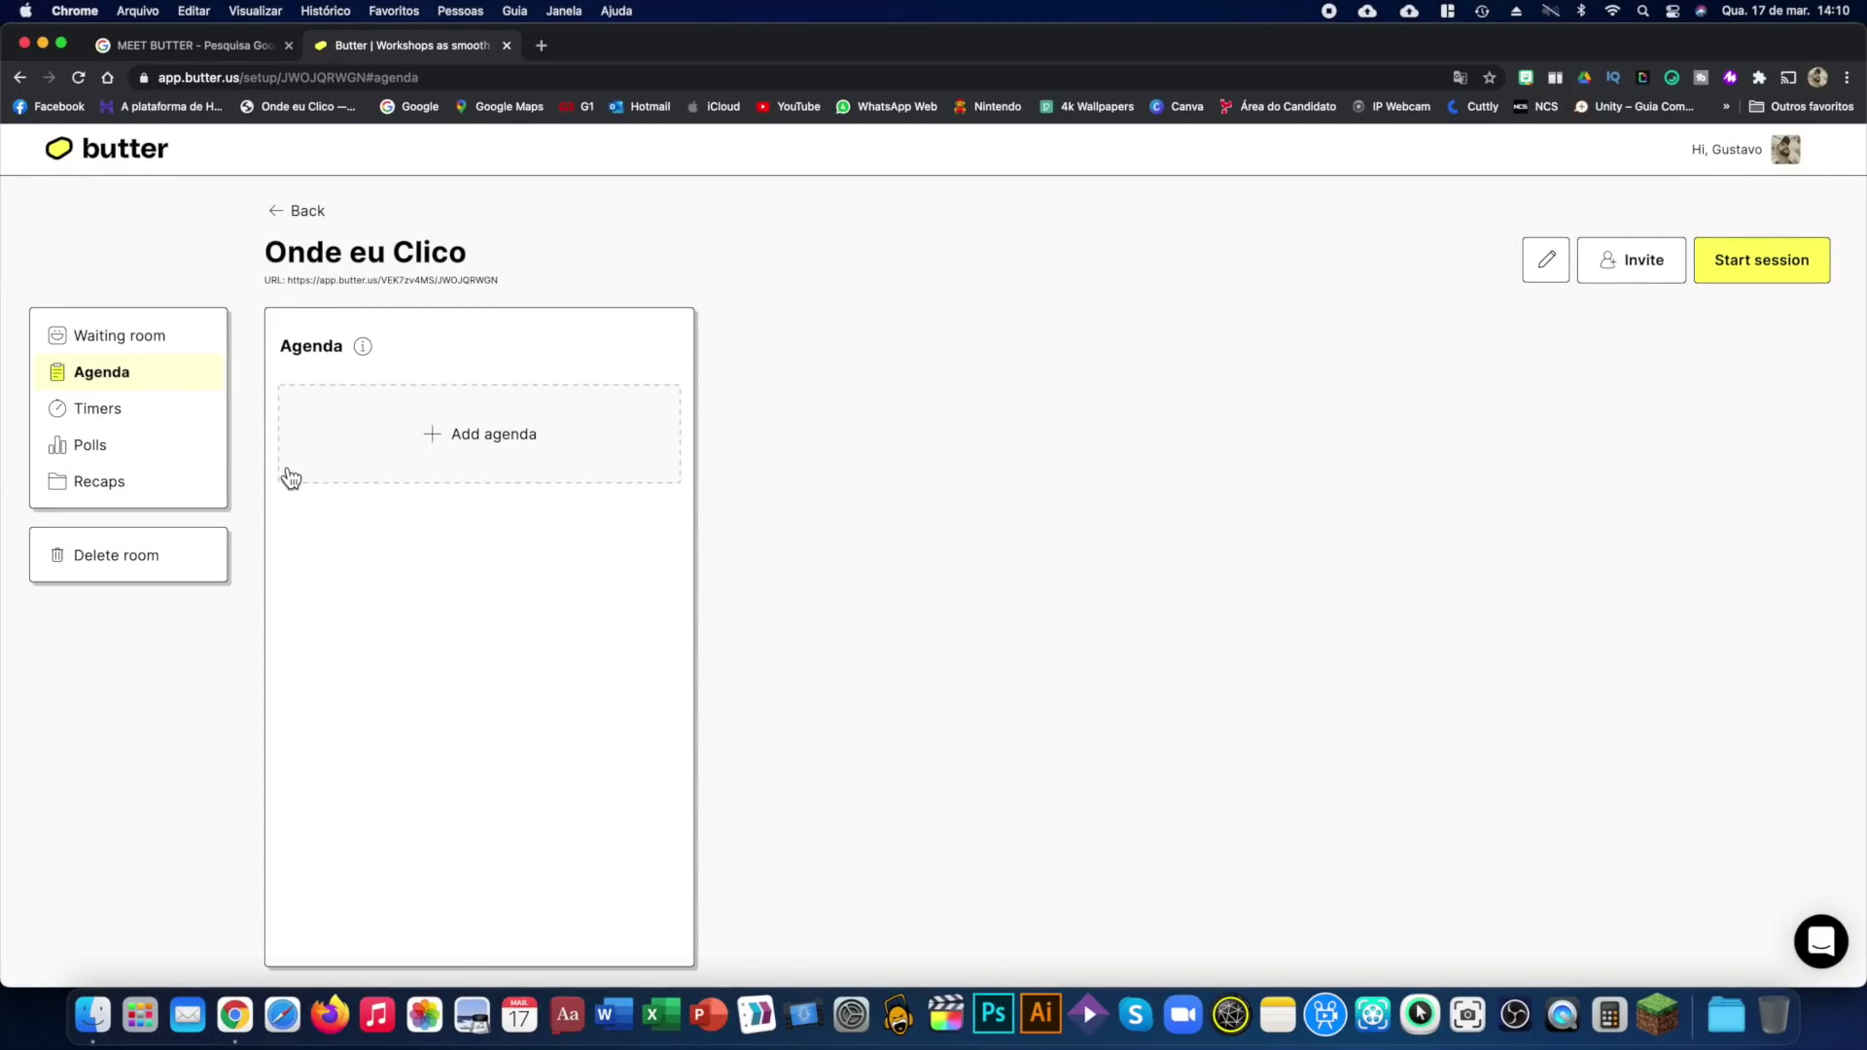
left_click(477, 457)
type("Apresentação")
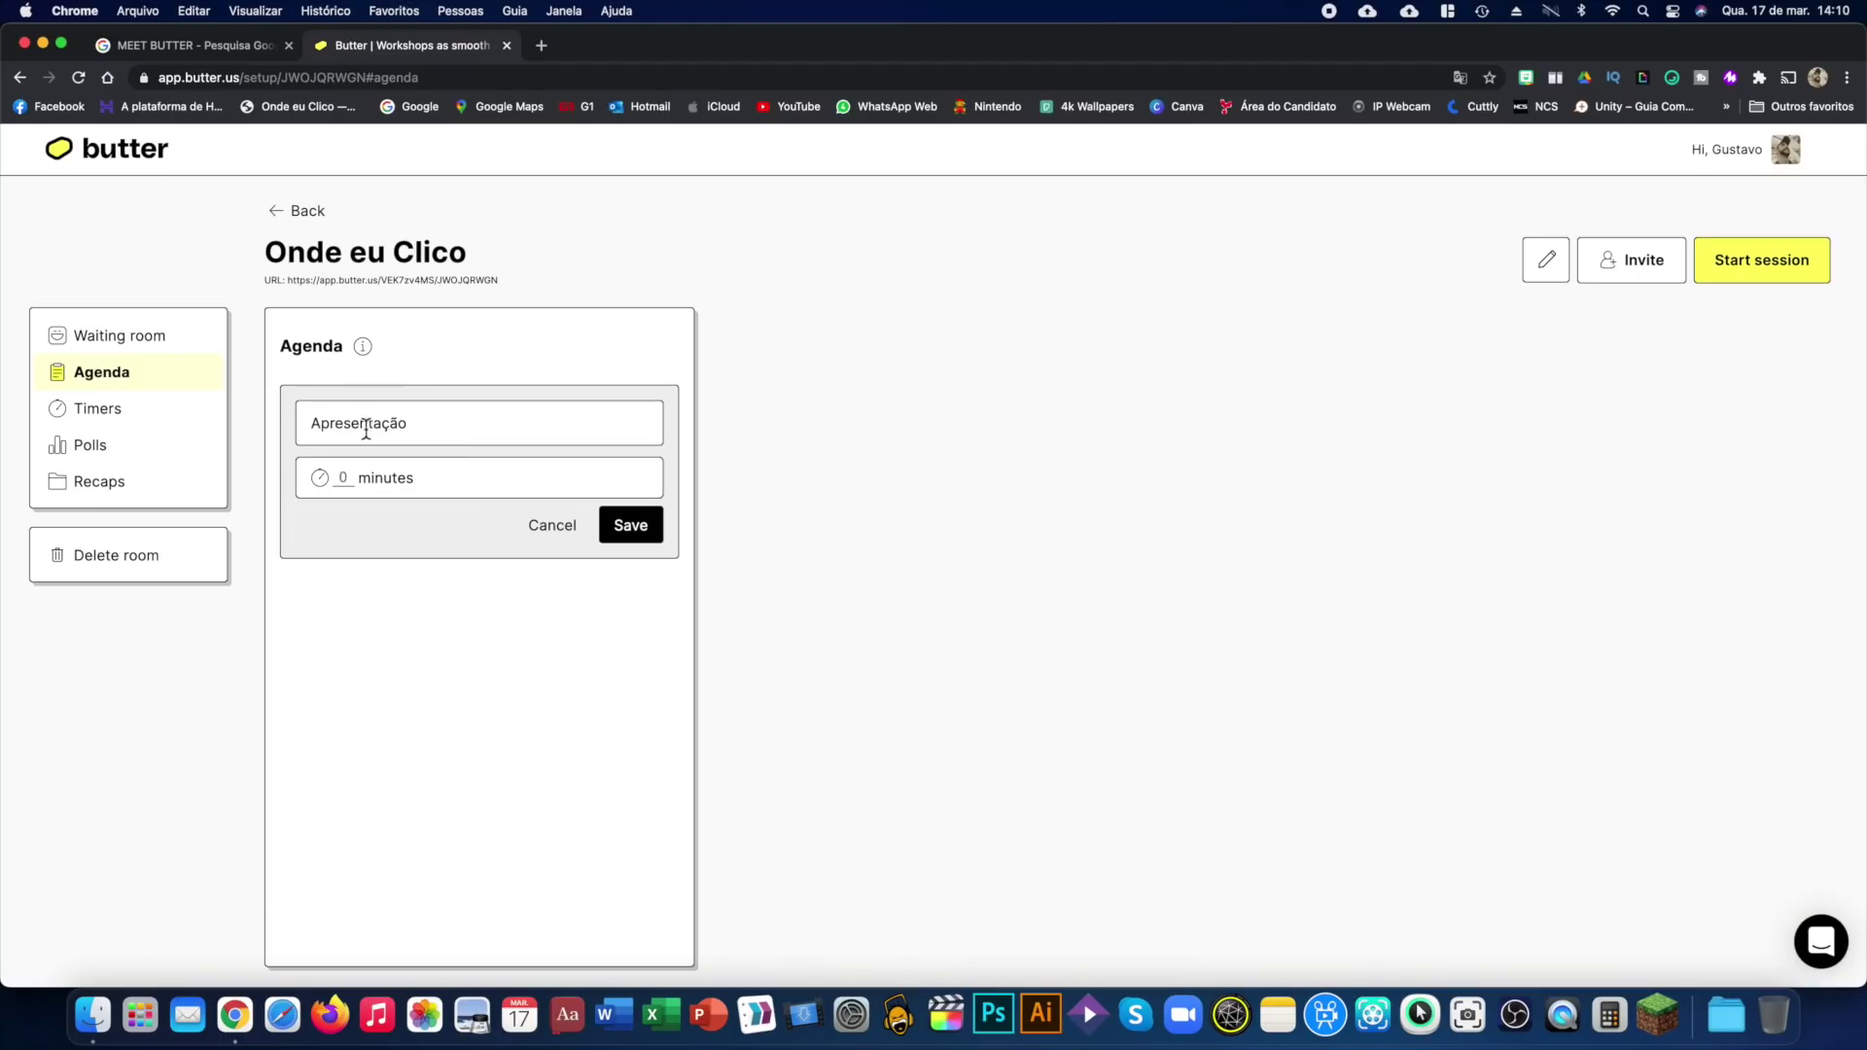
left_click(353, 479)
type("5")
left_click(627, 525)
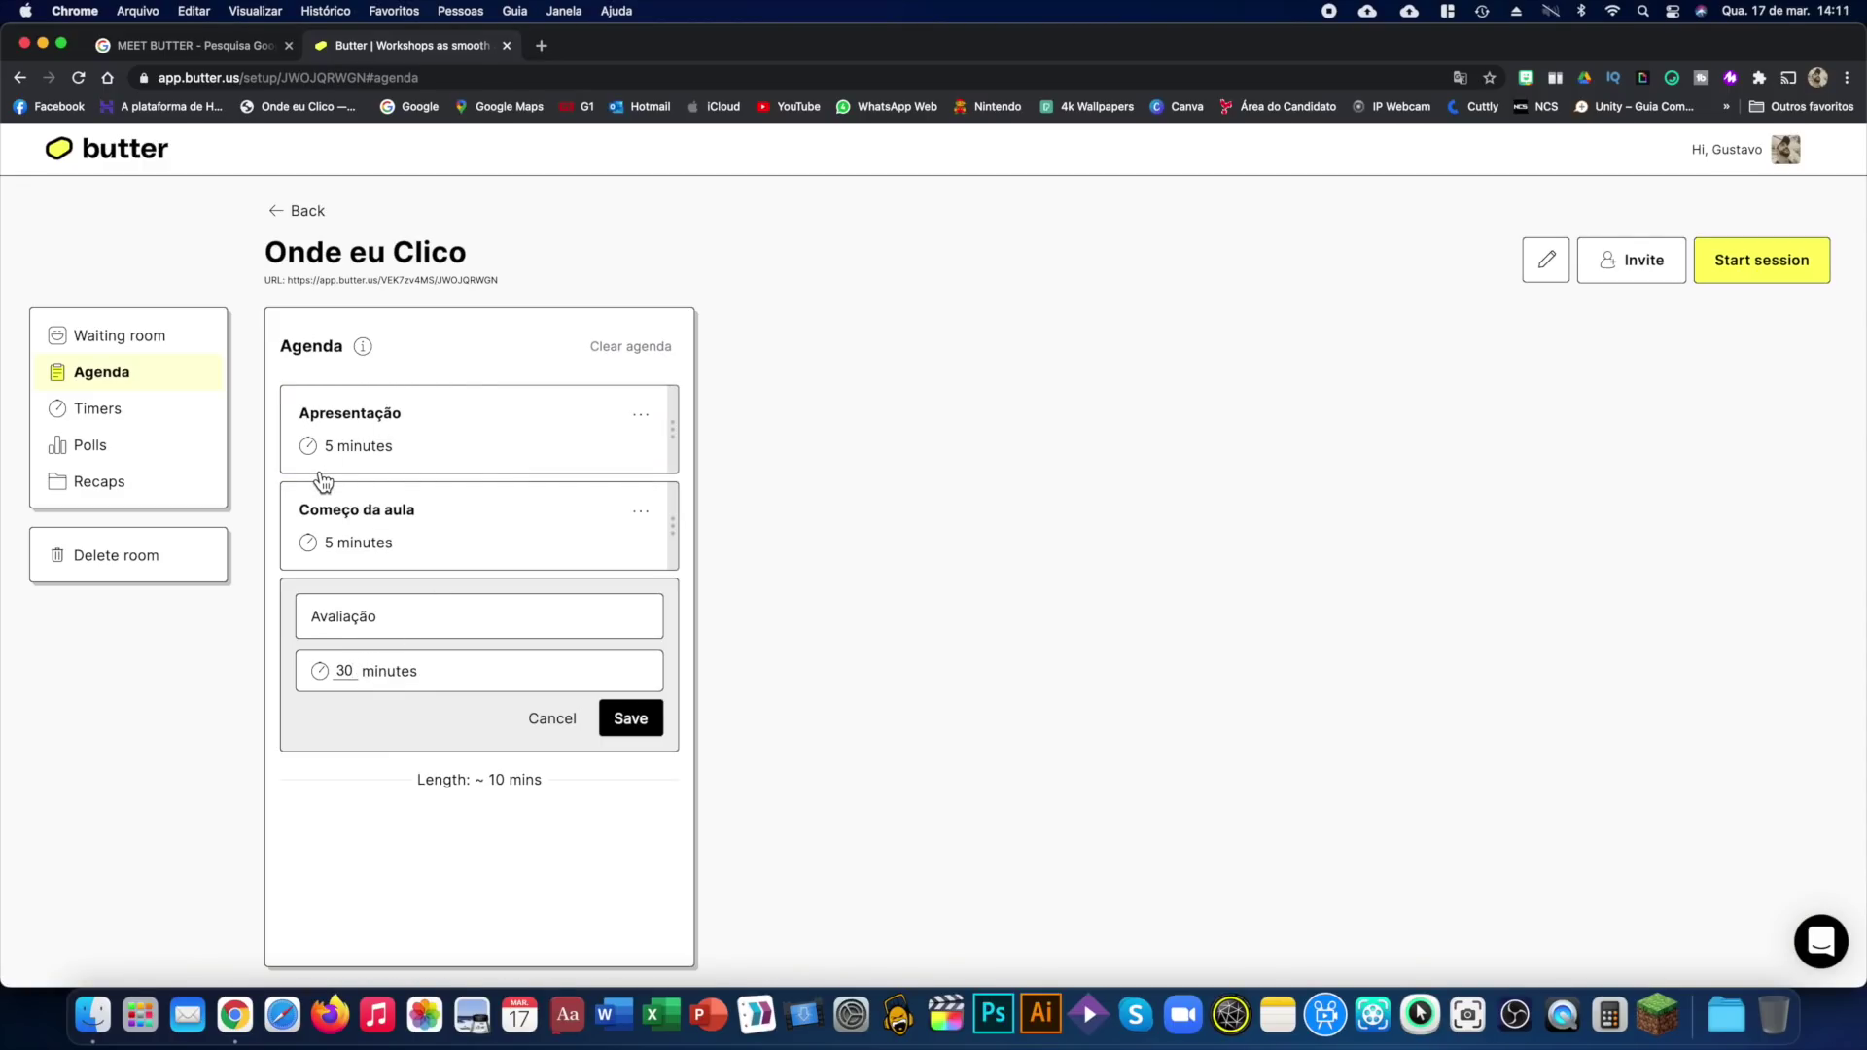
left_click(648, 722)
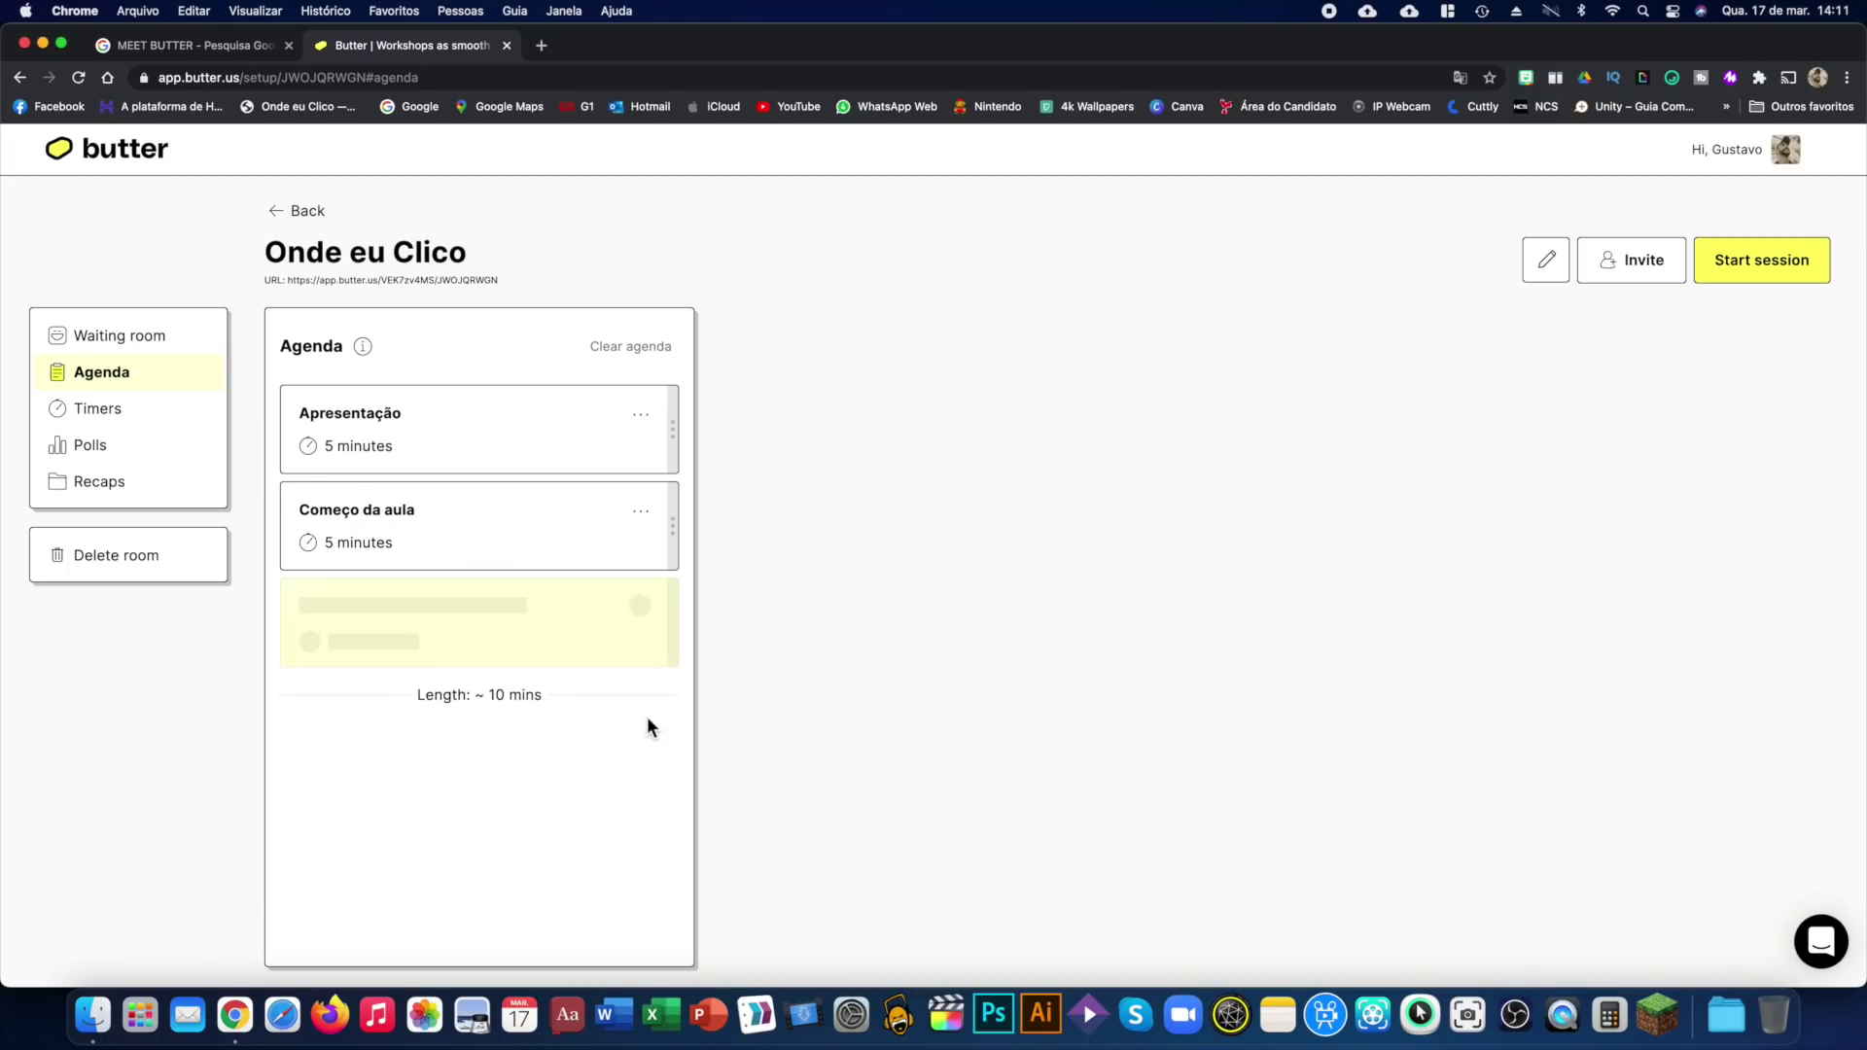
Step: Create a 10-minute timer described as "Intervalo" with music playing while it is active, and preview it
left_click(138, 416)
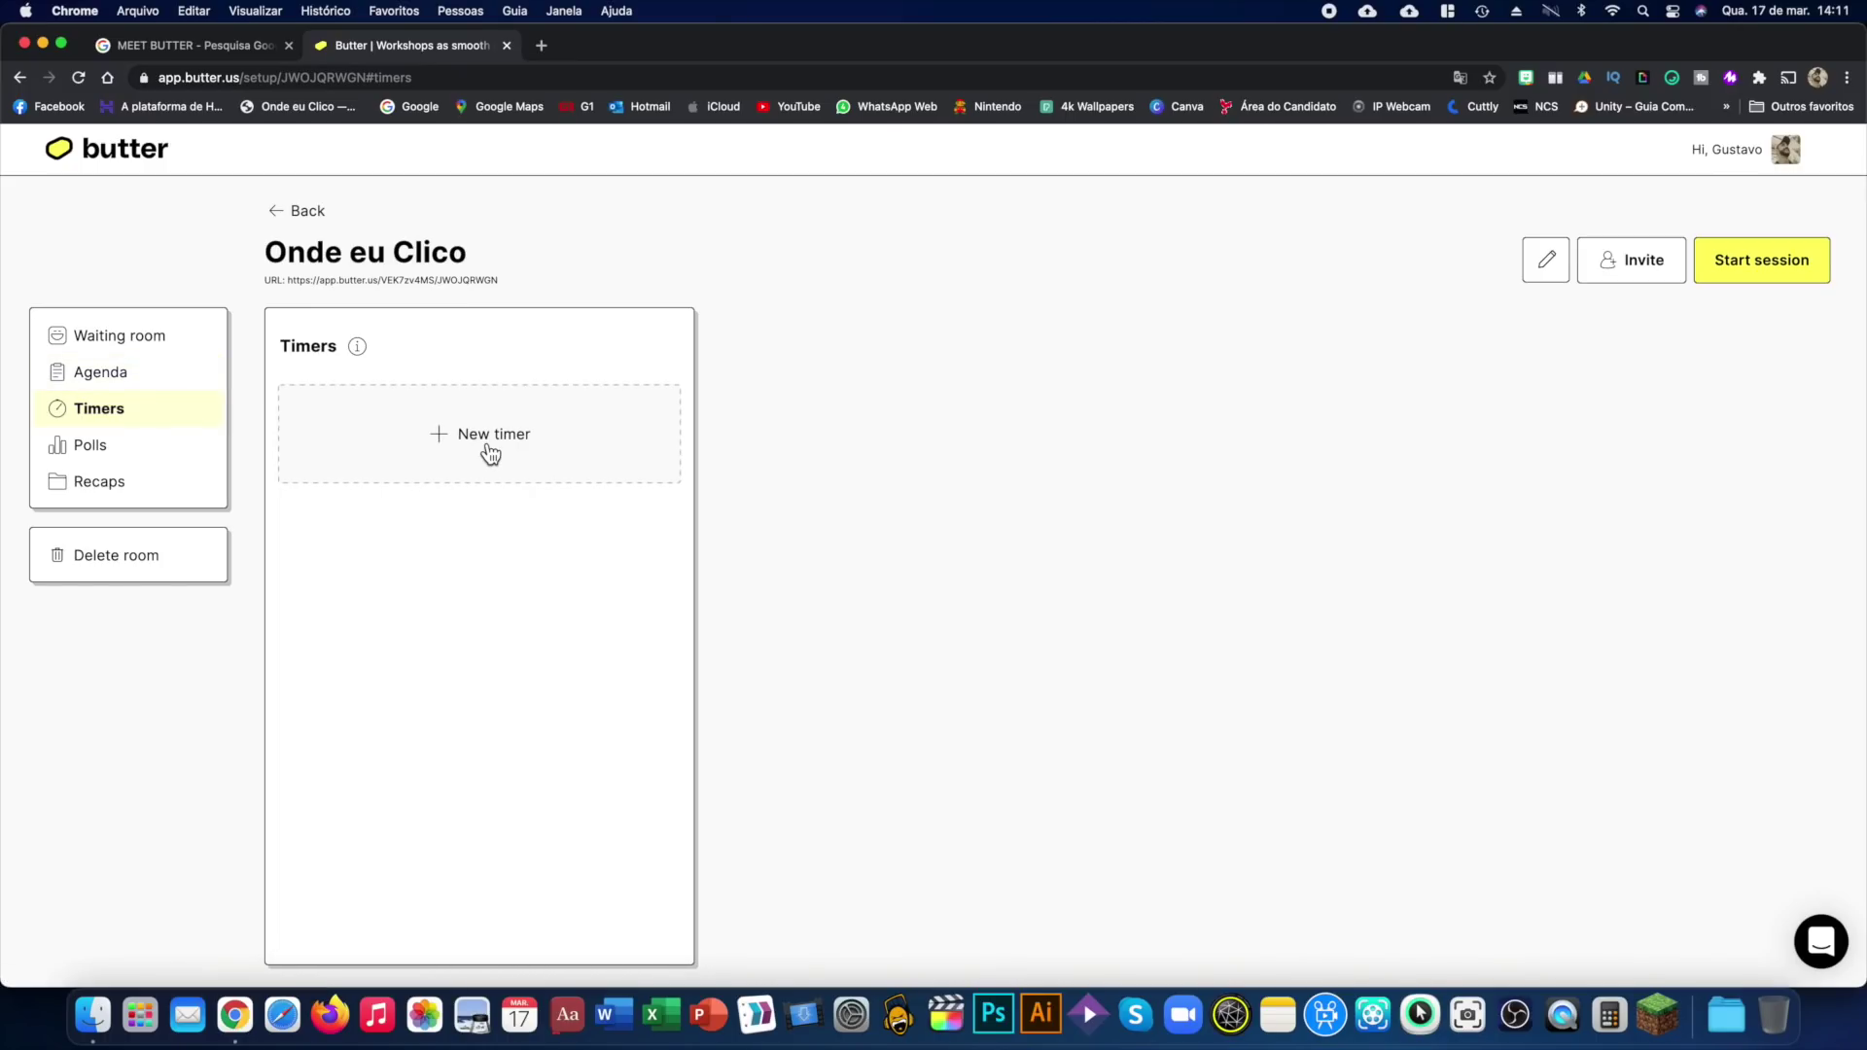
left_click(491, 449)
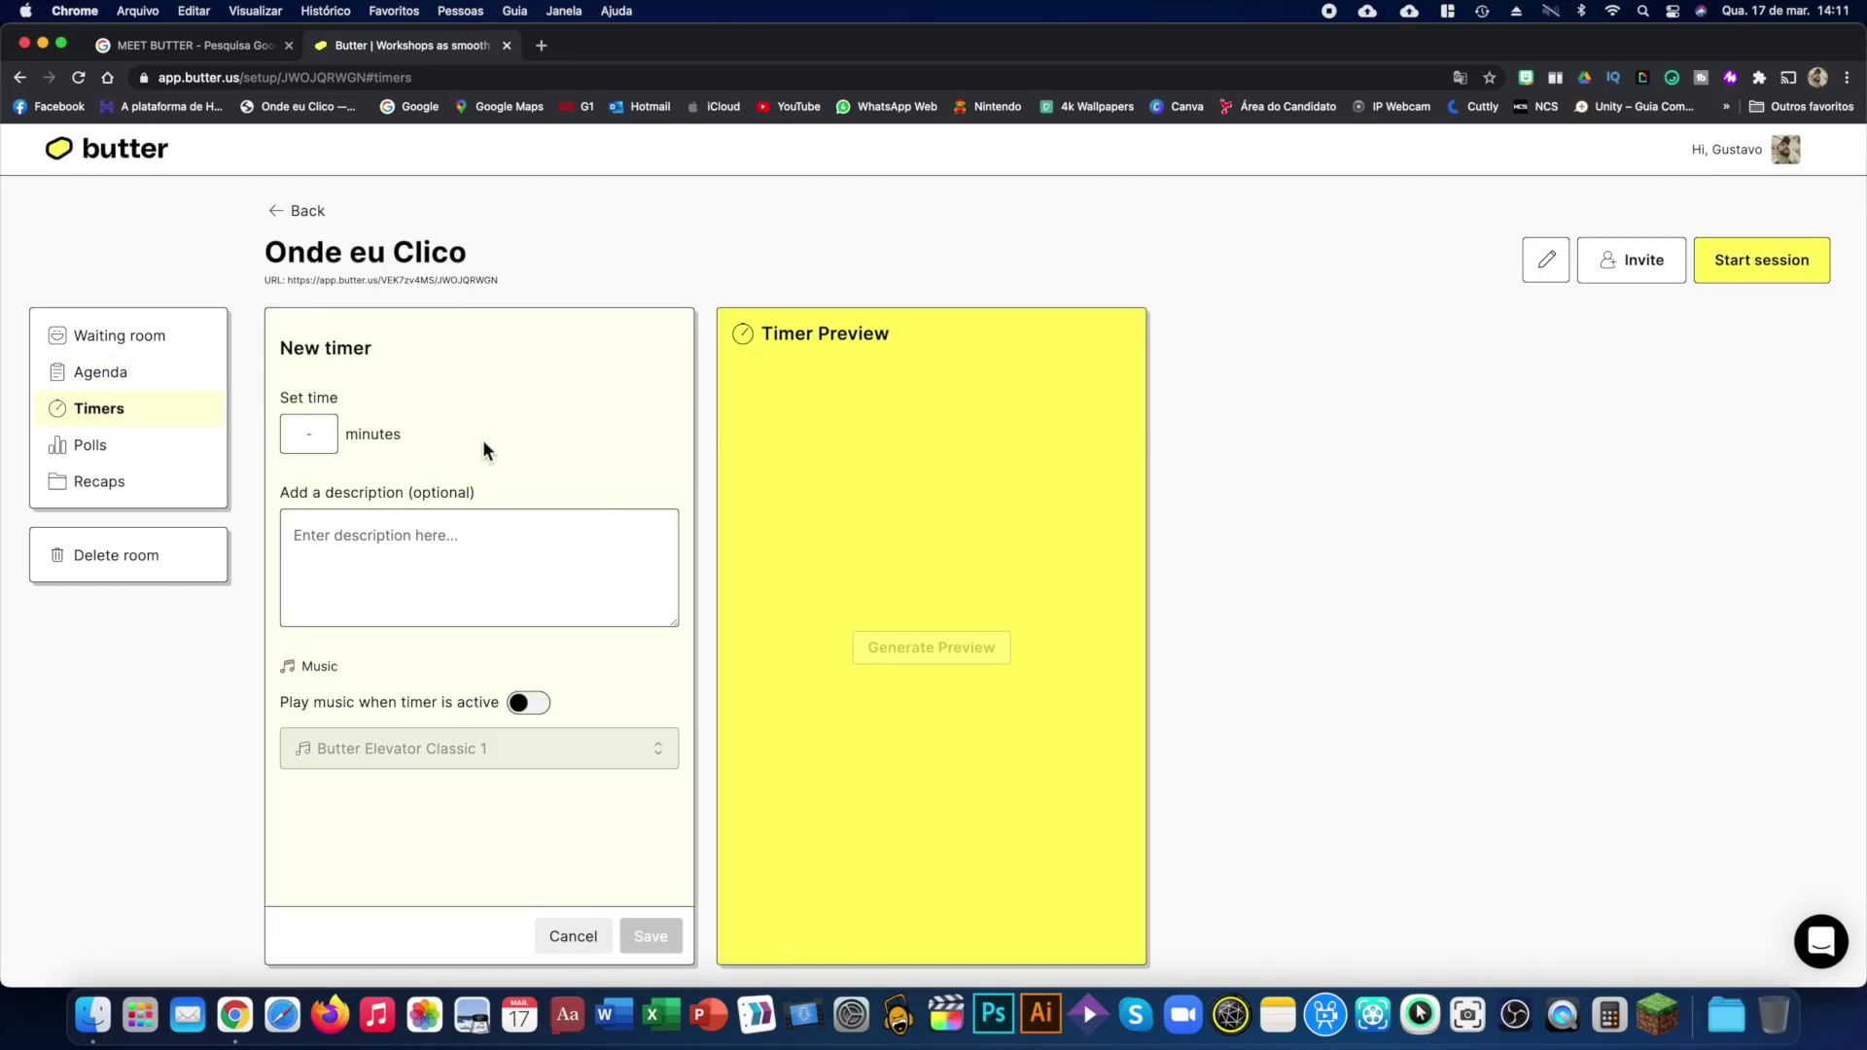
left_click(312, 435)
type("10")
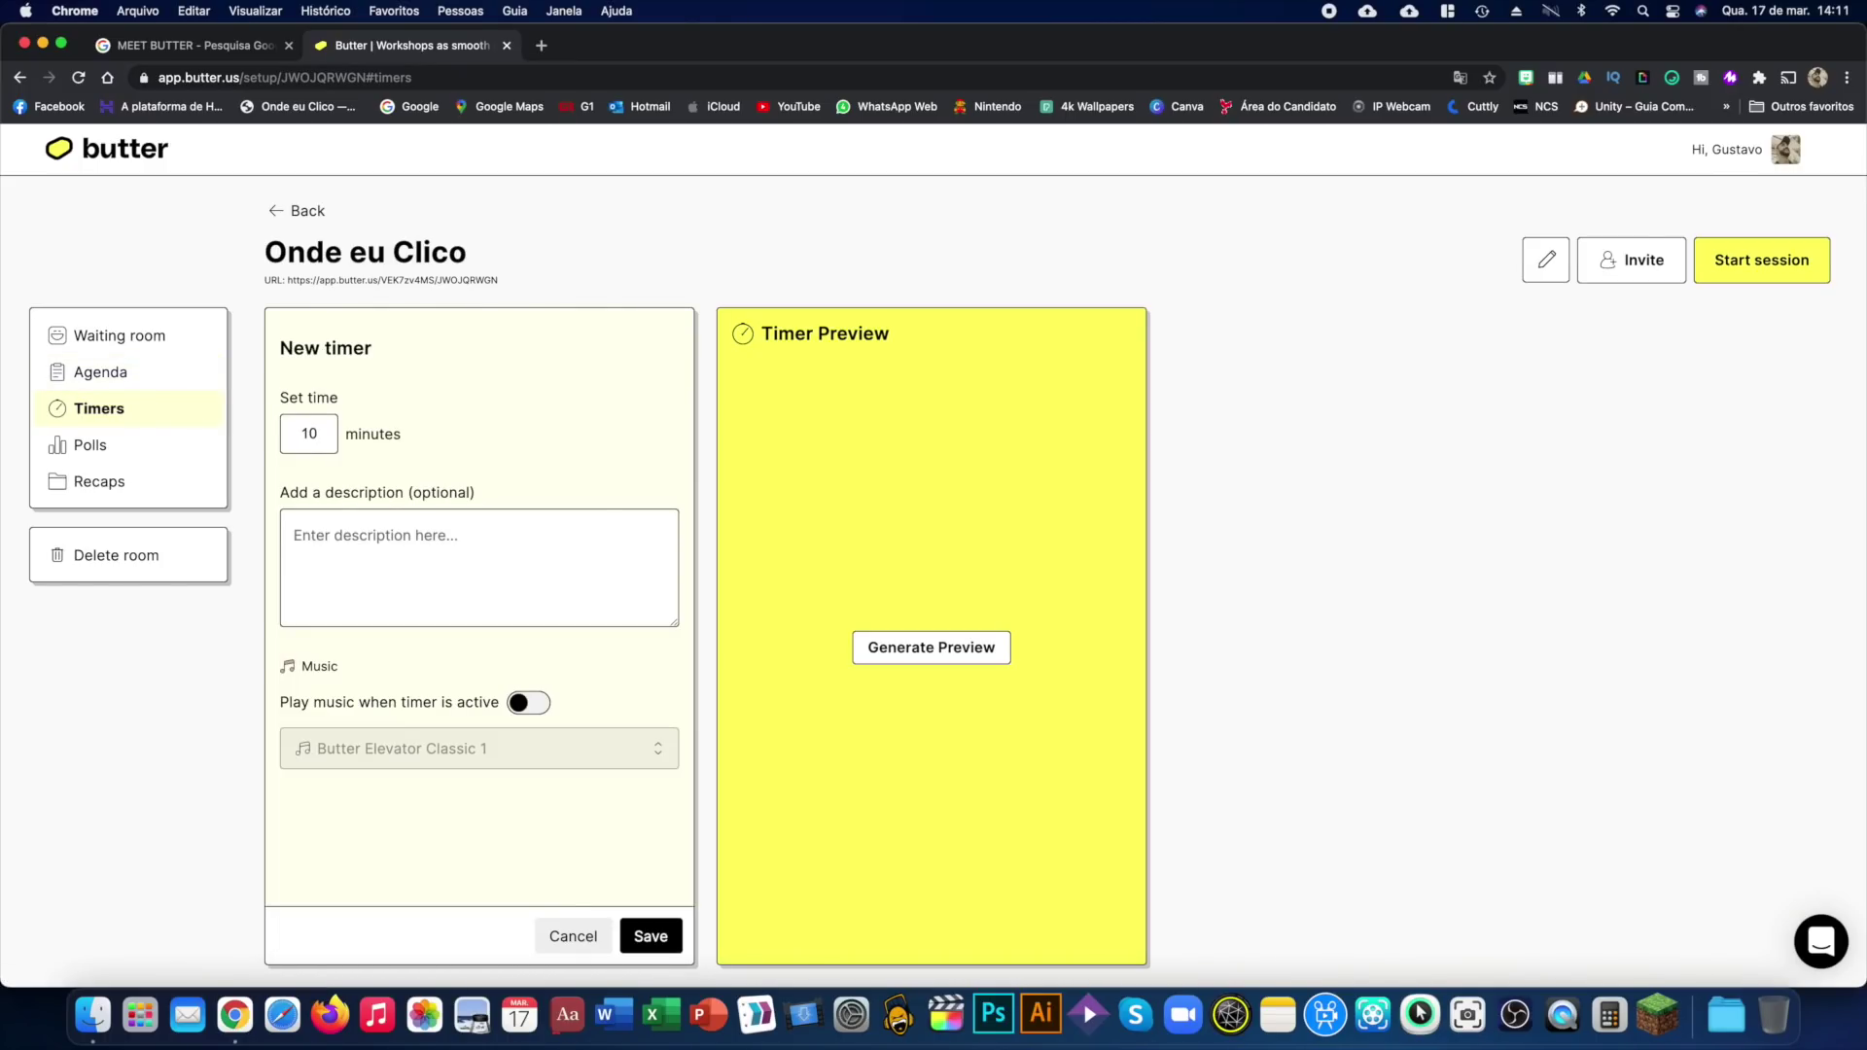
left_click(382, 532)
type("Intervalo")
left_click(532, 708)
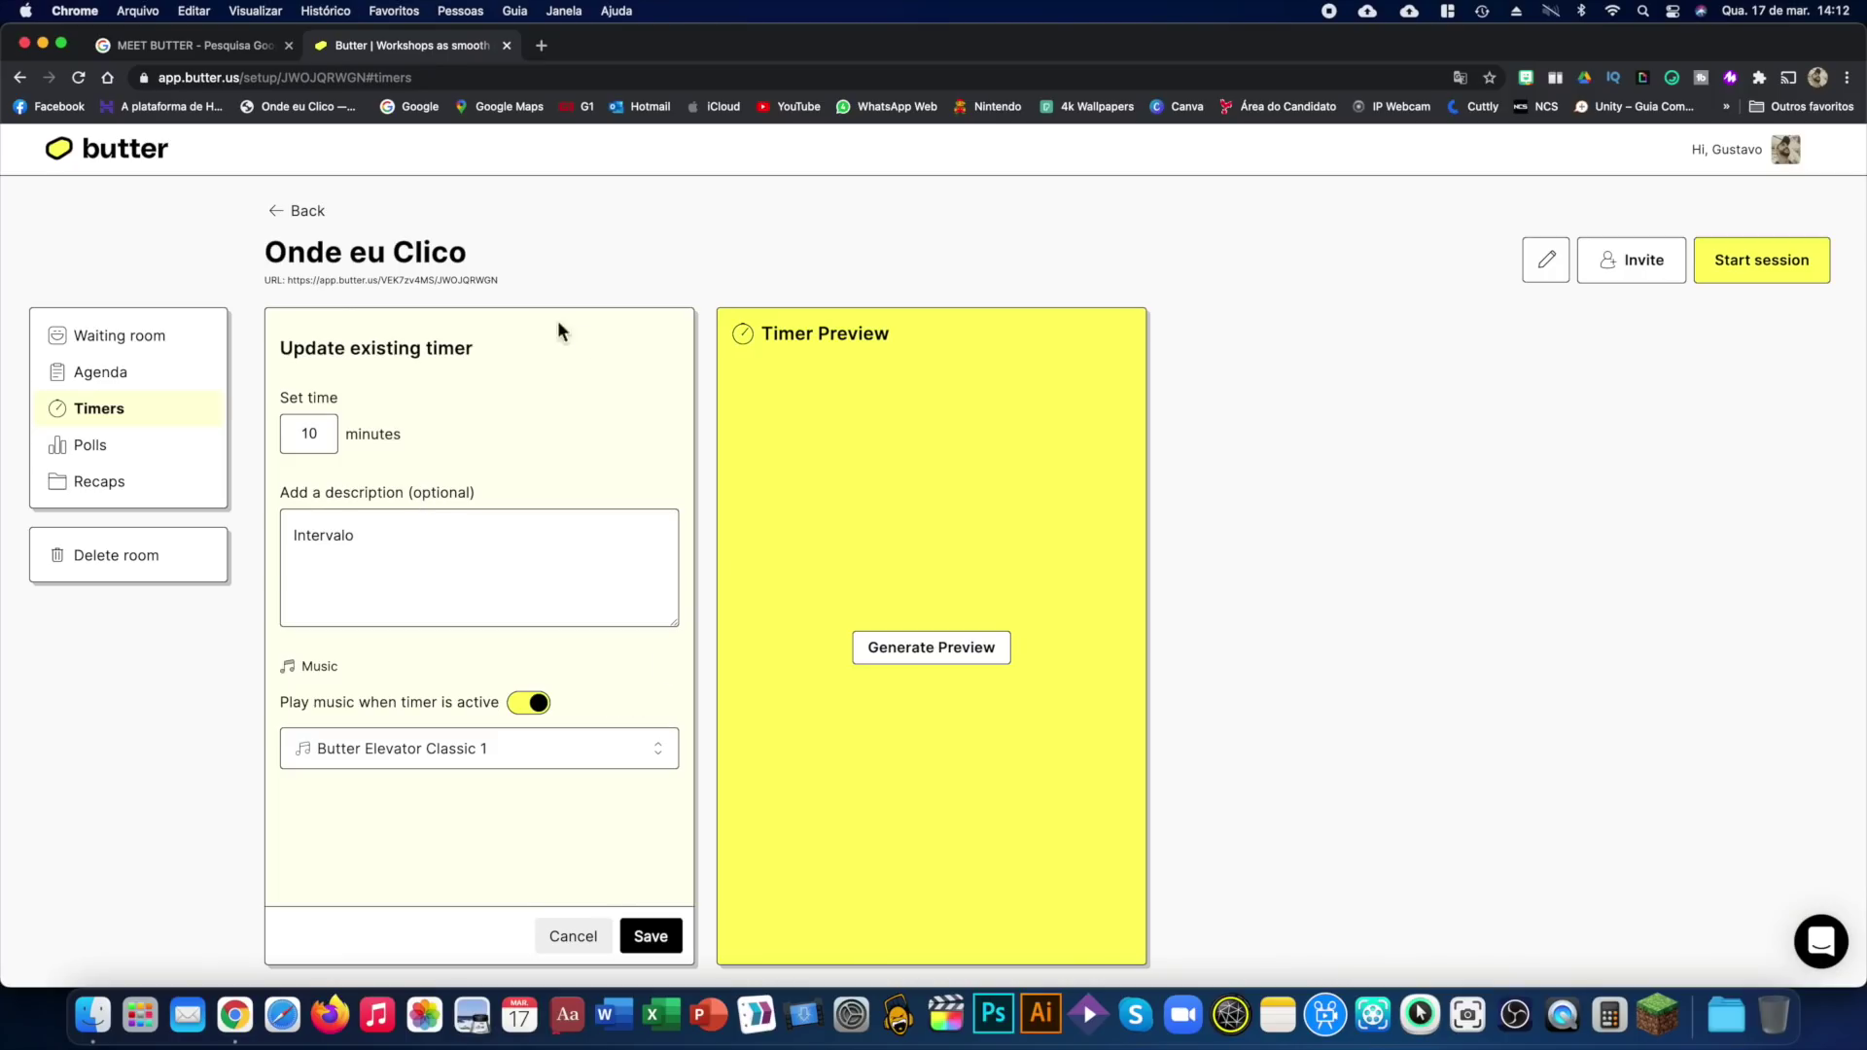
left_click(937, 662)
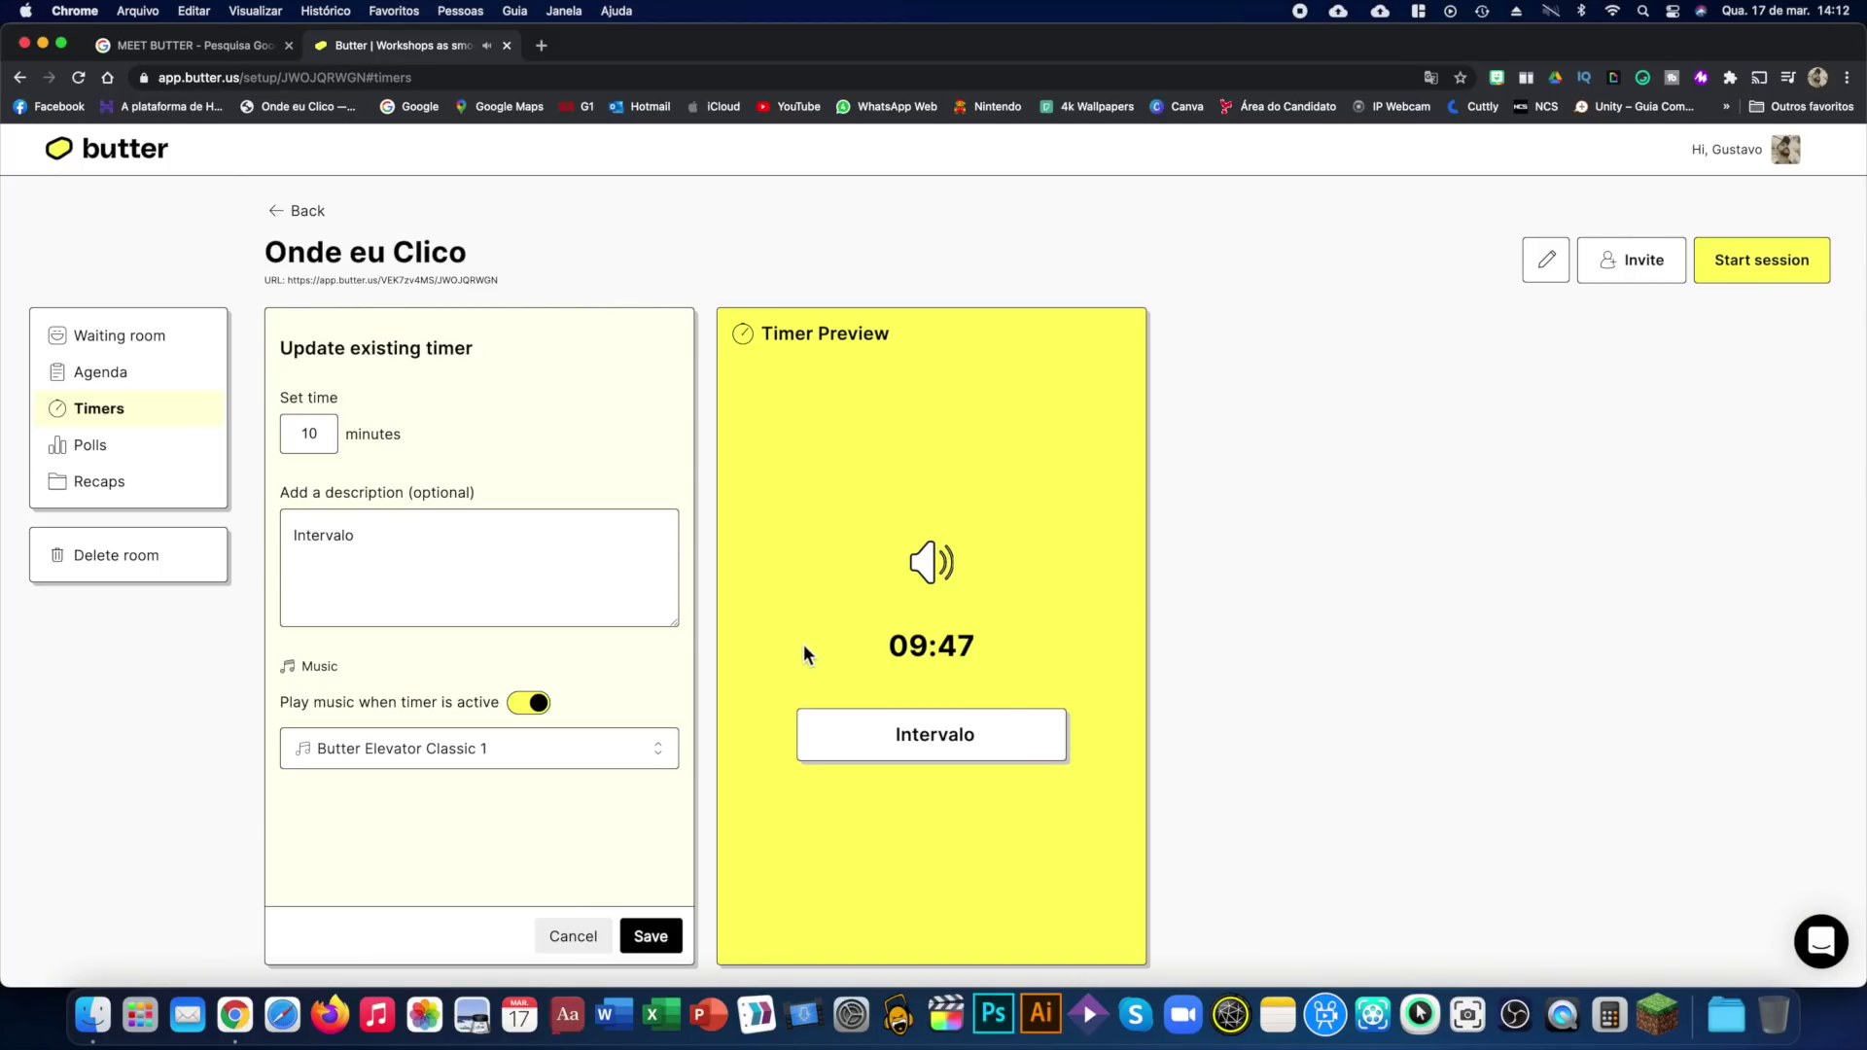
key("Escape")
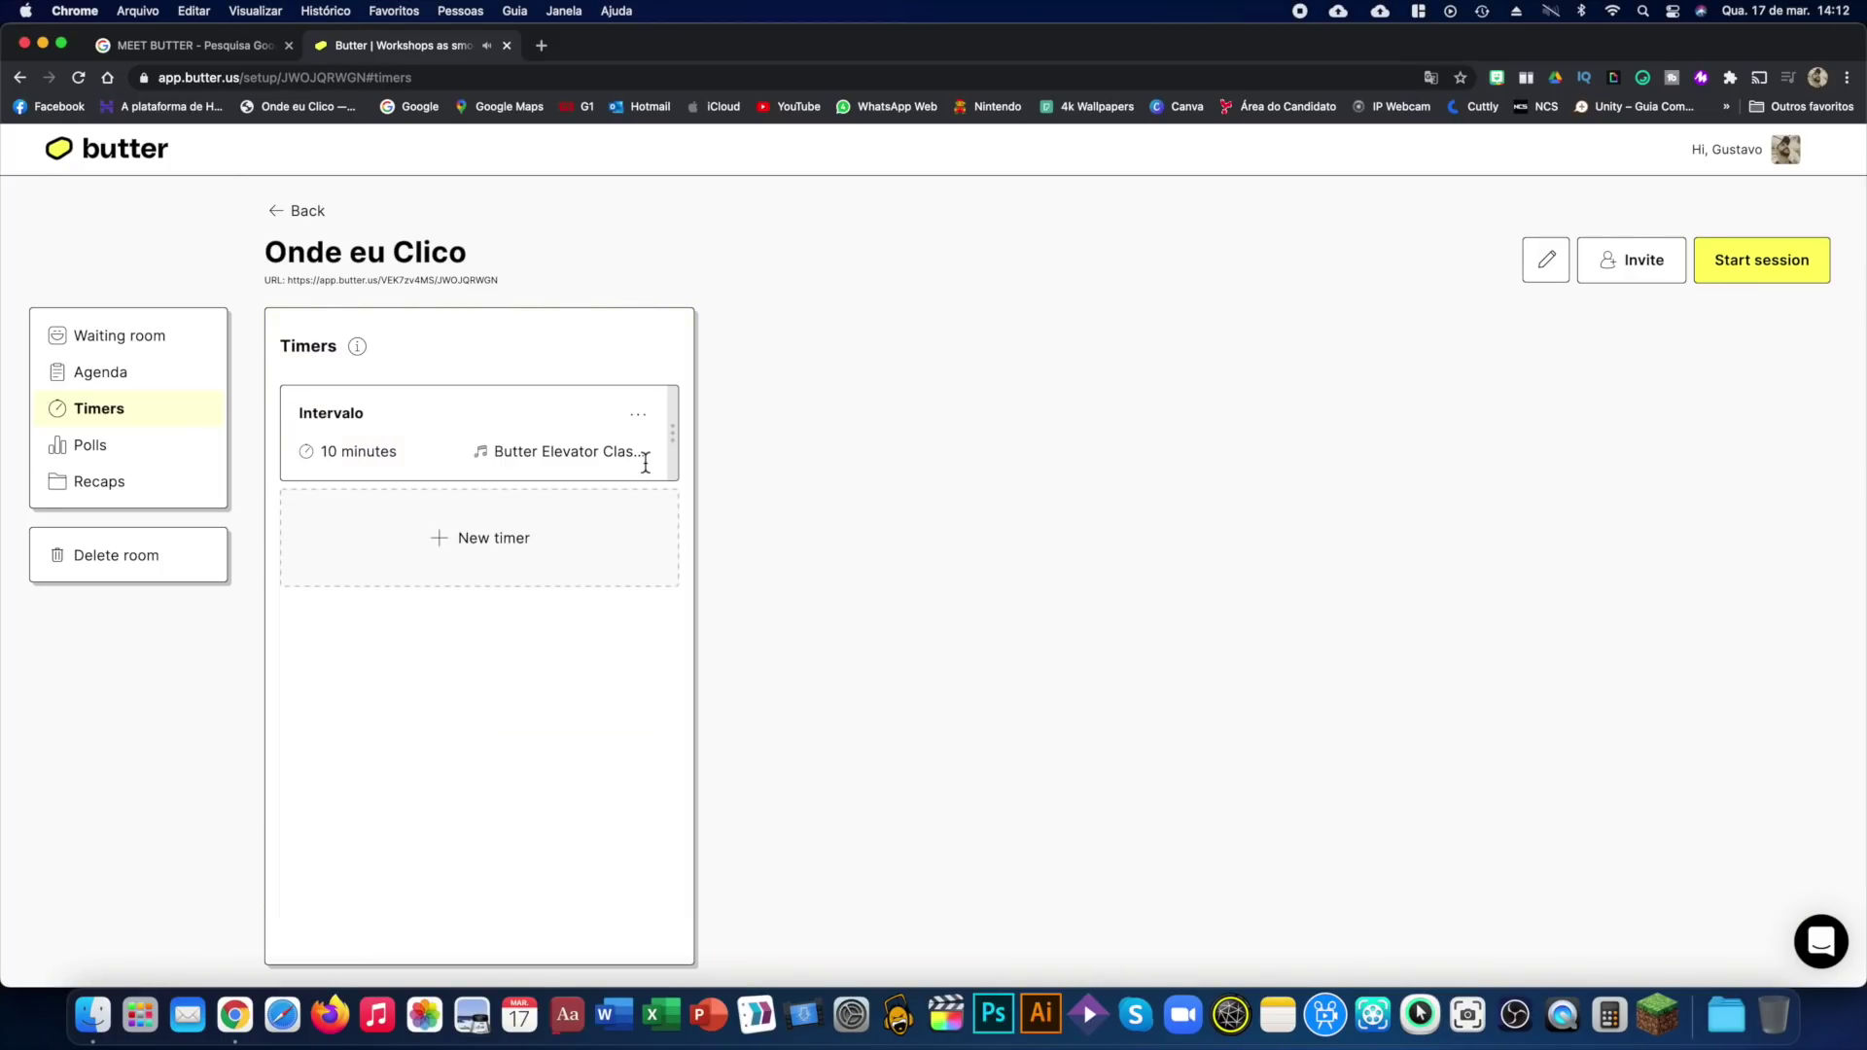
Step: Set up a multiple choice poll "Qual a cor do céu?" with options Azul, Verde and Amarelo, marking Azul correct in quiz mode
left_click(116, 460)
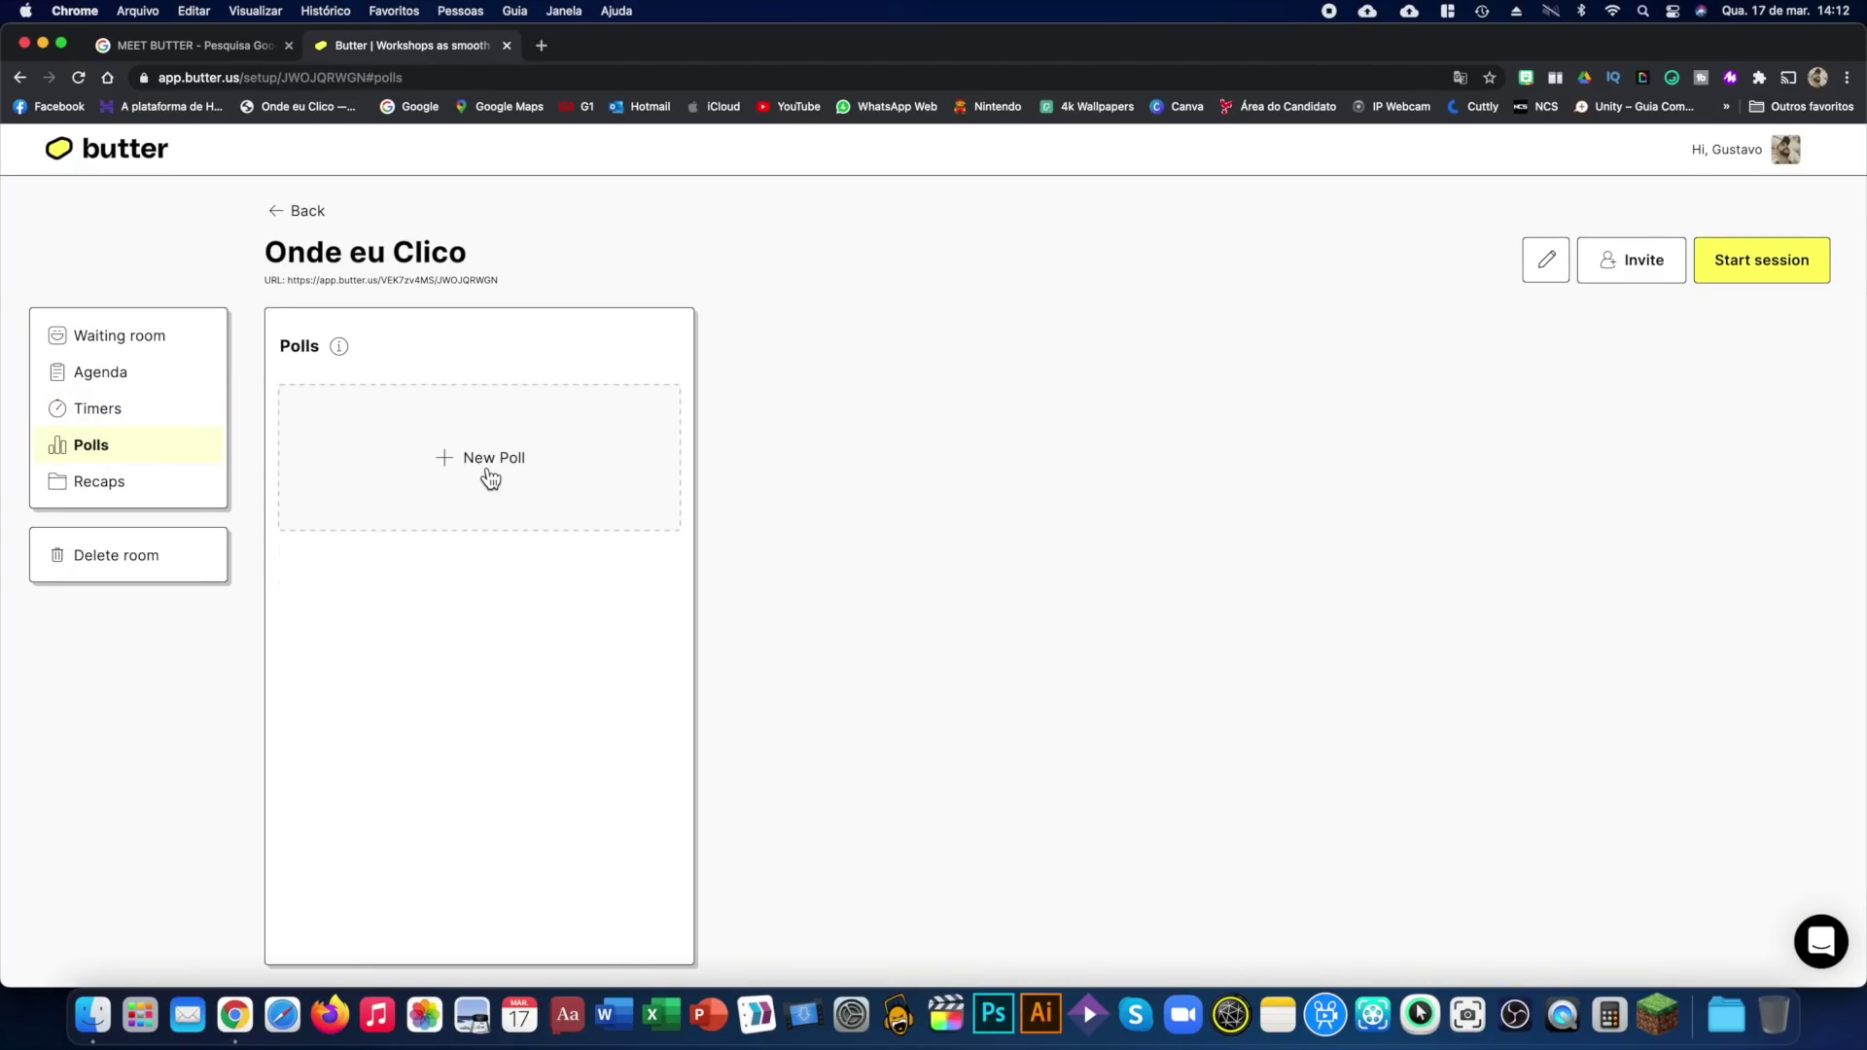
left_click(491, 478)
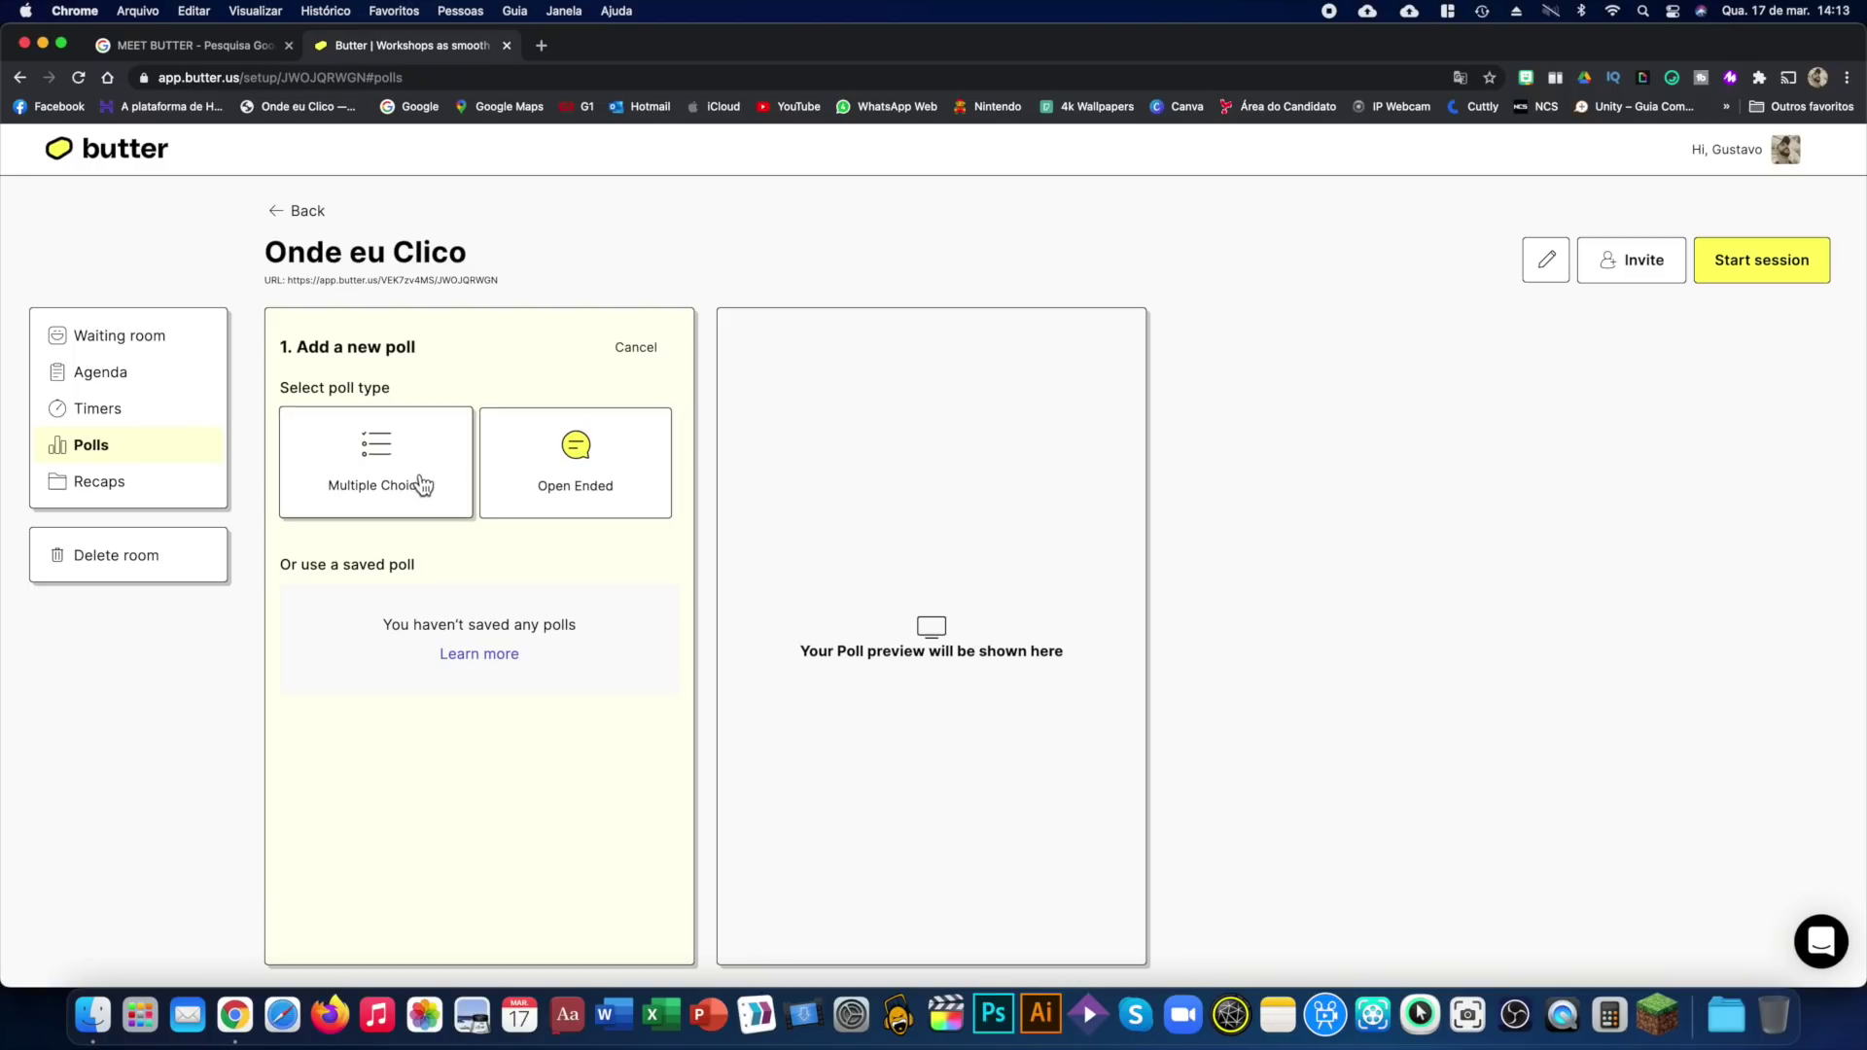
left_click(387, 470)
type("Qual a cor do céu?")
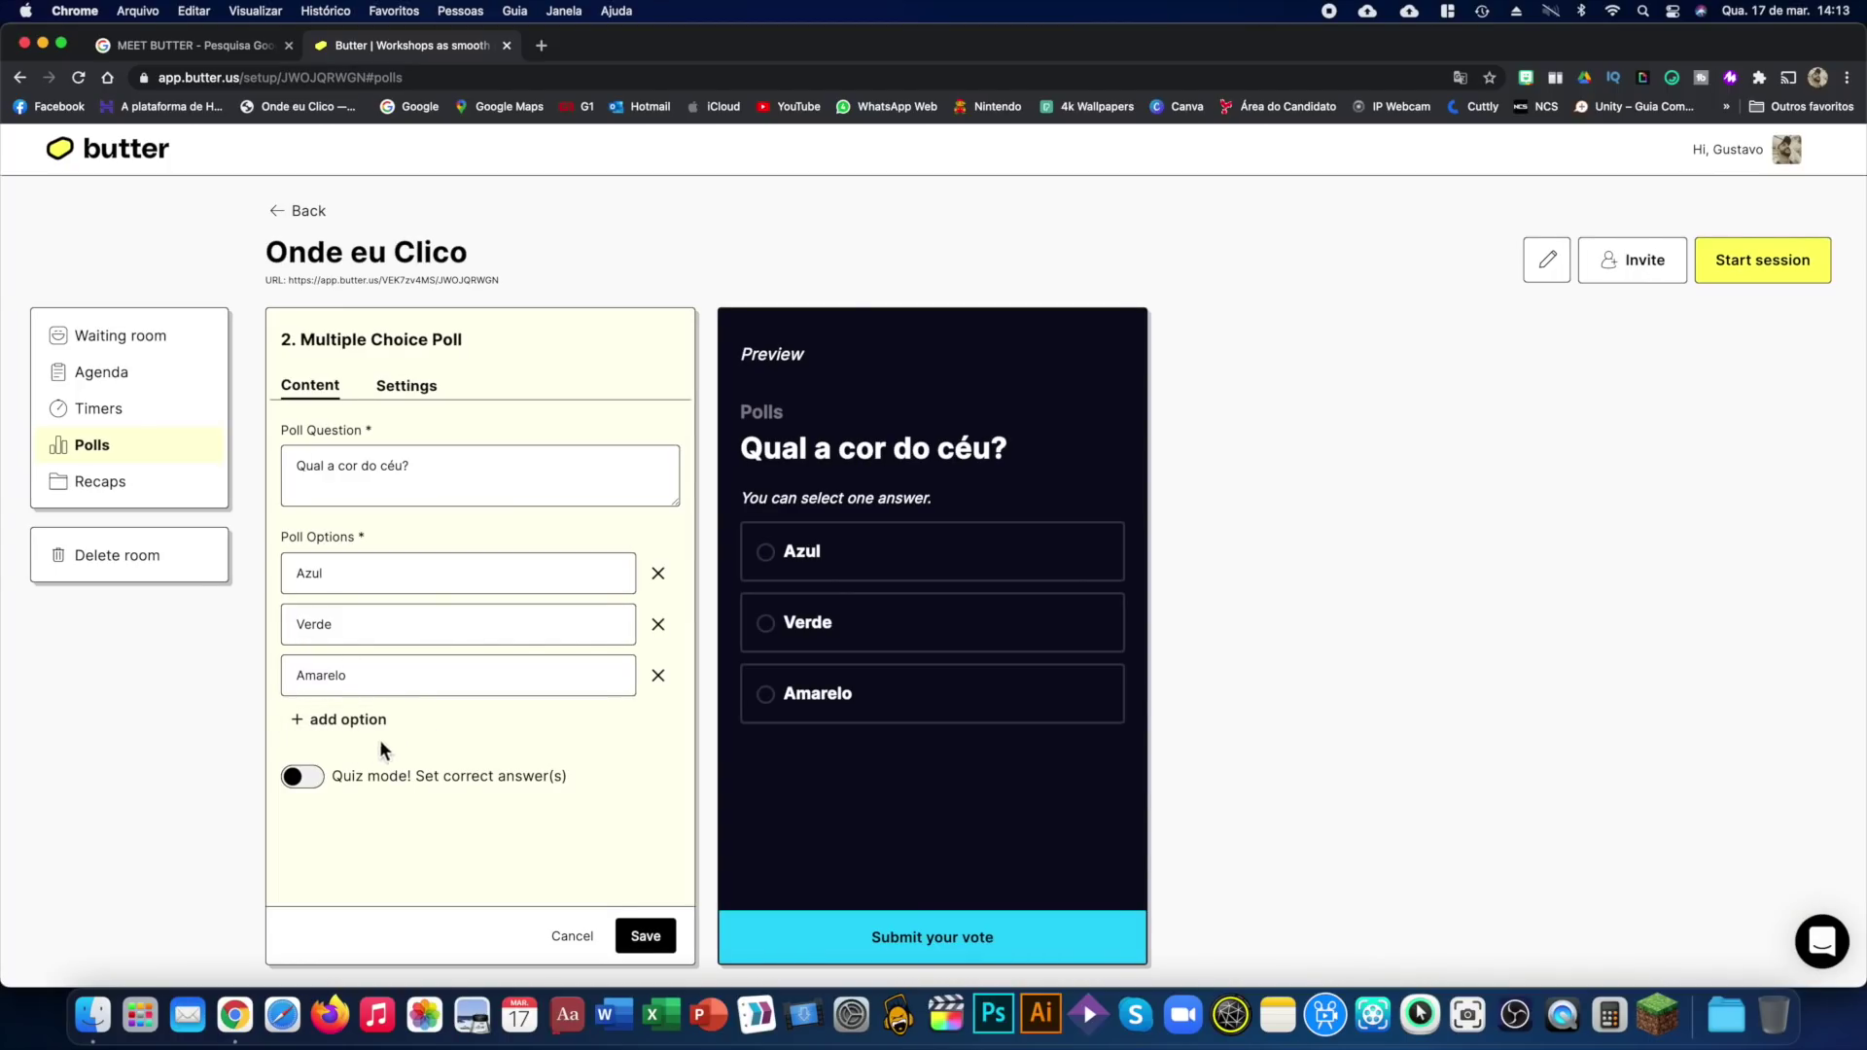
left_click(312, 778)
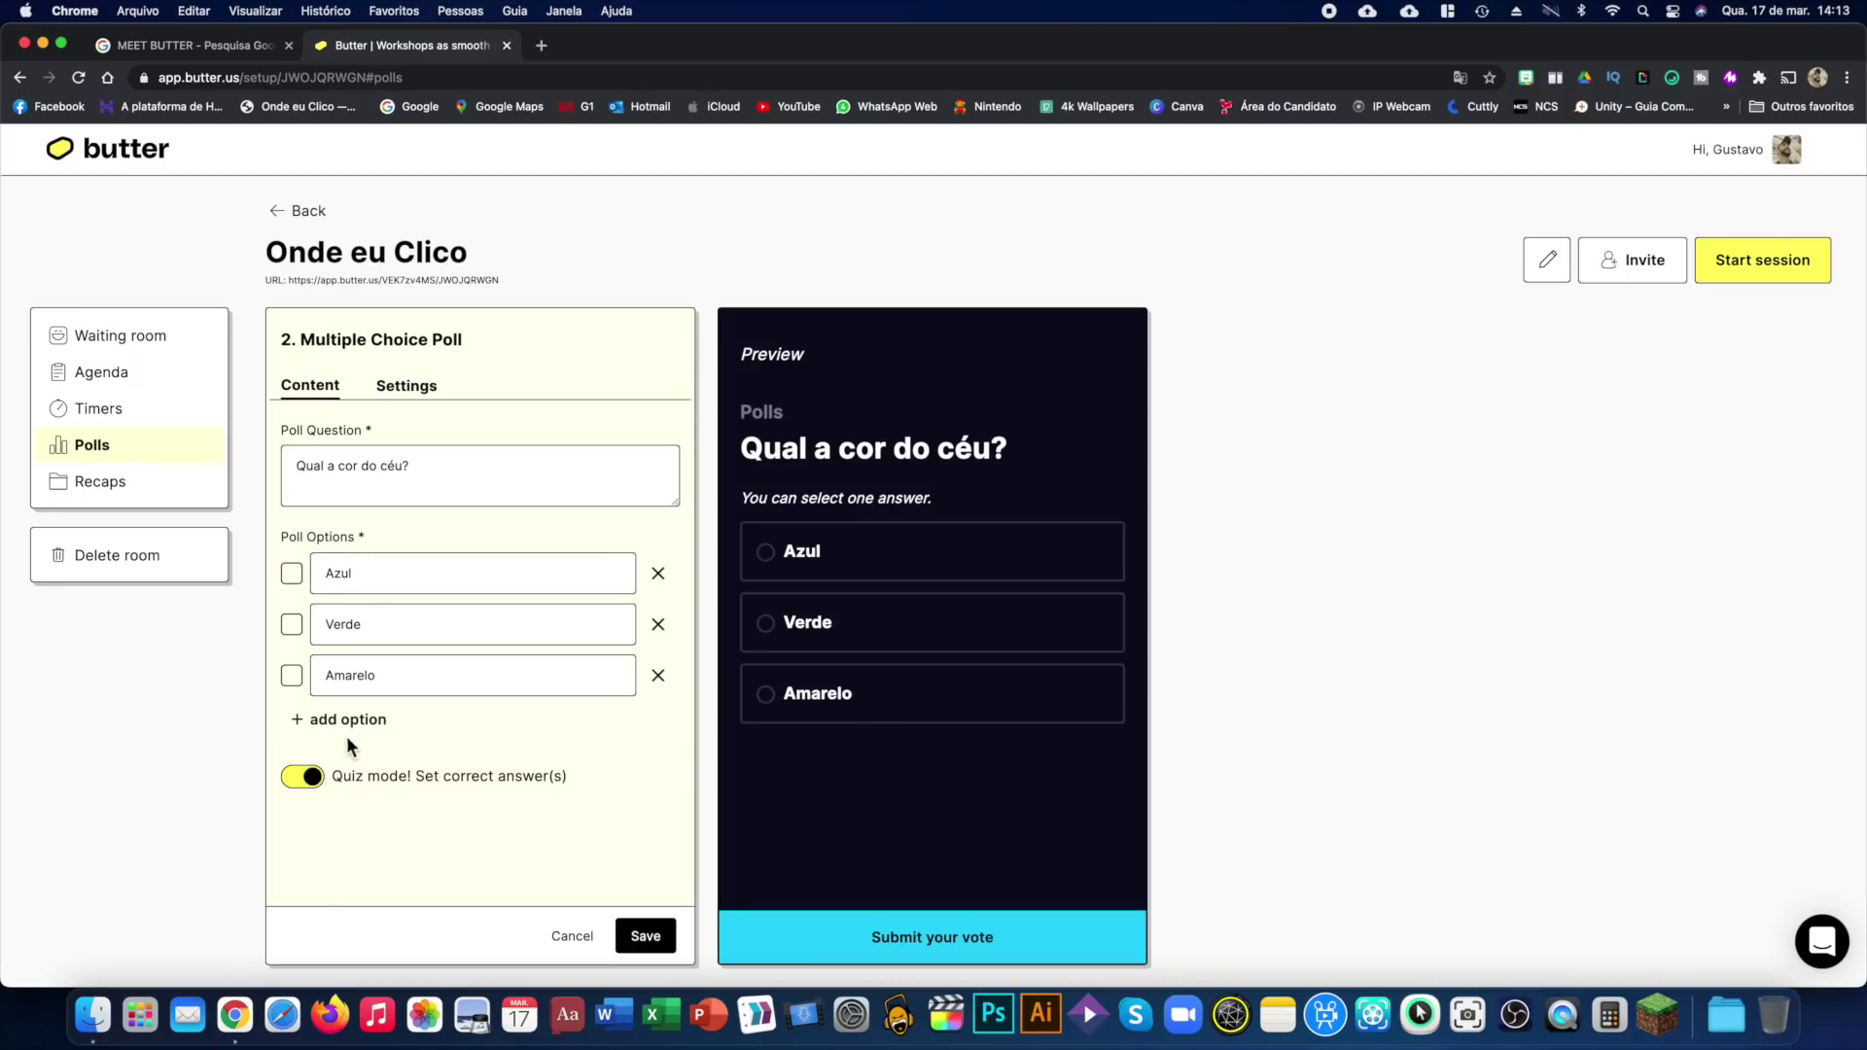
left_click(290, 574)
Step: Keep the multiple choice poll open for 5 minutes, let facilitators answer it, and save it
left_click(420, 391)
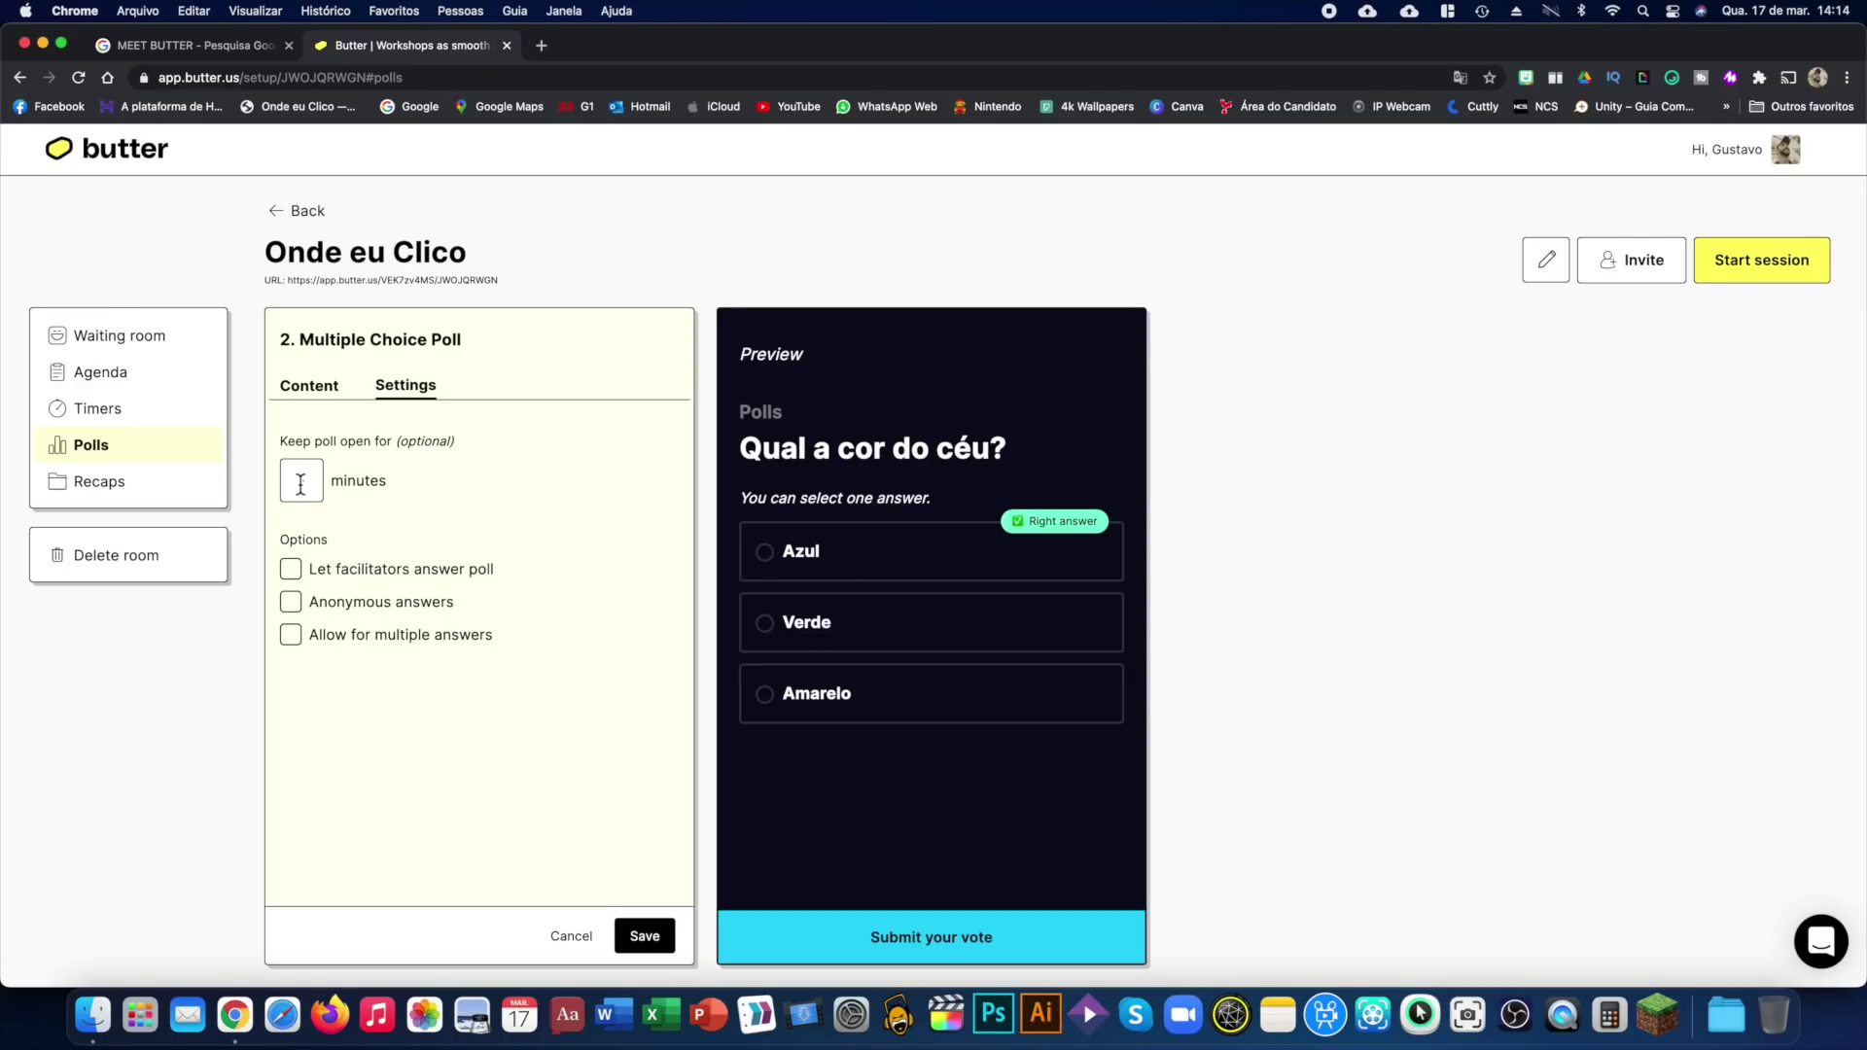
left_click(291, 572)
key("Escape")
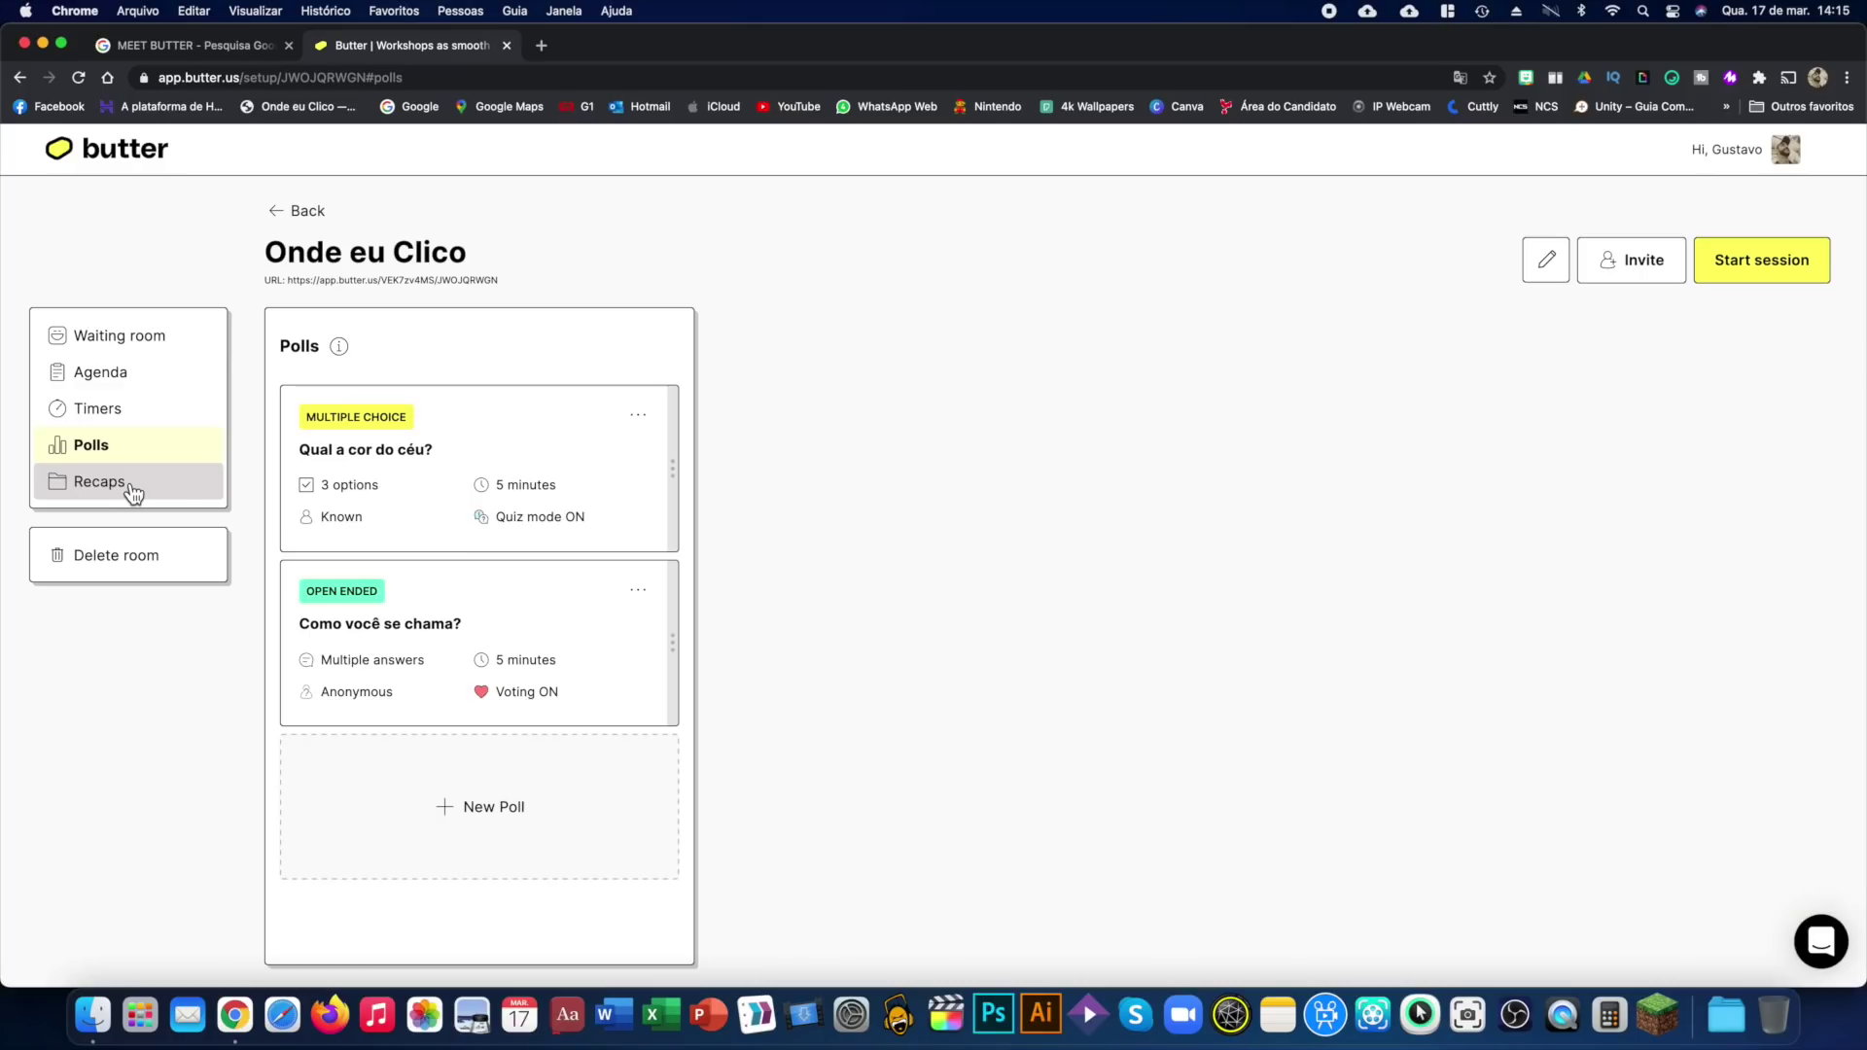
Step: View the room's recaps and its Google Calendar scheduling form, and copy the meeting invite link
left_click(133, 494)
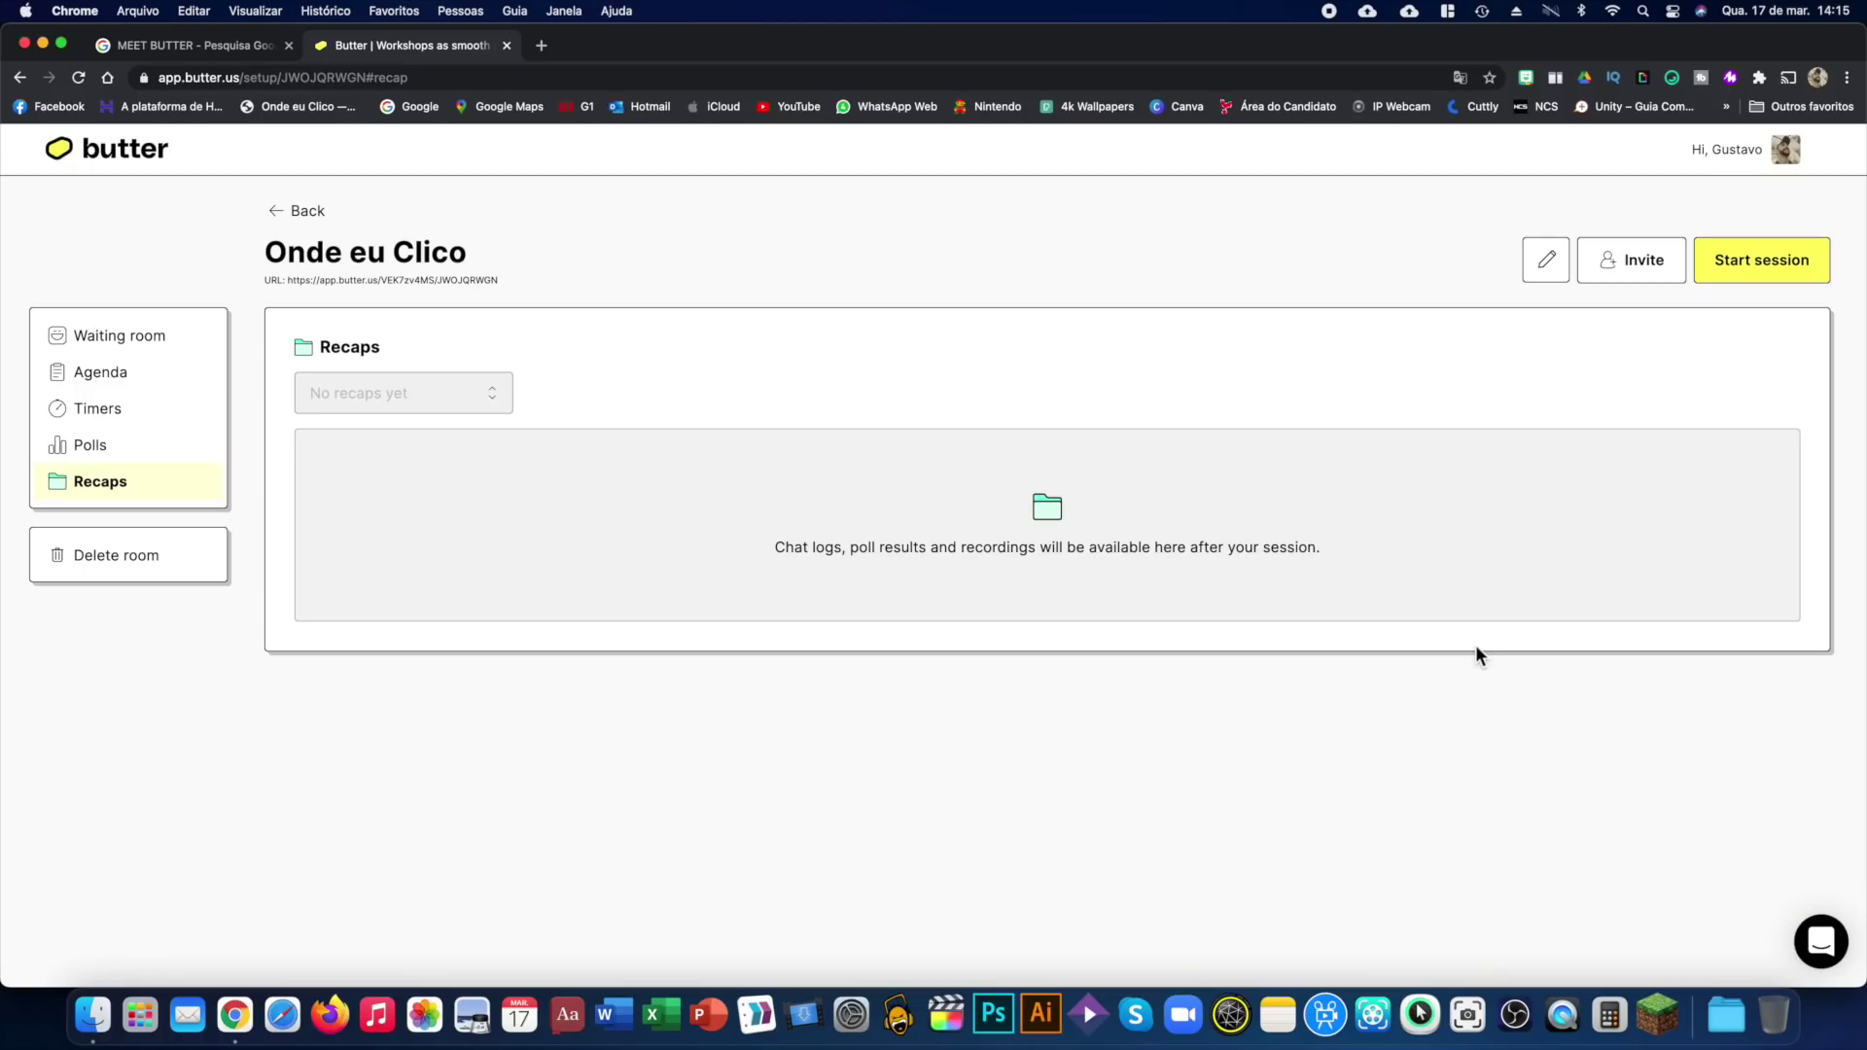
left_click(1653, 269)
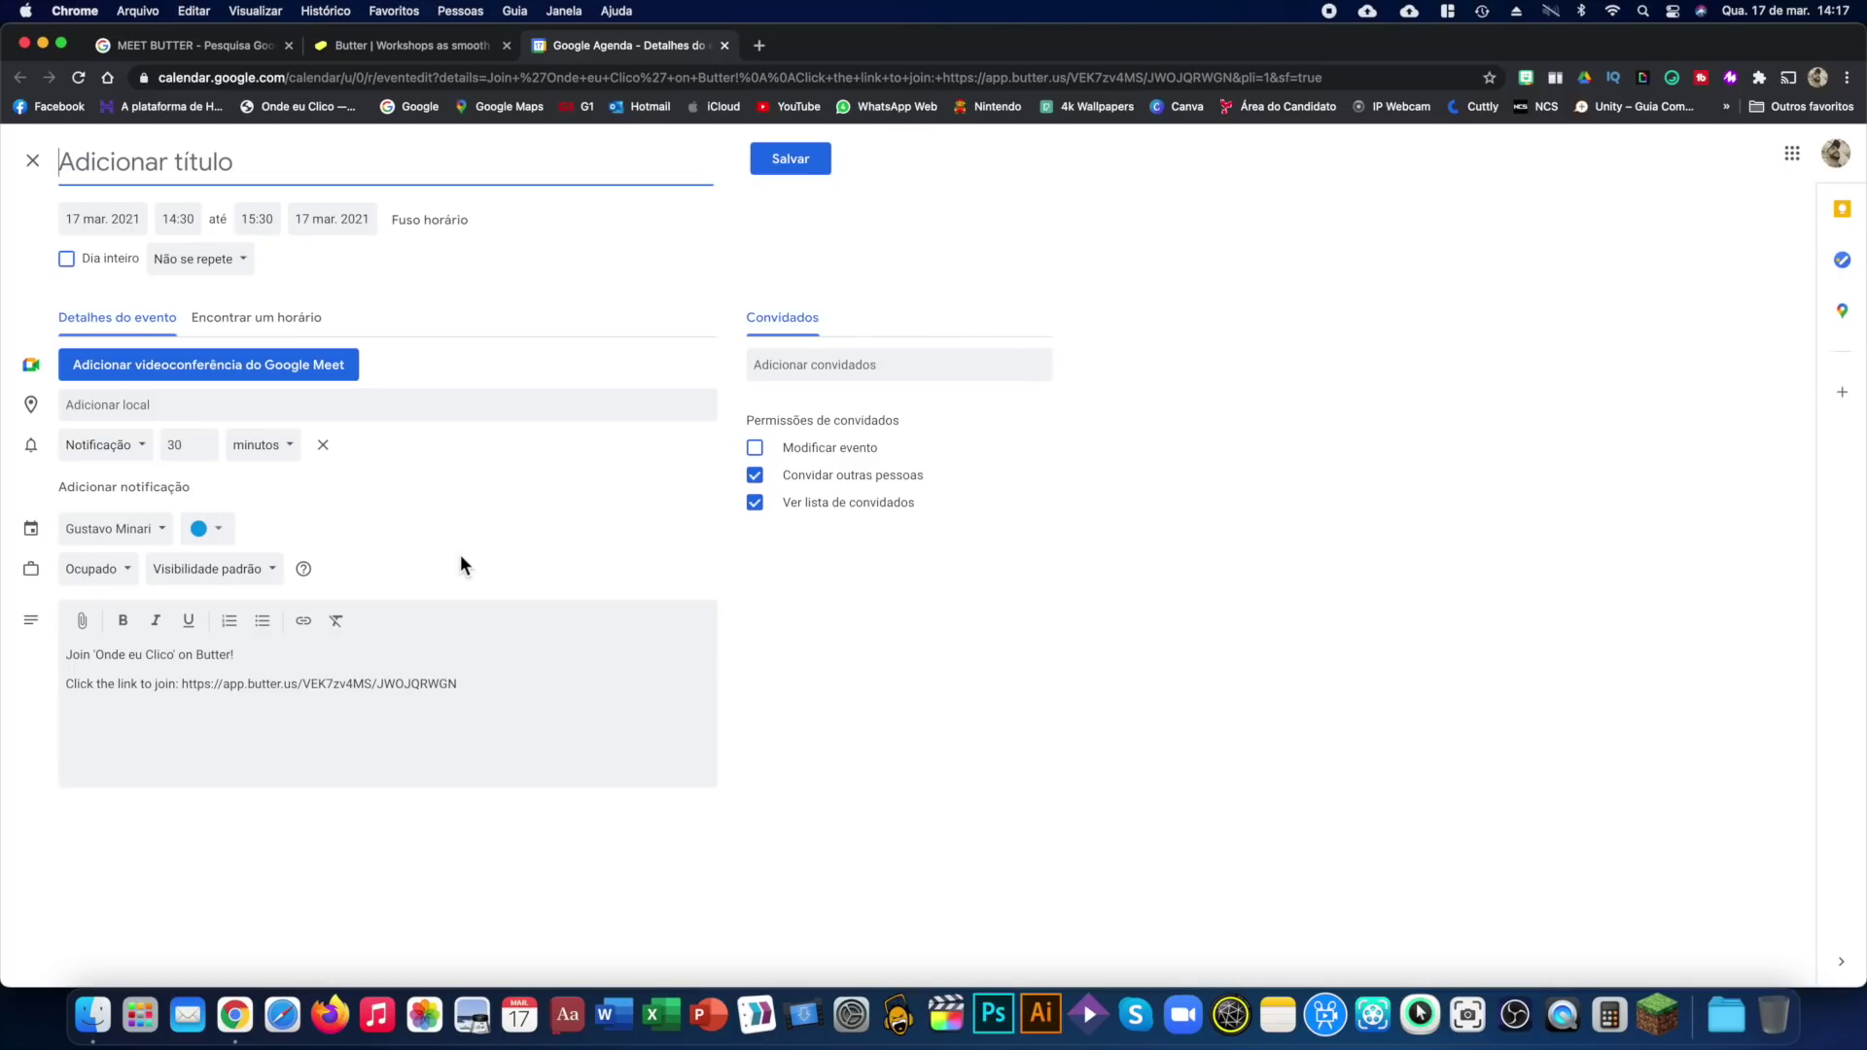
key("super+w")
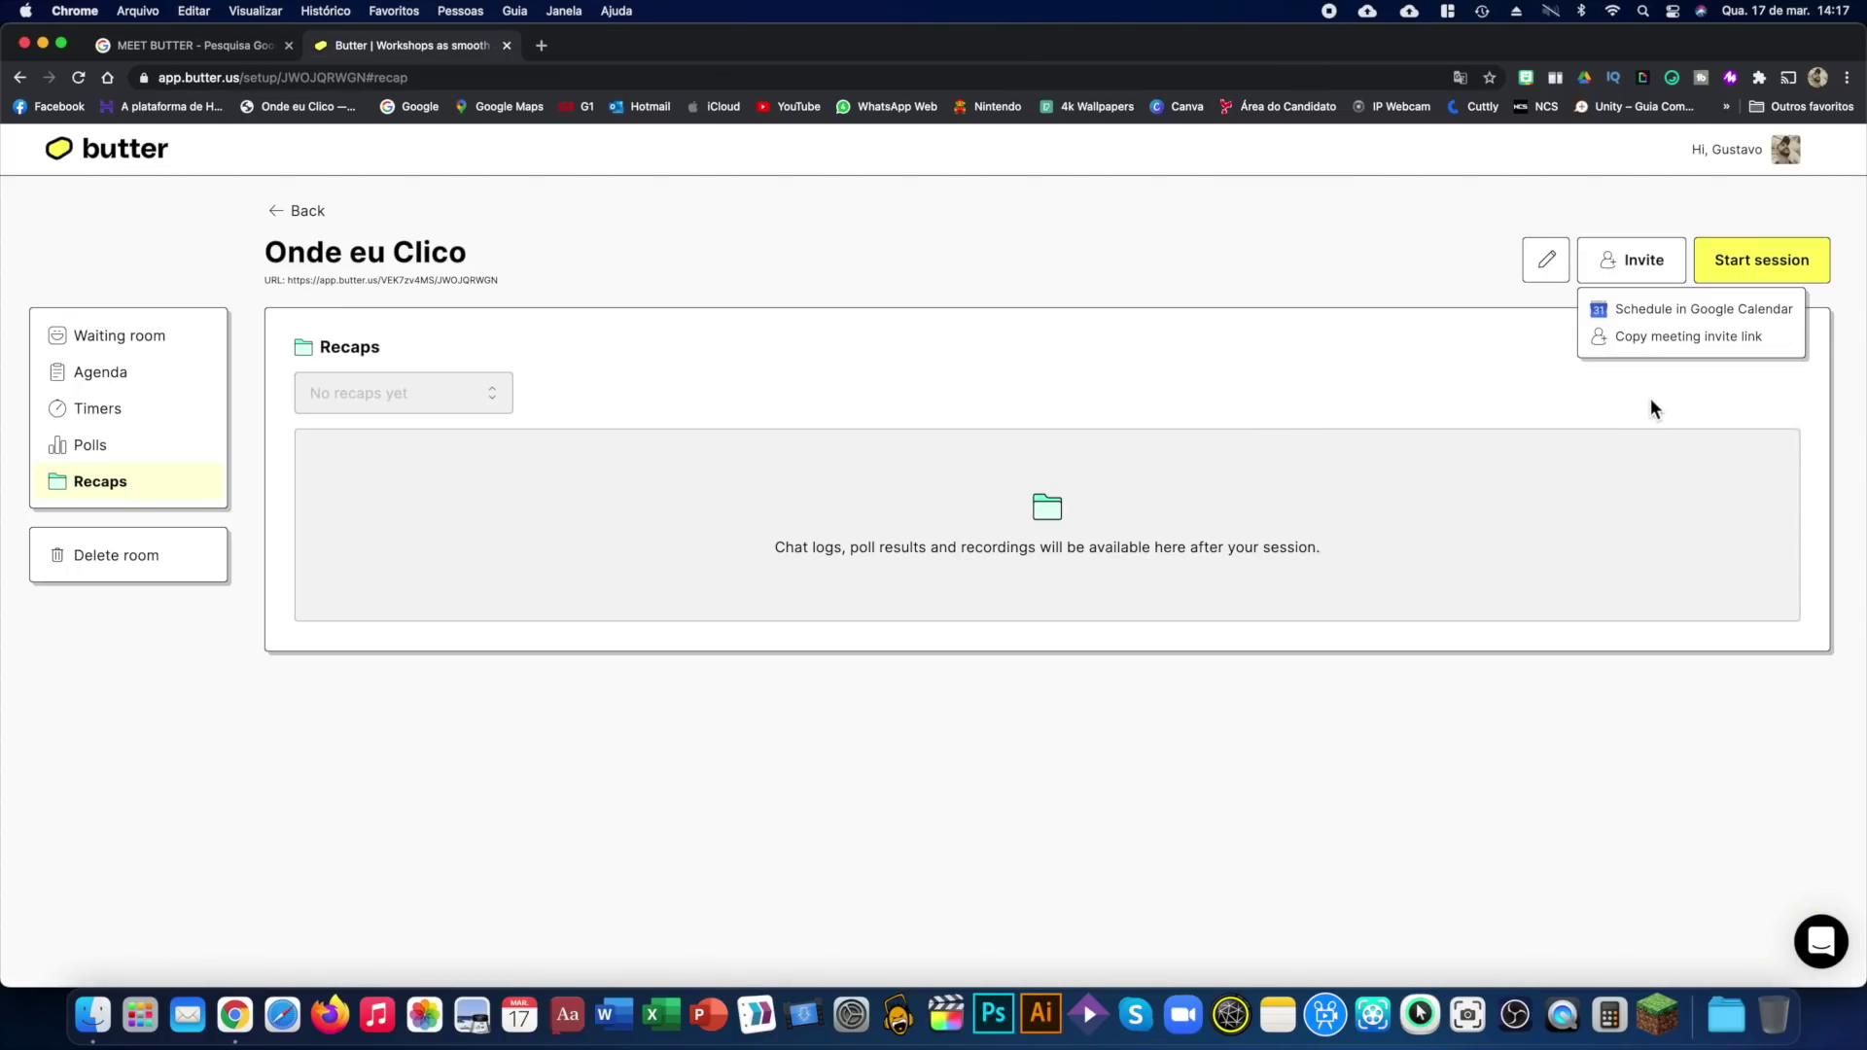
left_click(1672, 340)
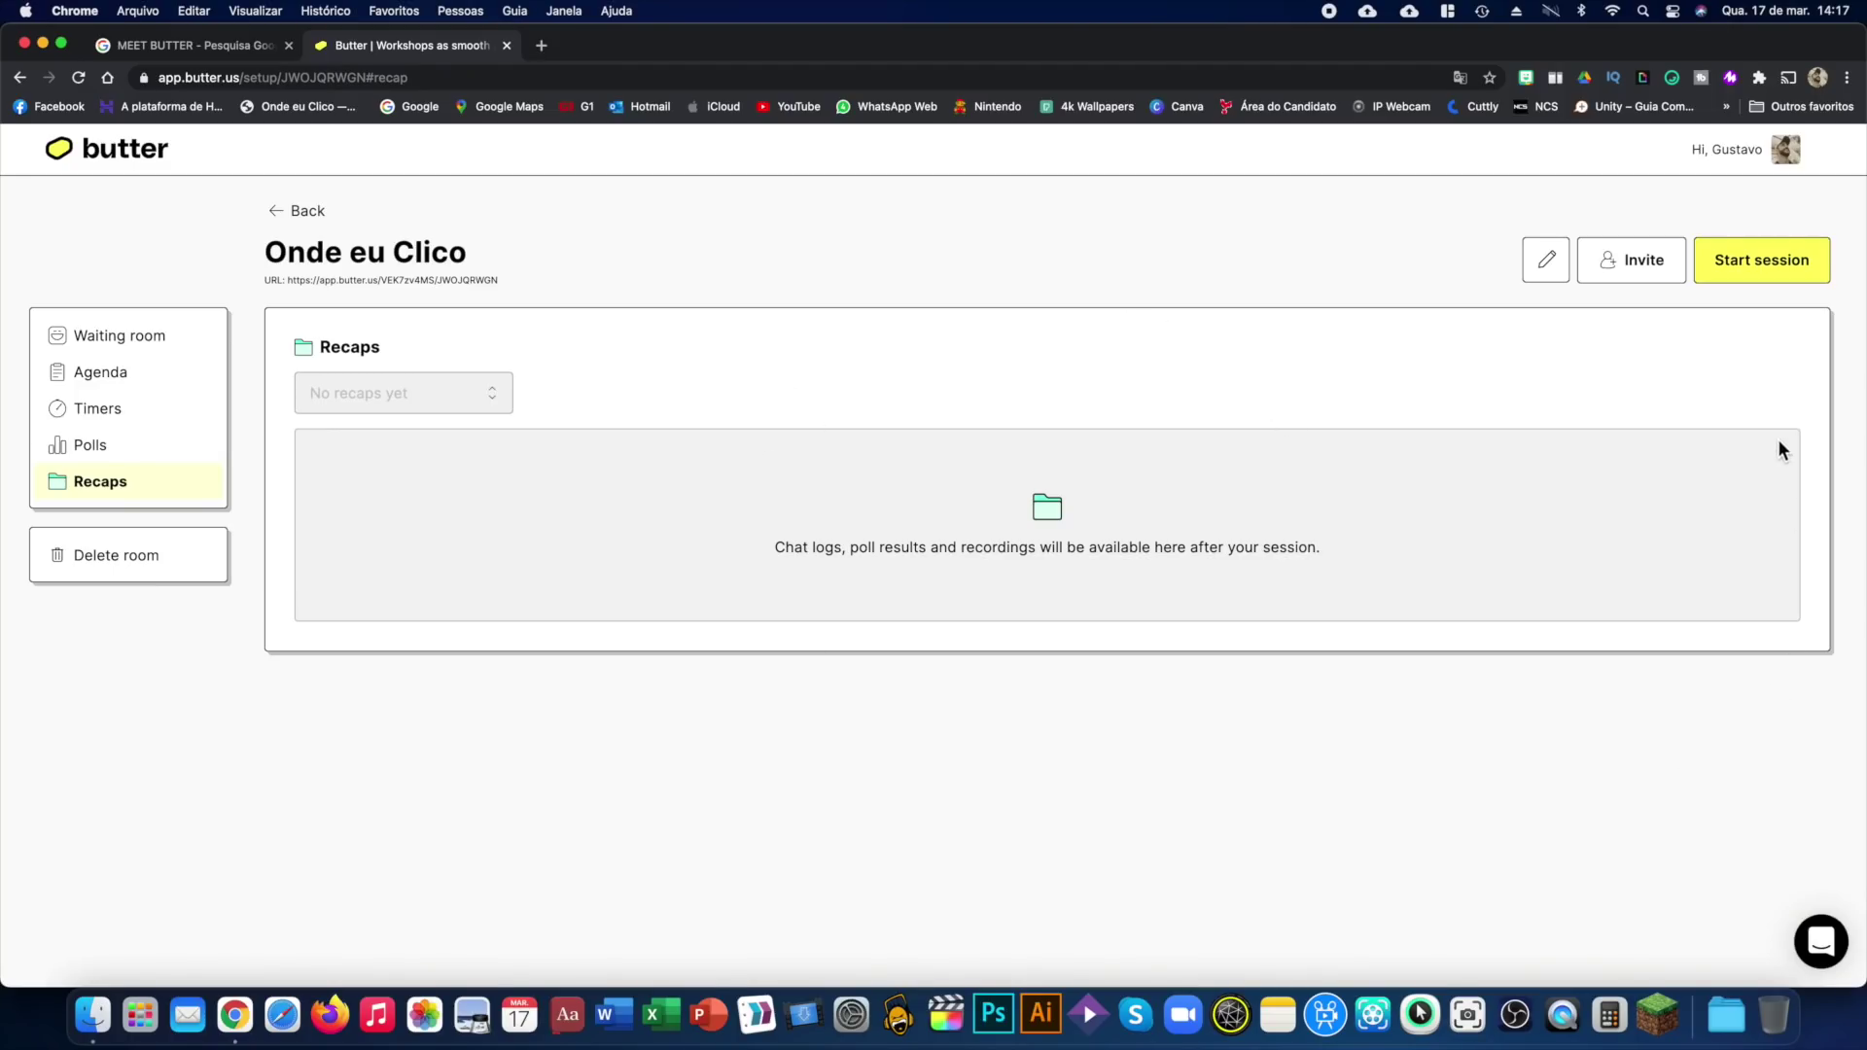
Step: Start the session, review the available microphones, preview the camera, and join with the default microphone selected and video off
left_click(1779, 277)
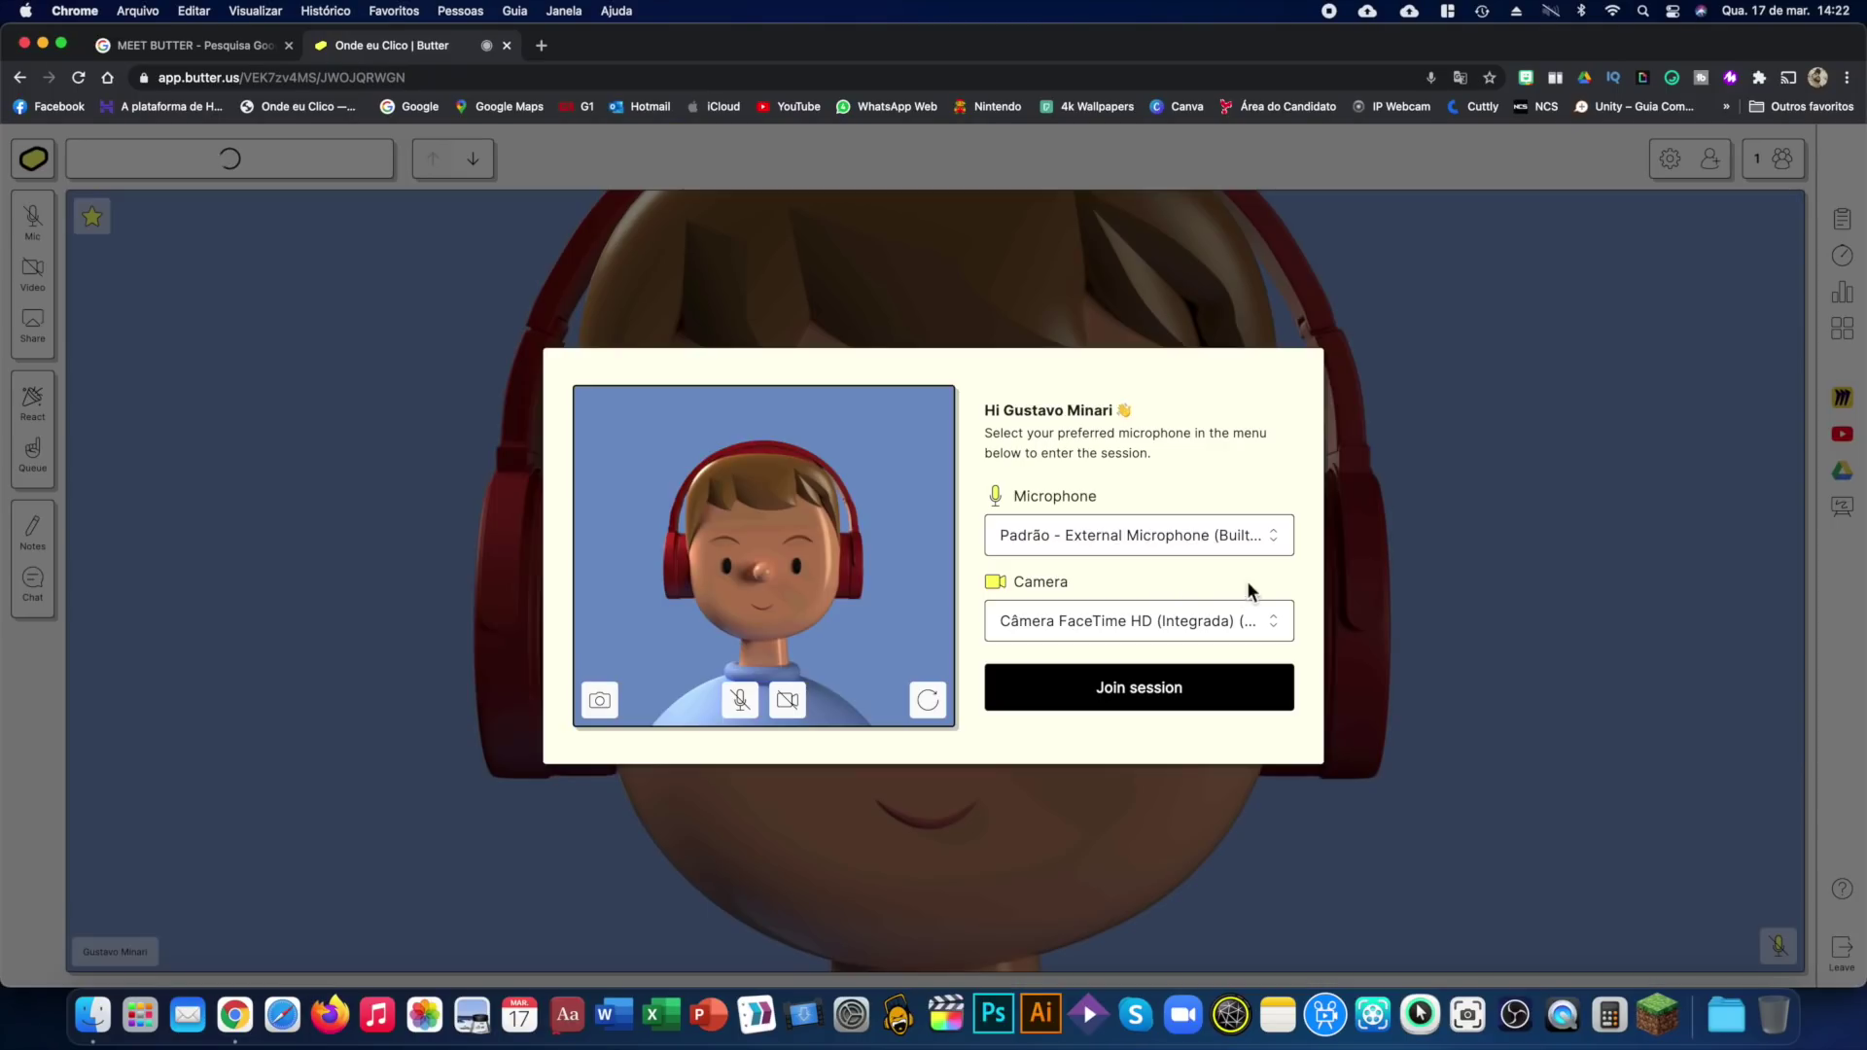
left_click(1277, 541)
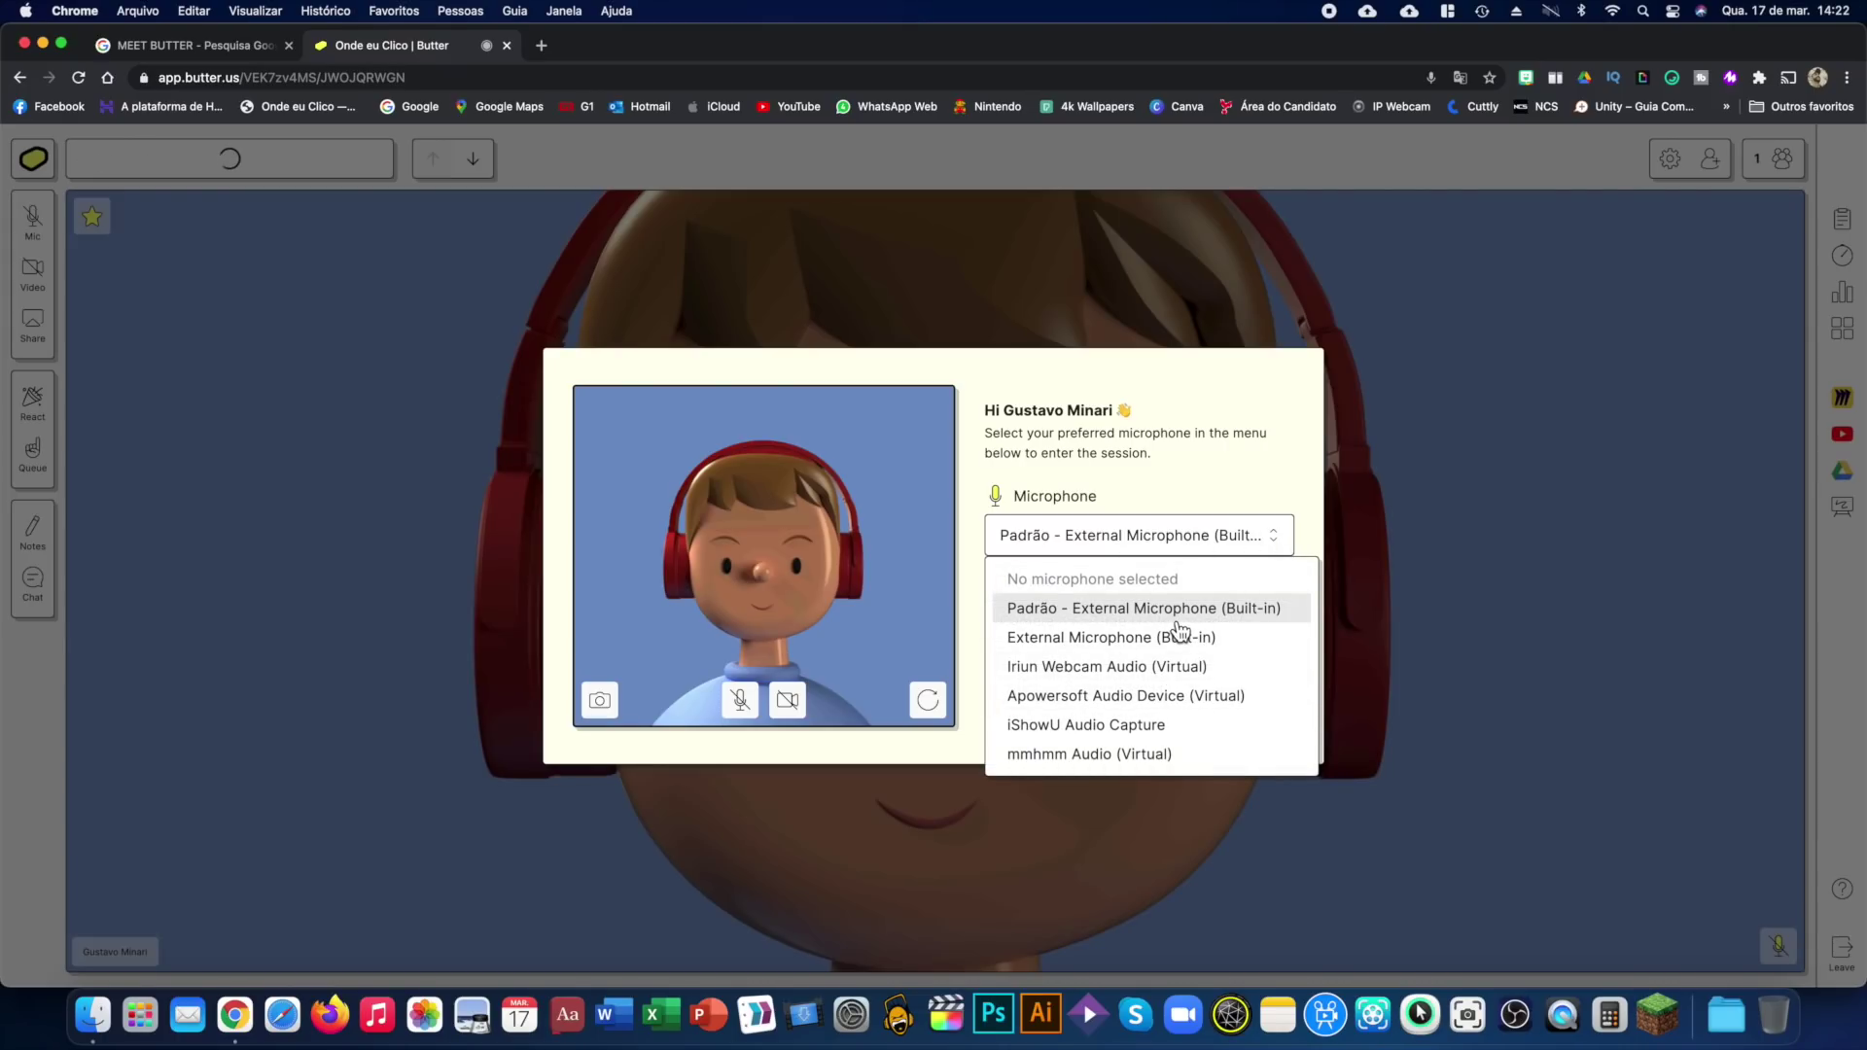
left_click(1215, 481)
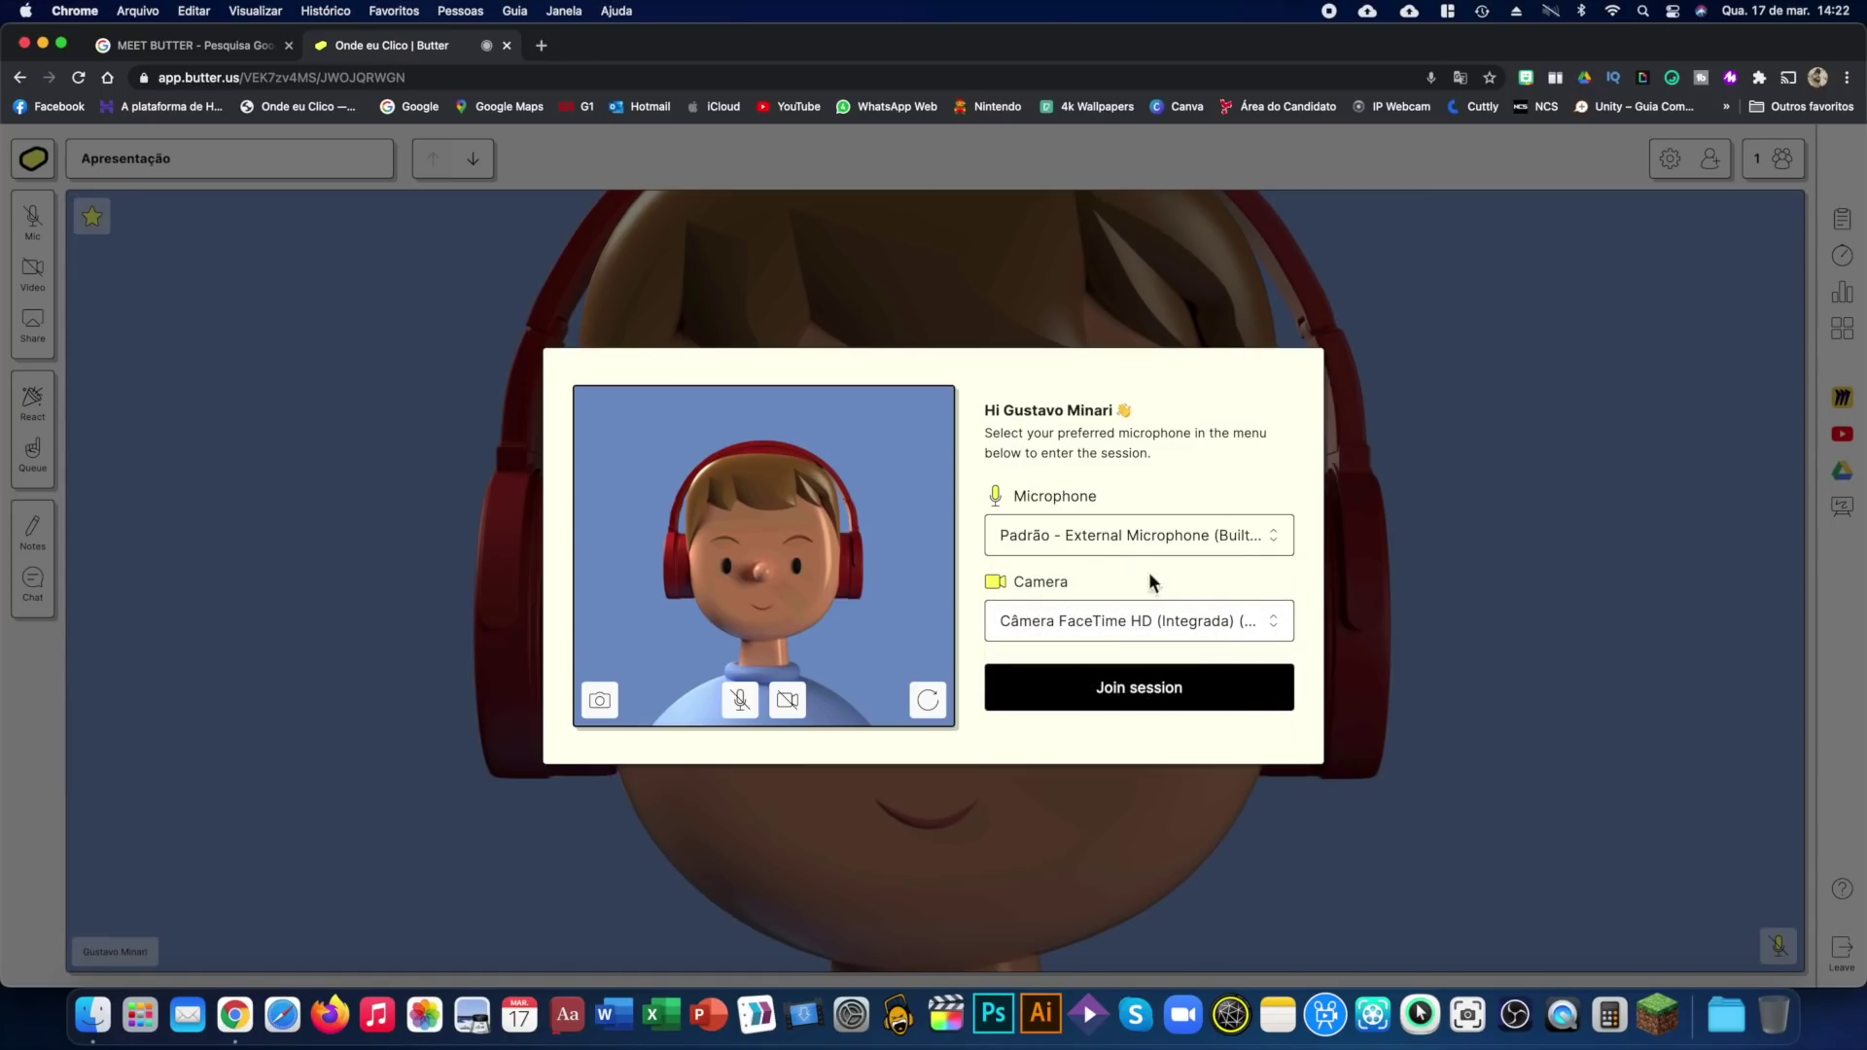
left_click(789, 708)
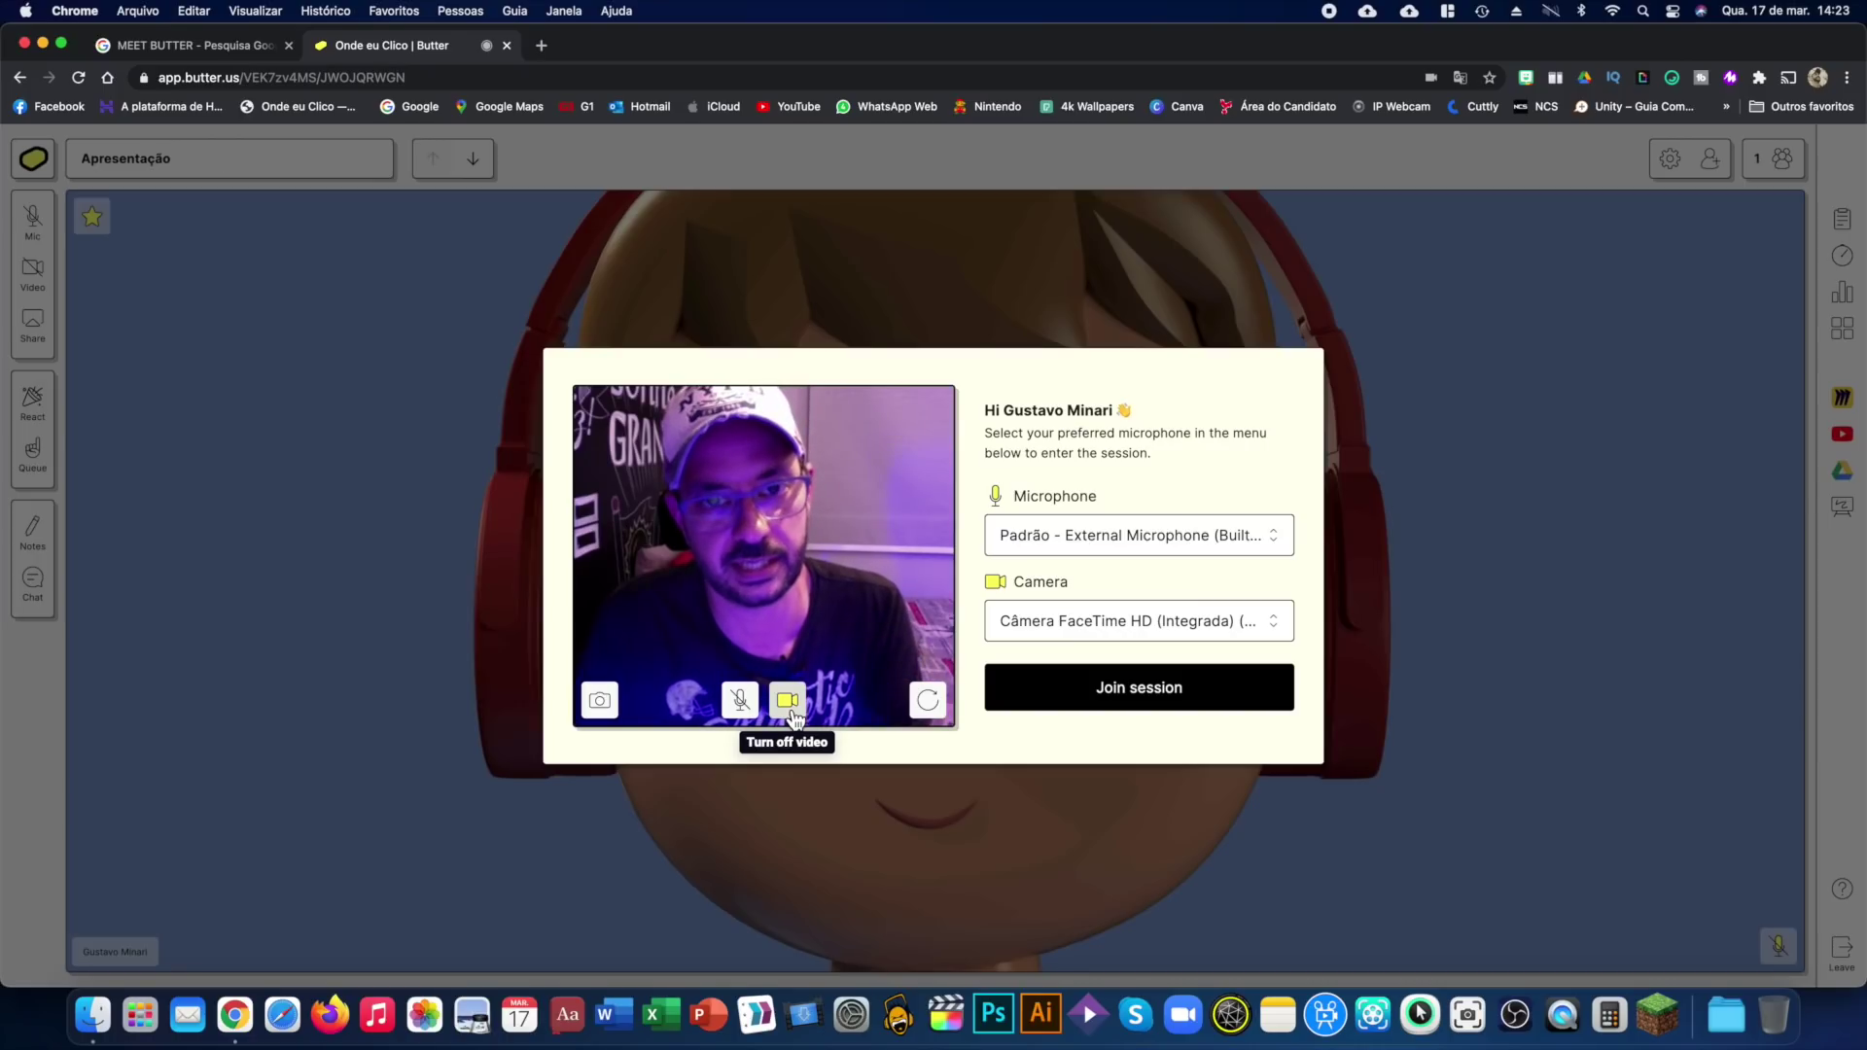
left_click(791, 712)
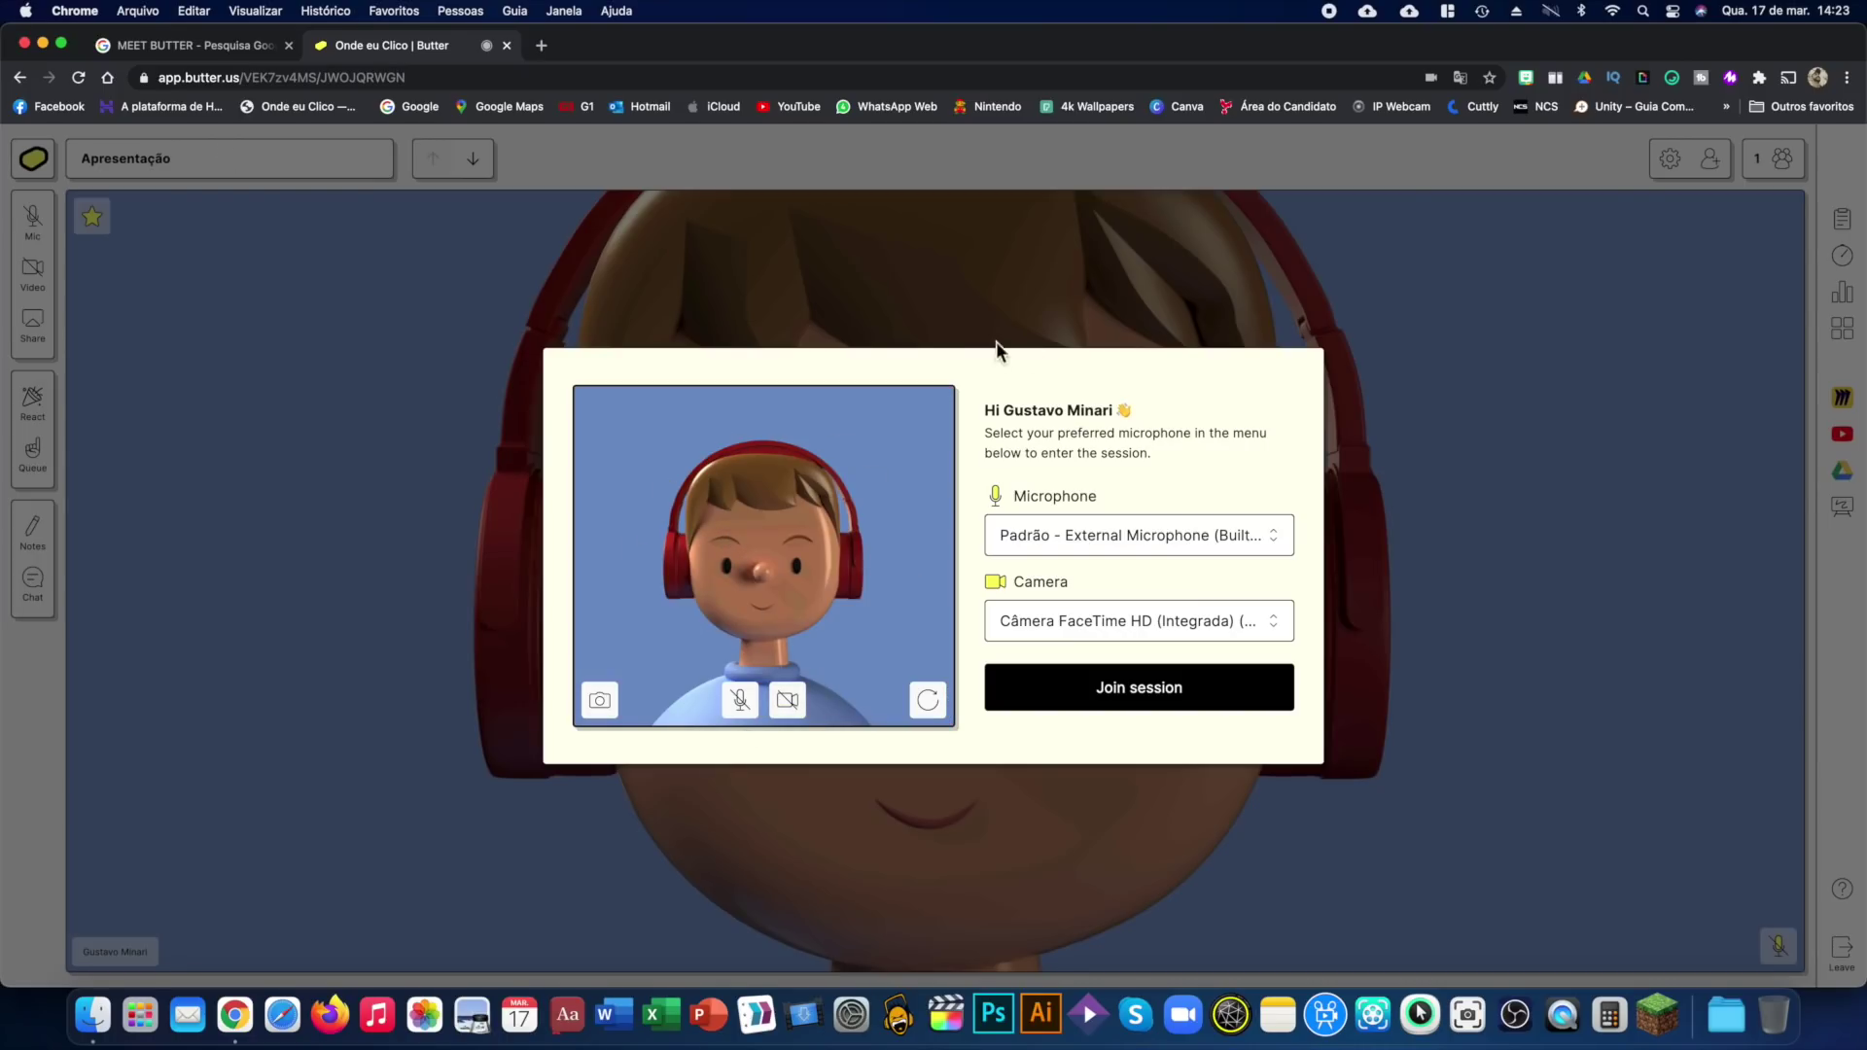
left_click(1158, 698)
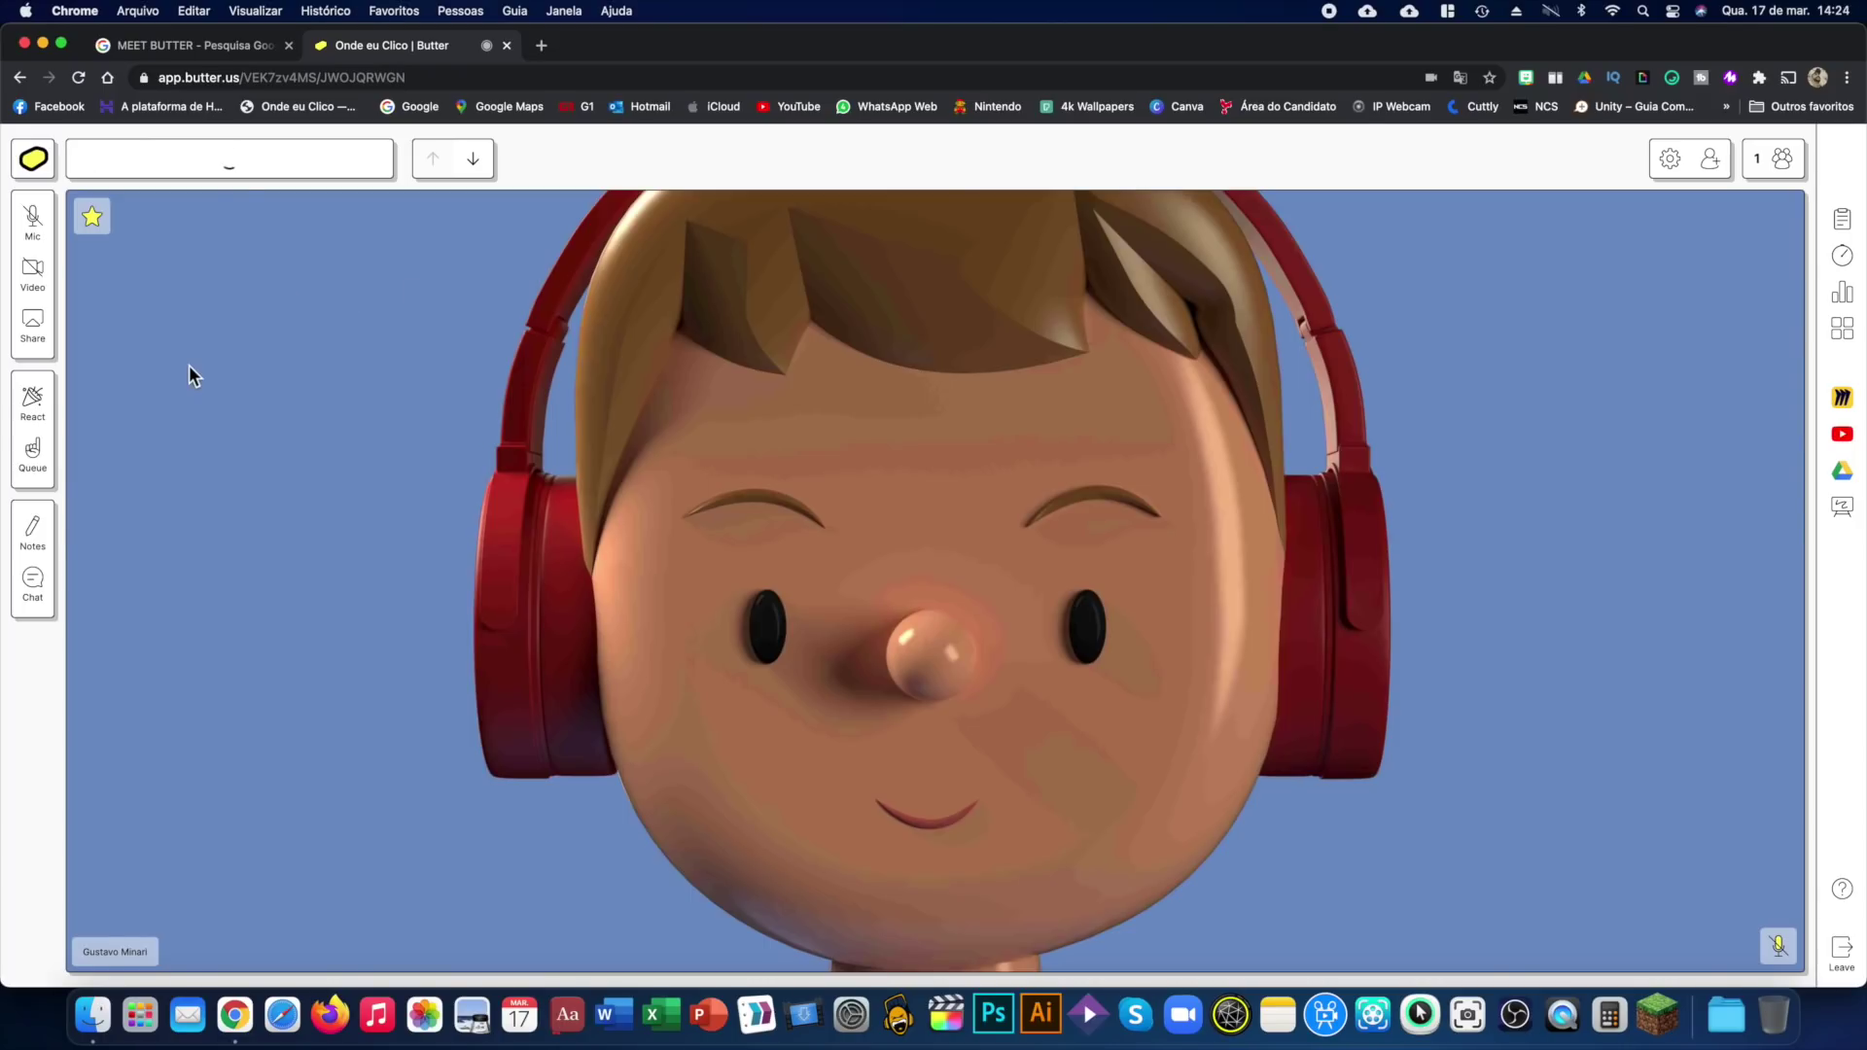
Step: Examine the current agenda item and the full agenda with Apresentação, Começo da aula and Avaliação inside the session
left_click(226, 160)
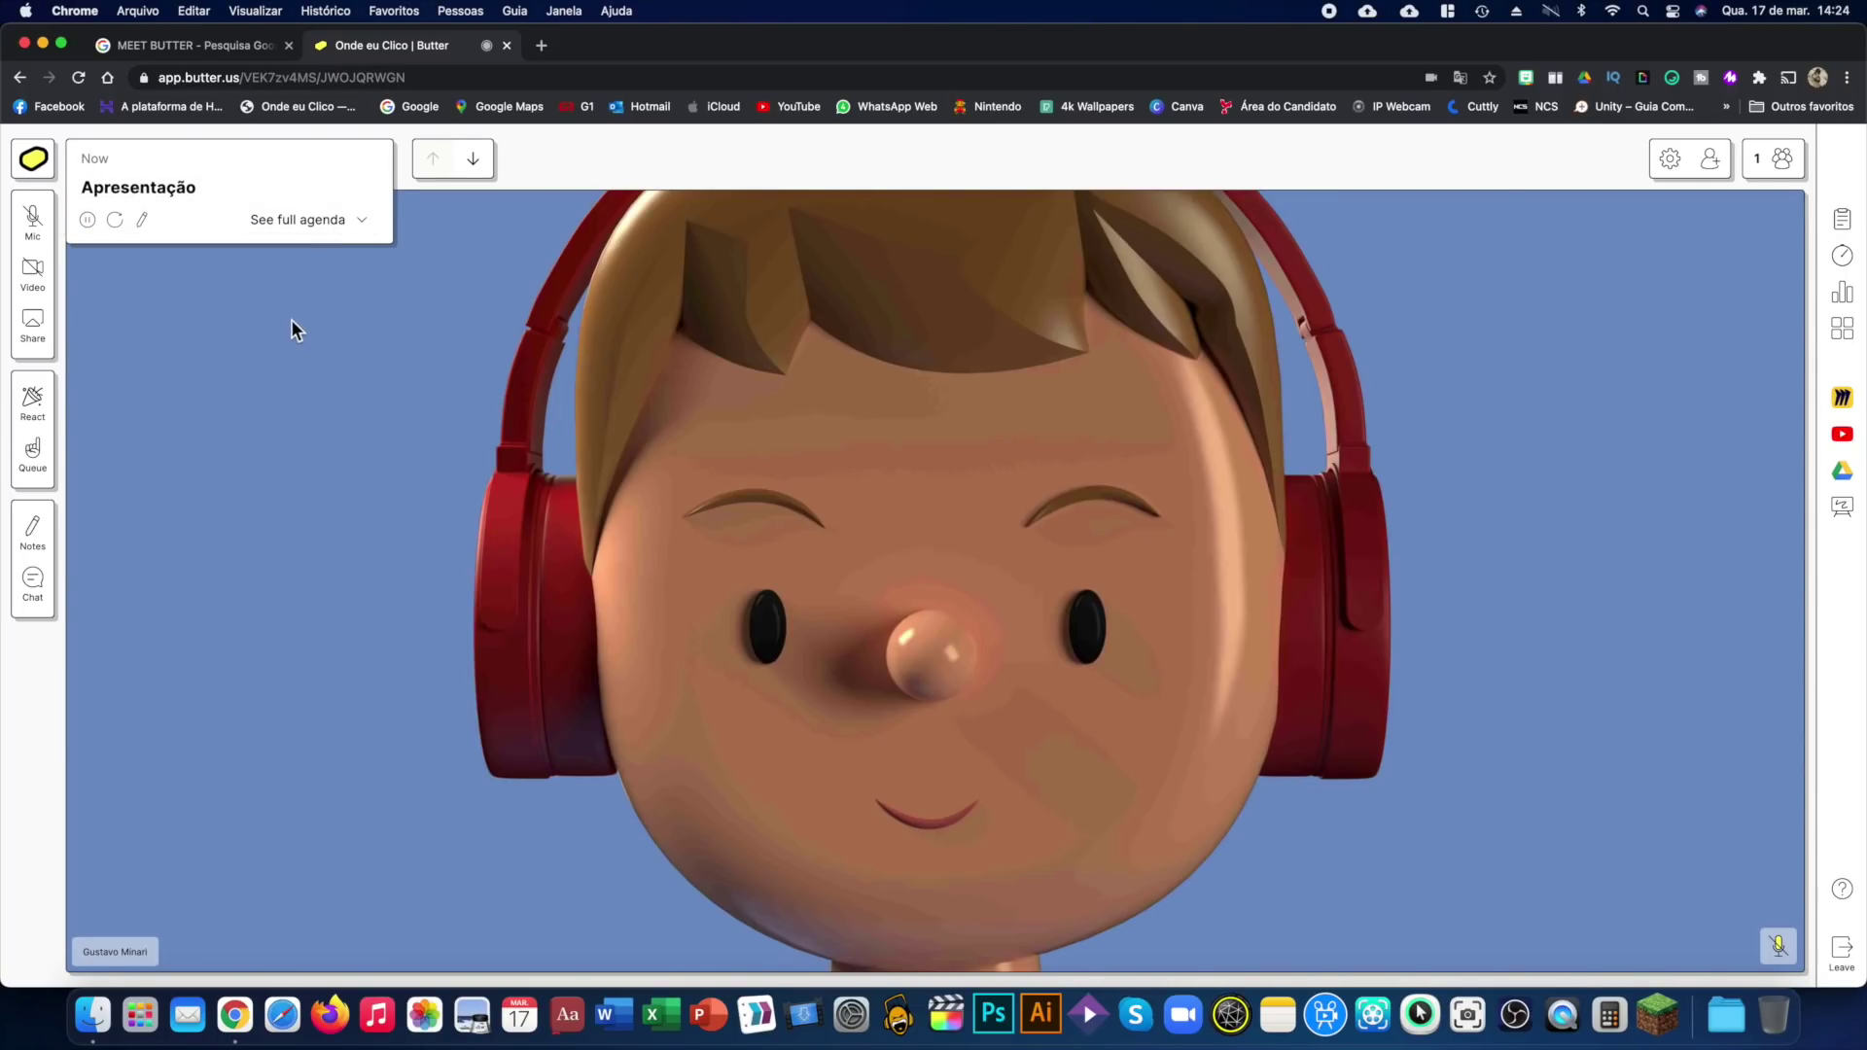
left_click(340, 223)
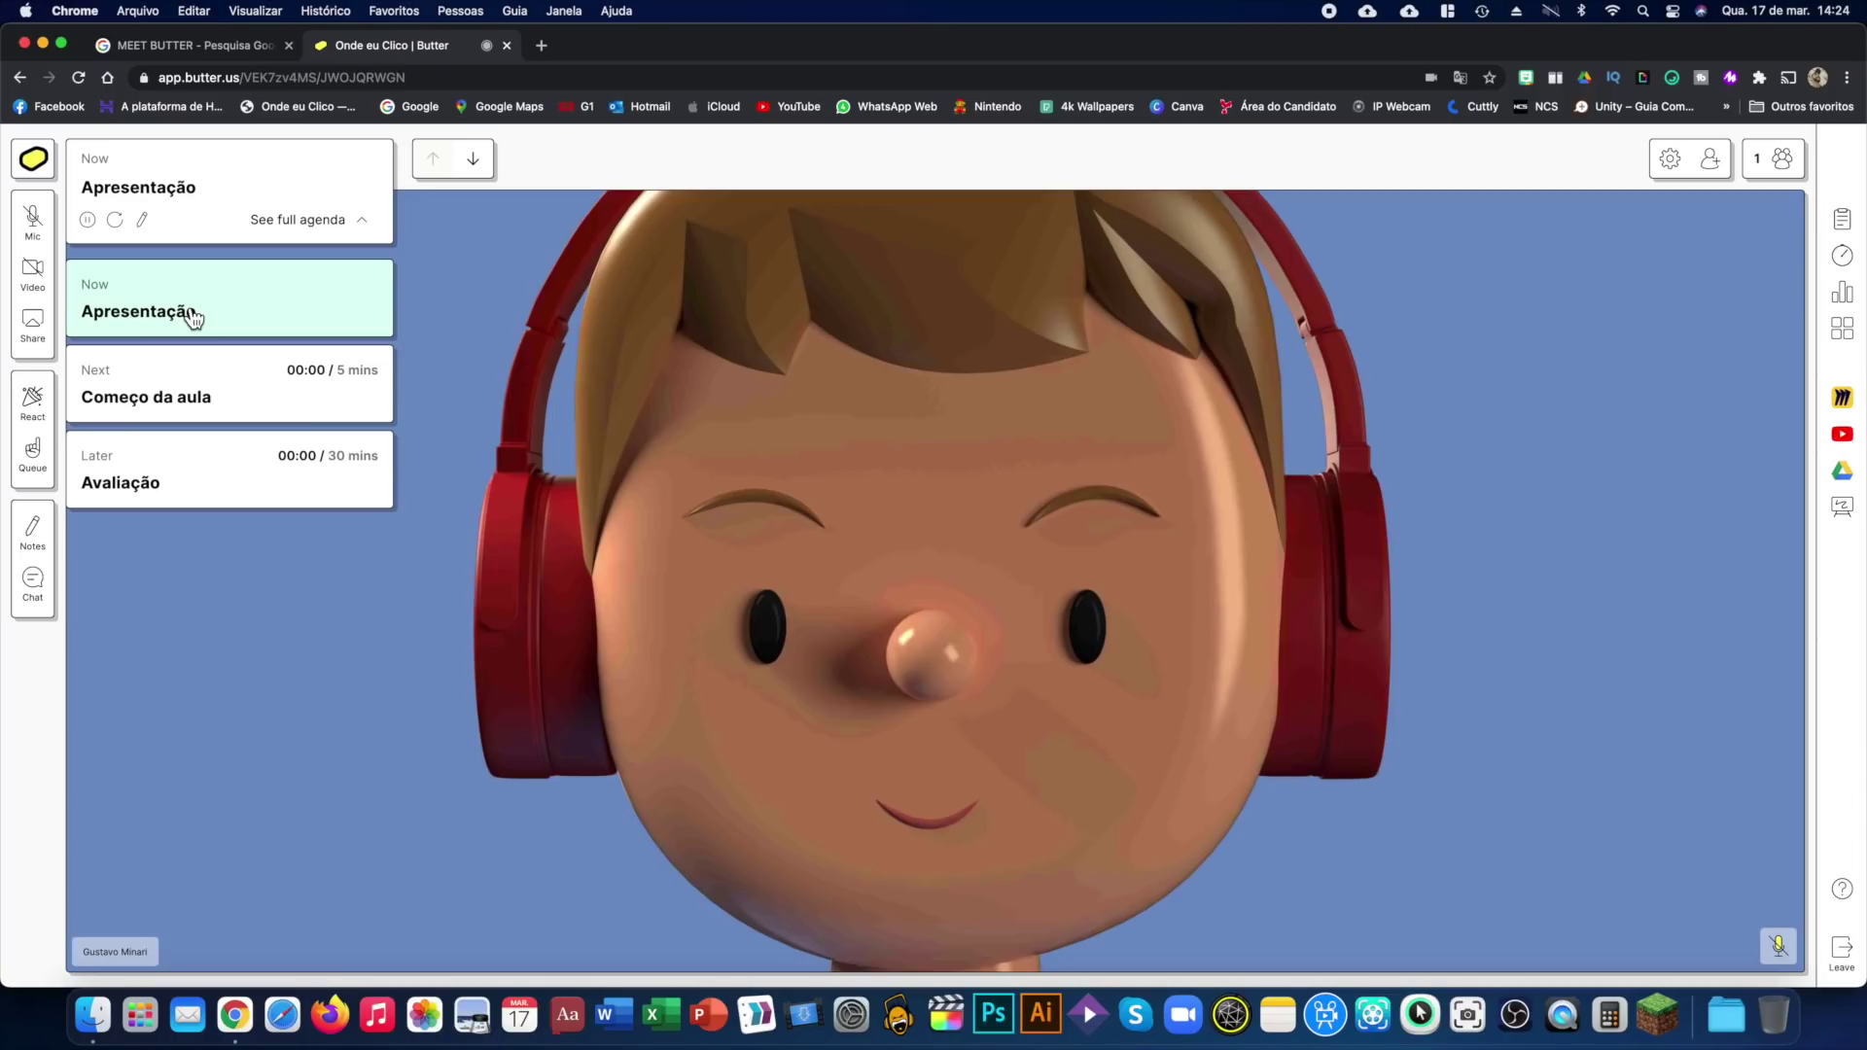
left_click(192, 316)
left_click(177, 415)
left_click(179, 421)
left_click(250, 332)
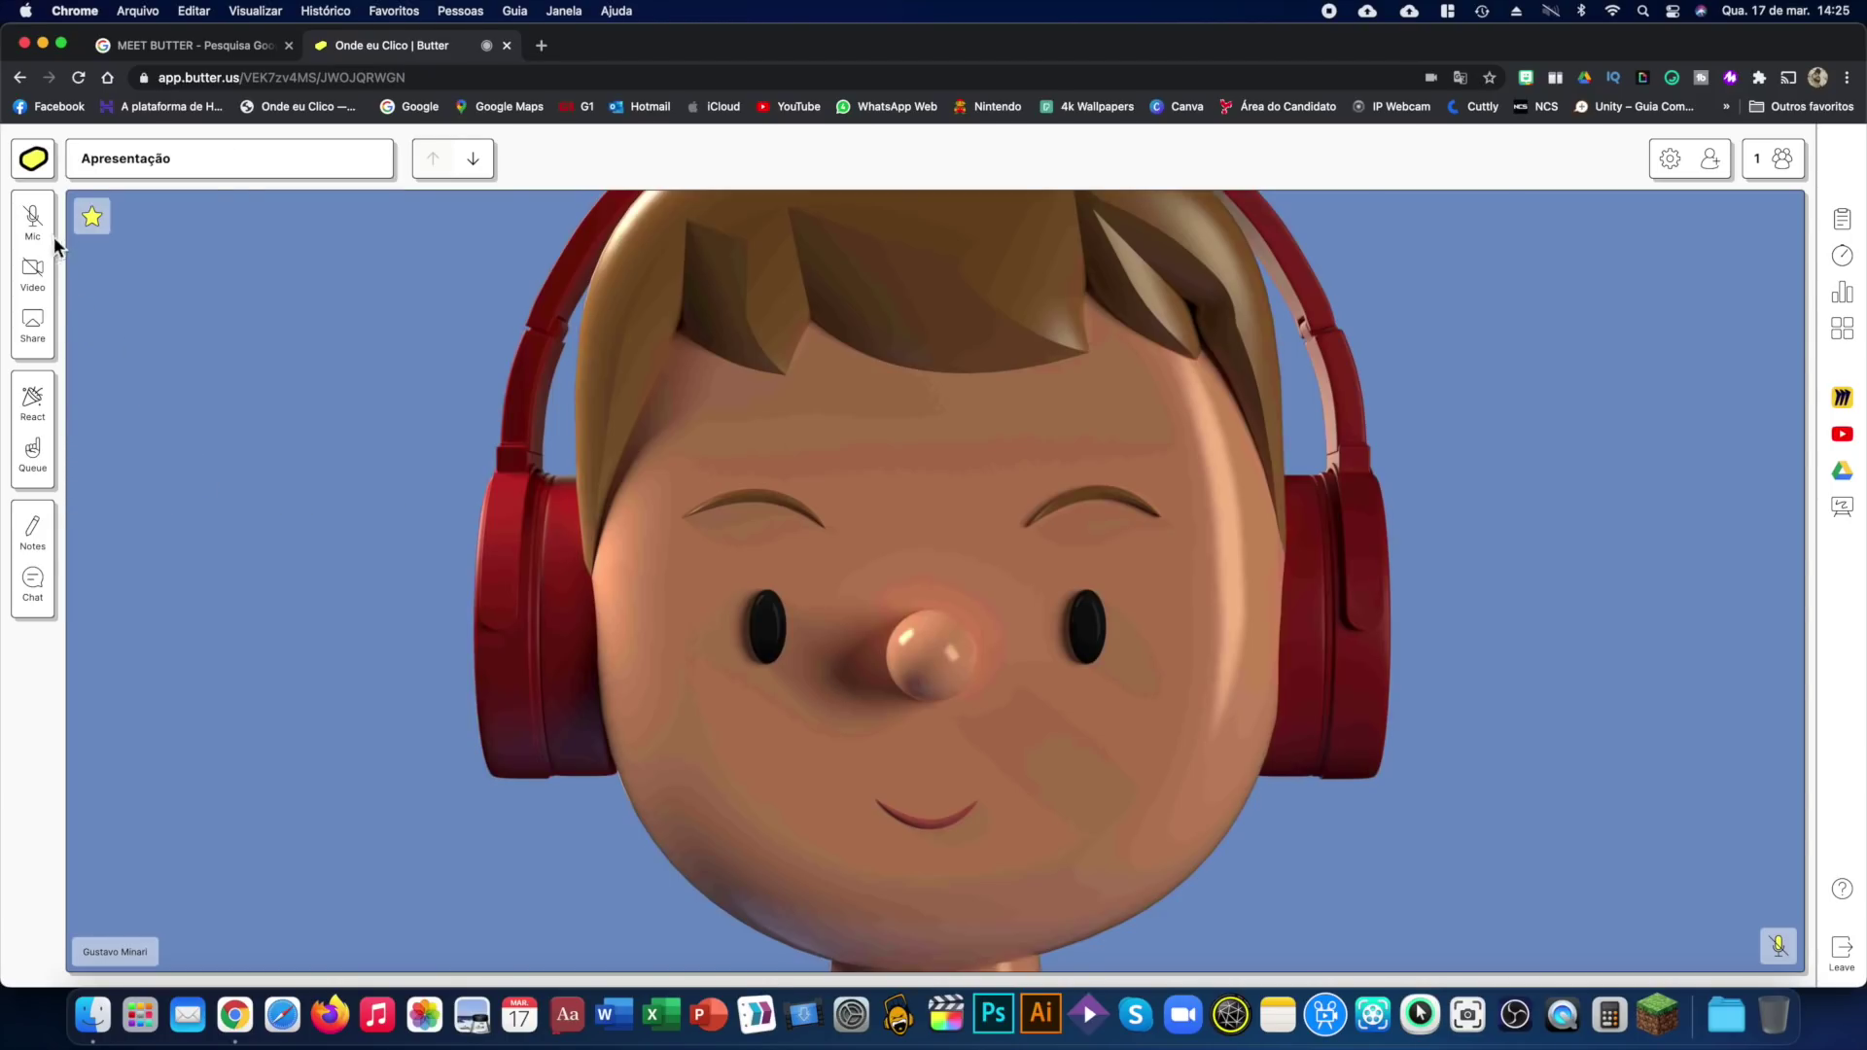
left_click(88, 173)
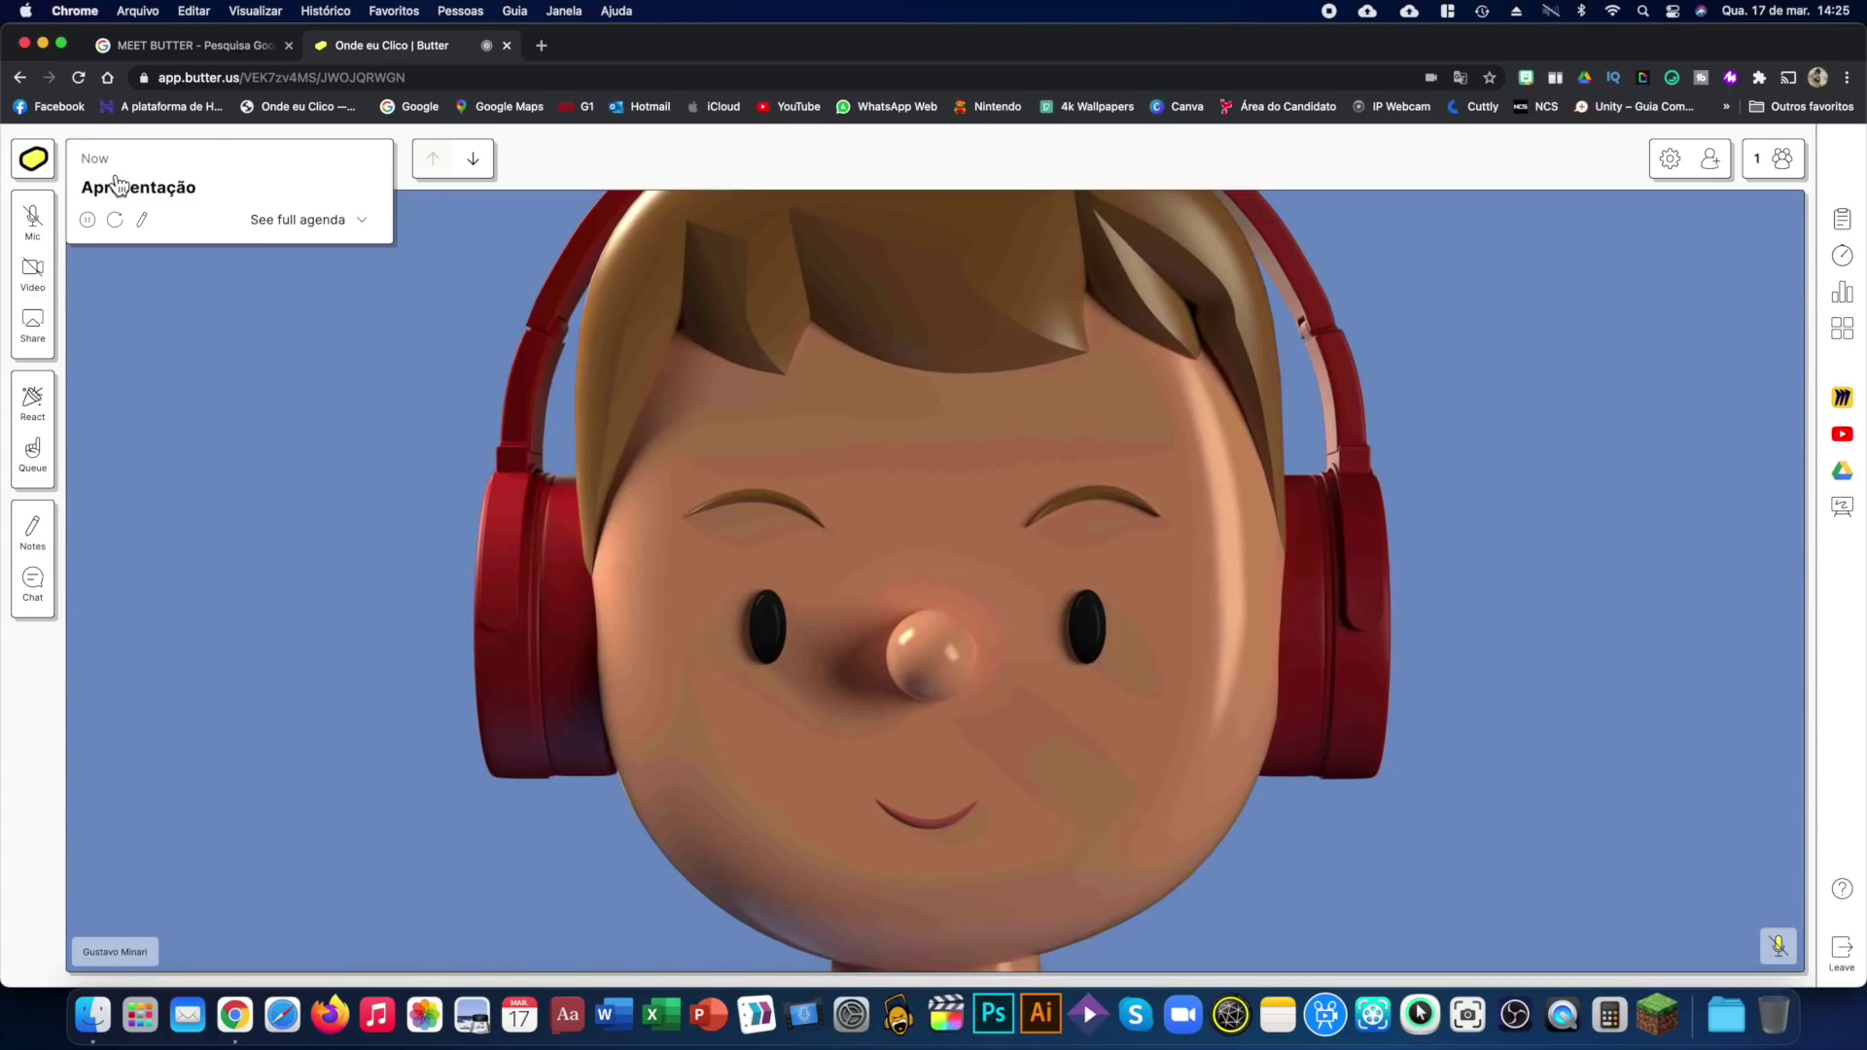
left_click(116, 180)
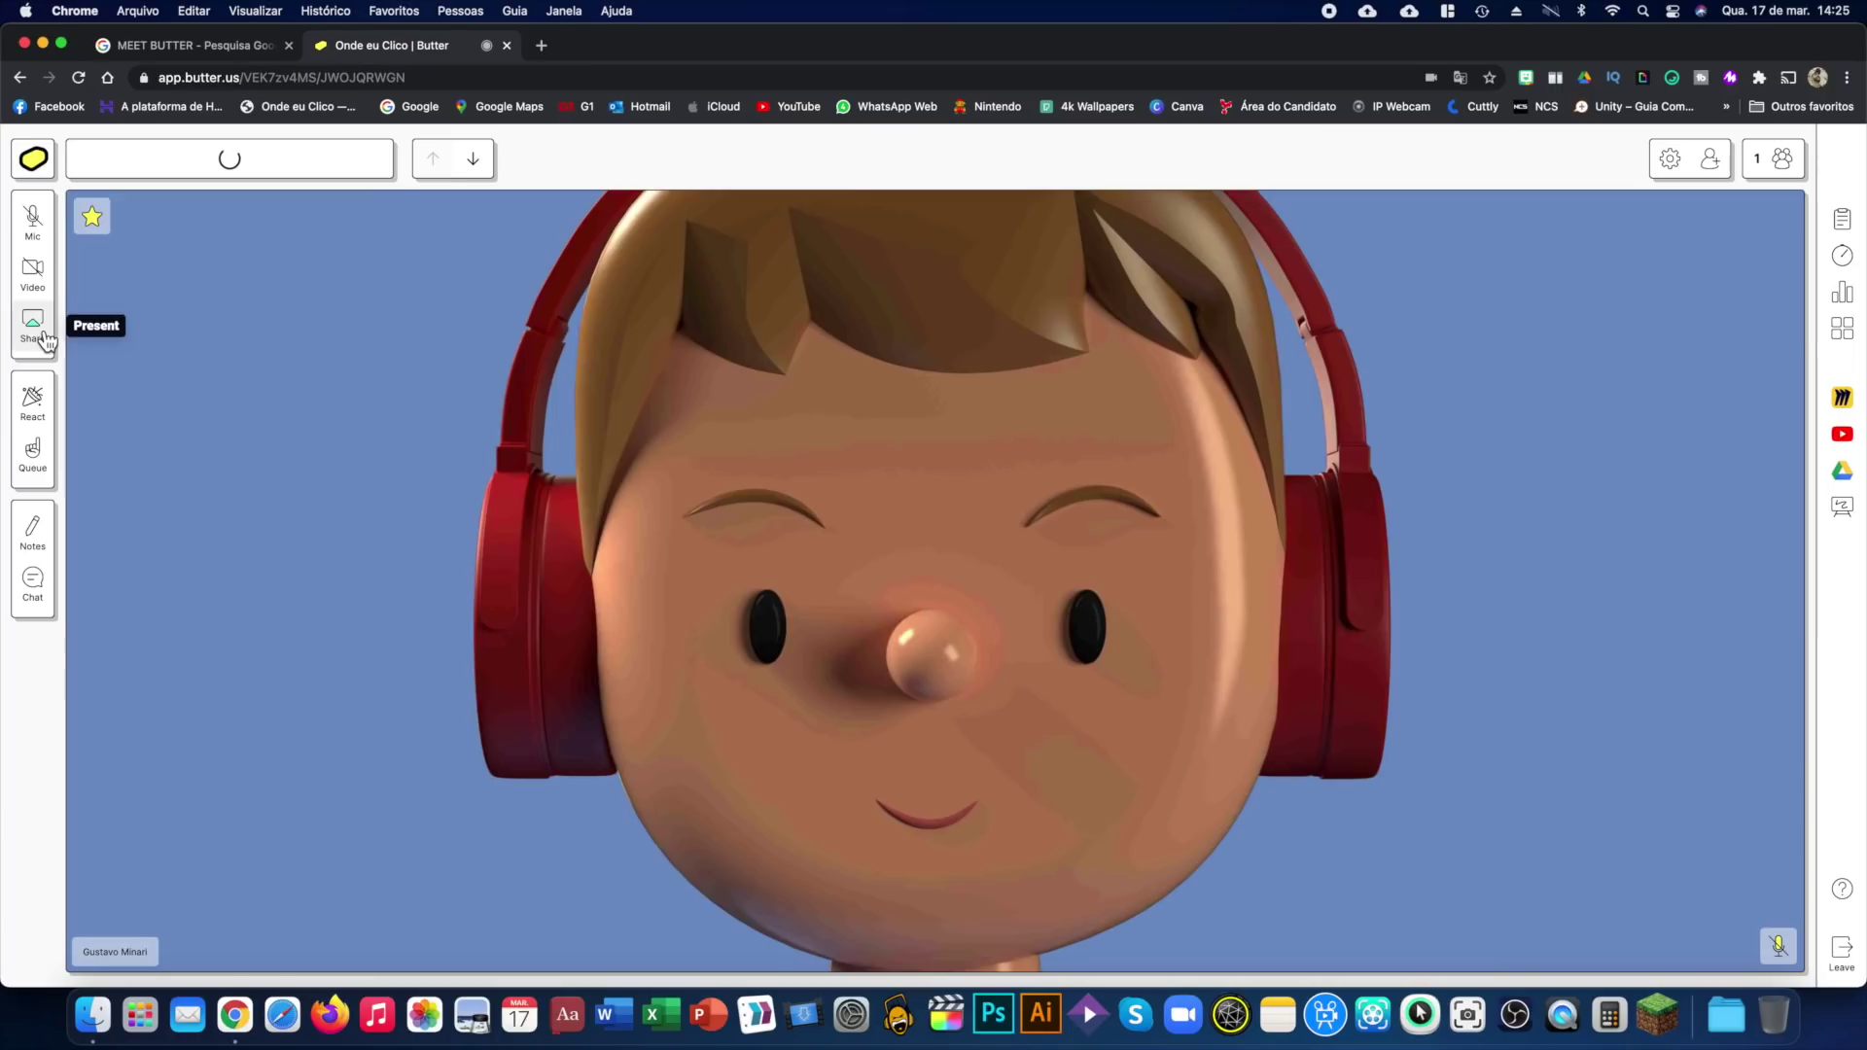
Step: Send the reactions "I agree", "Hahahaha" and "Excellent!" in the session
left_click(49, 413)
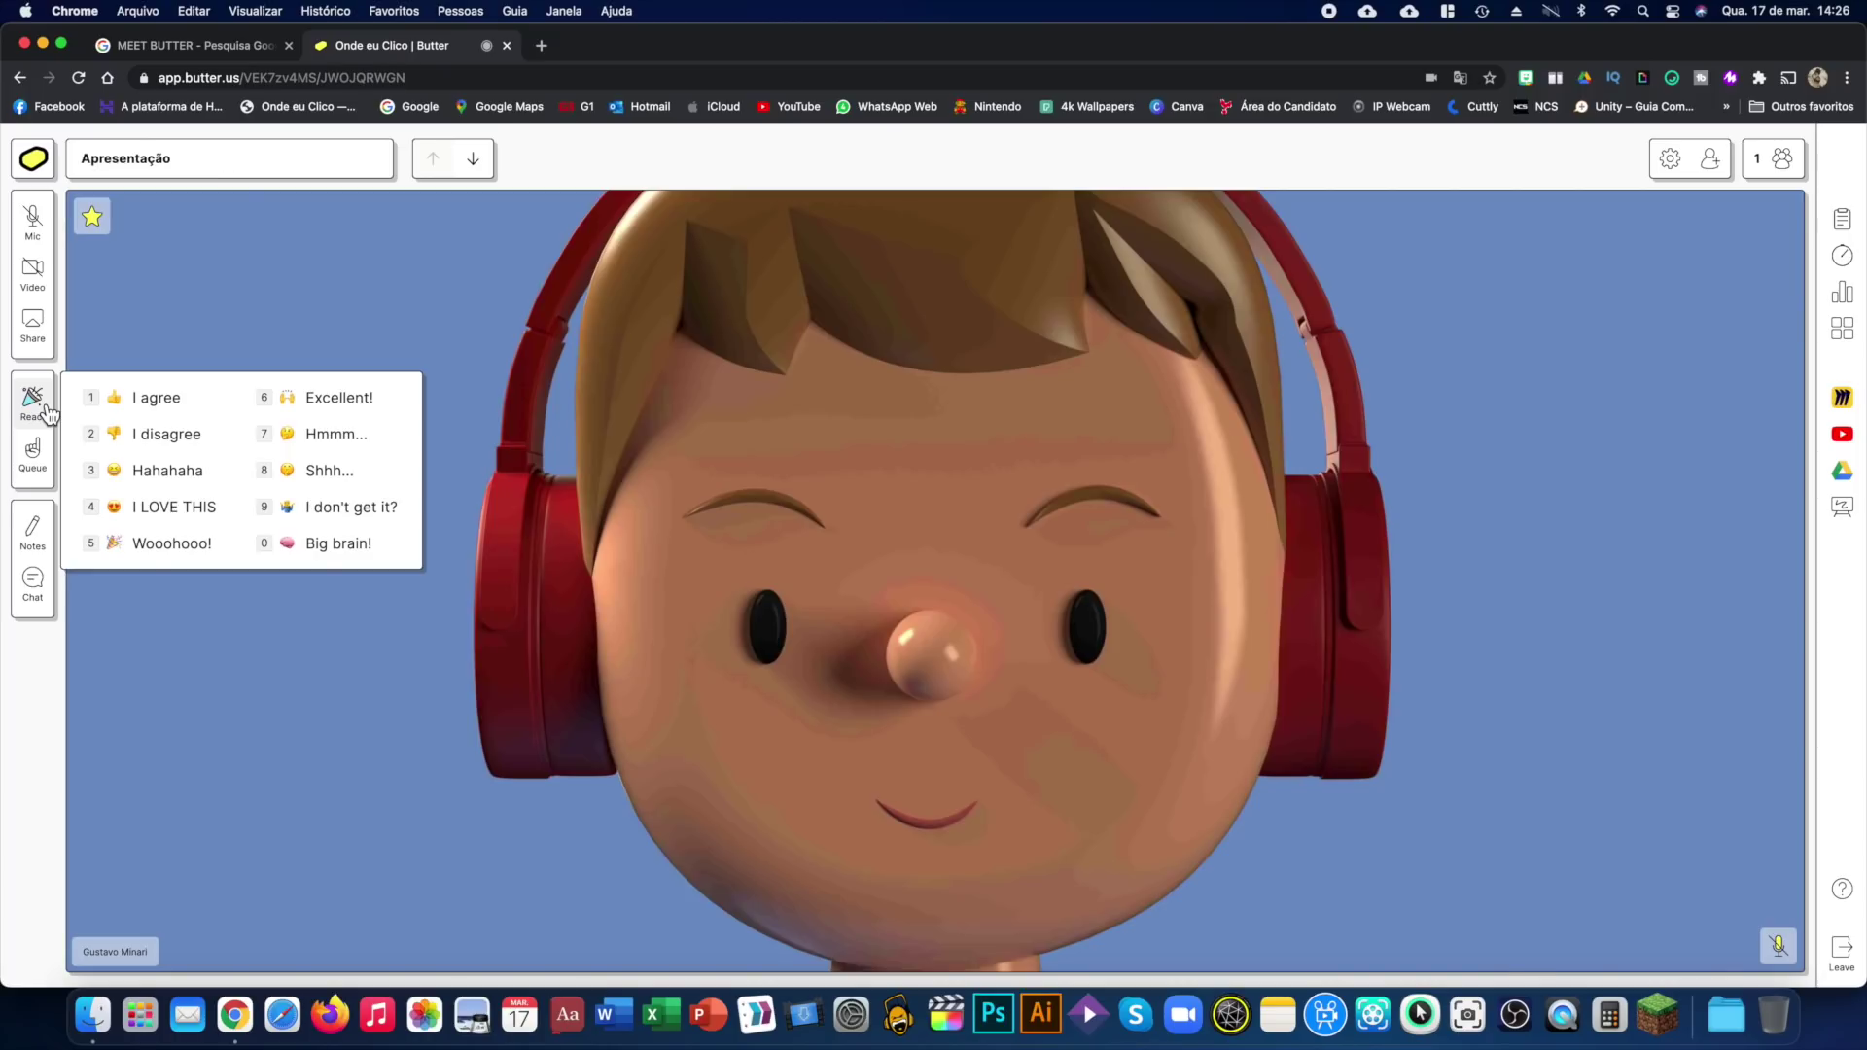
left_click(154, 397)
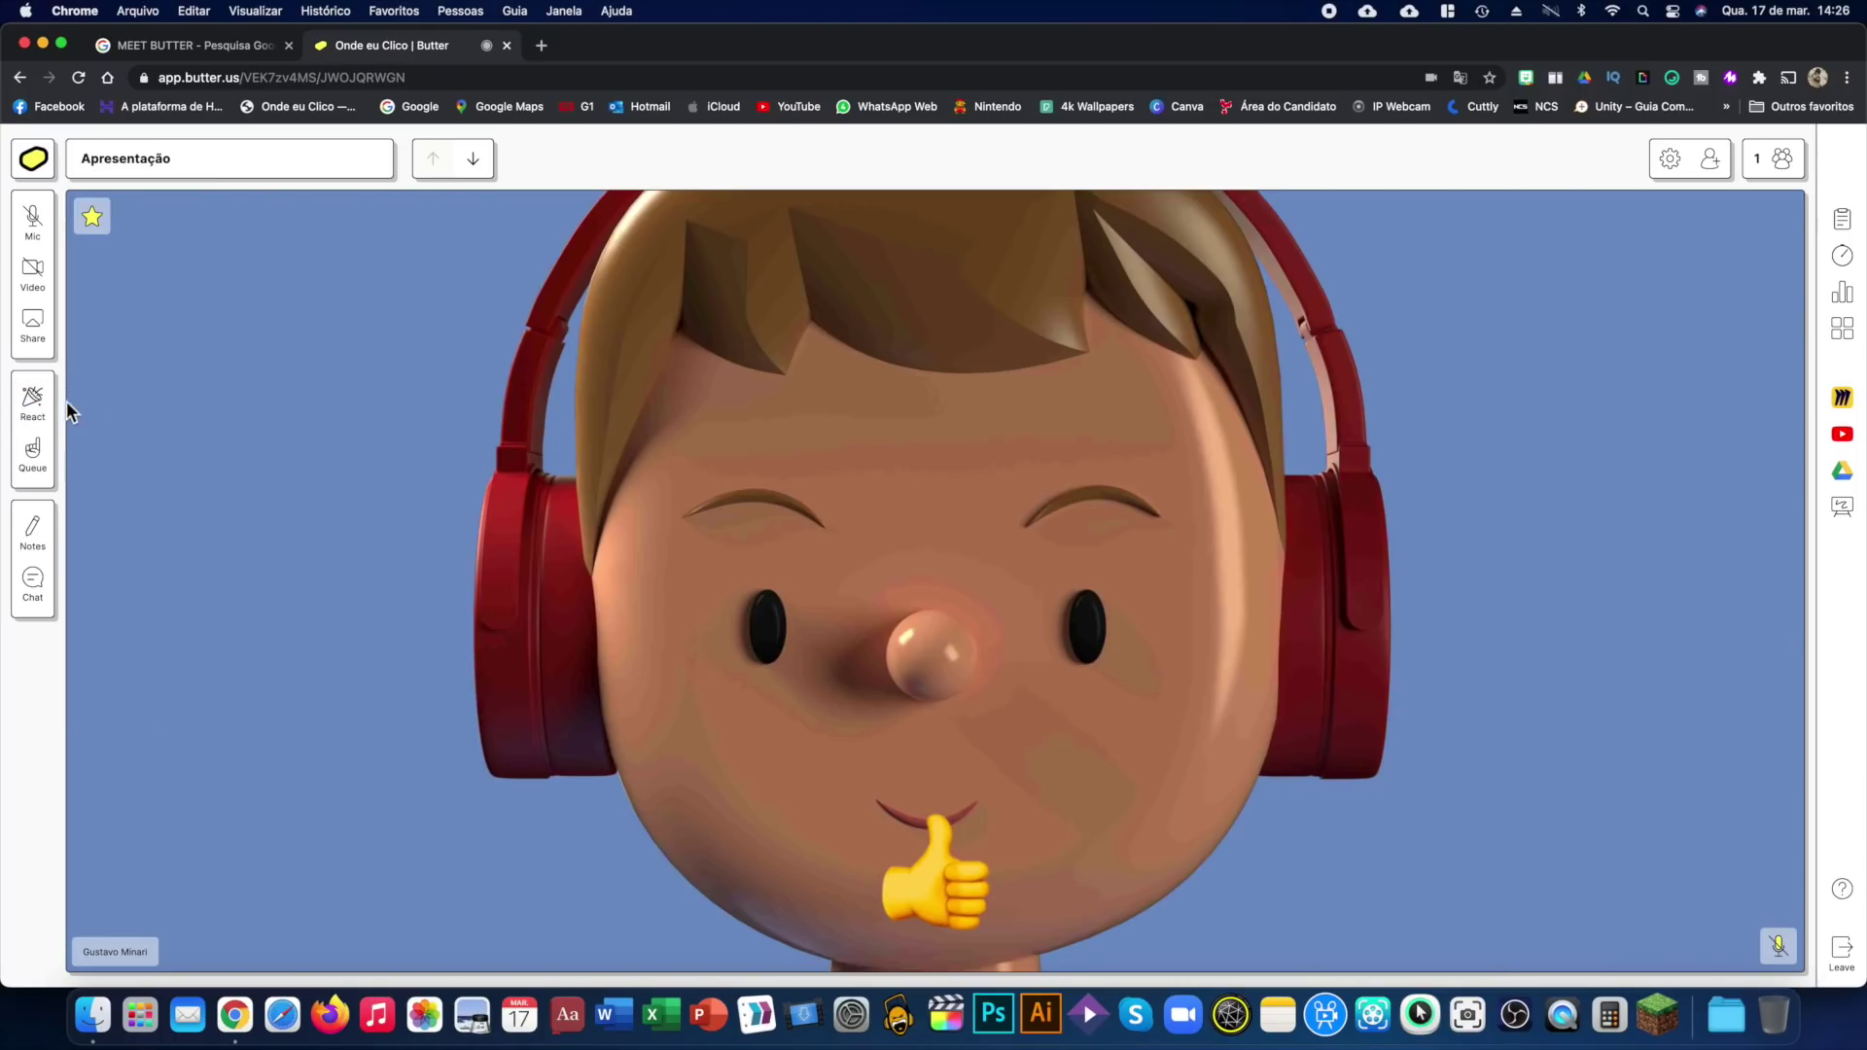
left_click(43, 416)
left_click(175, 470)
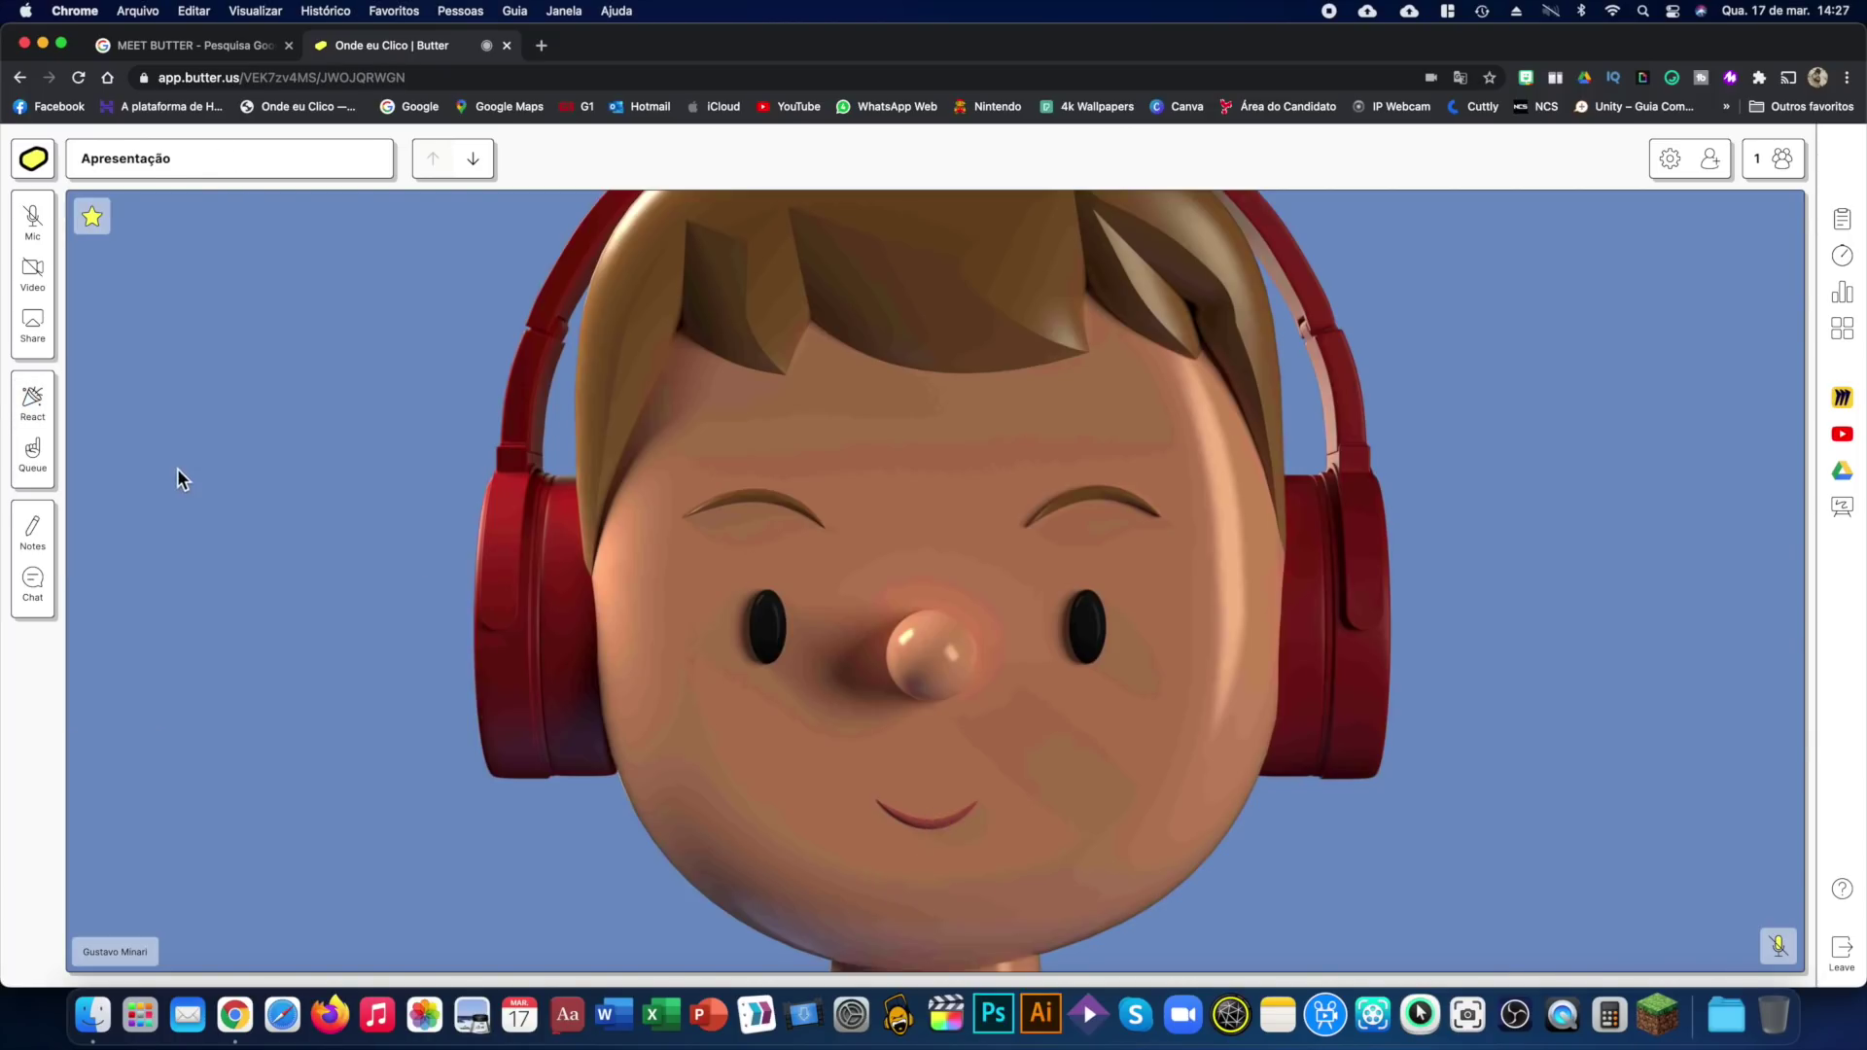
left_click(360, 398)
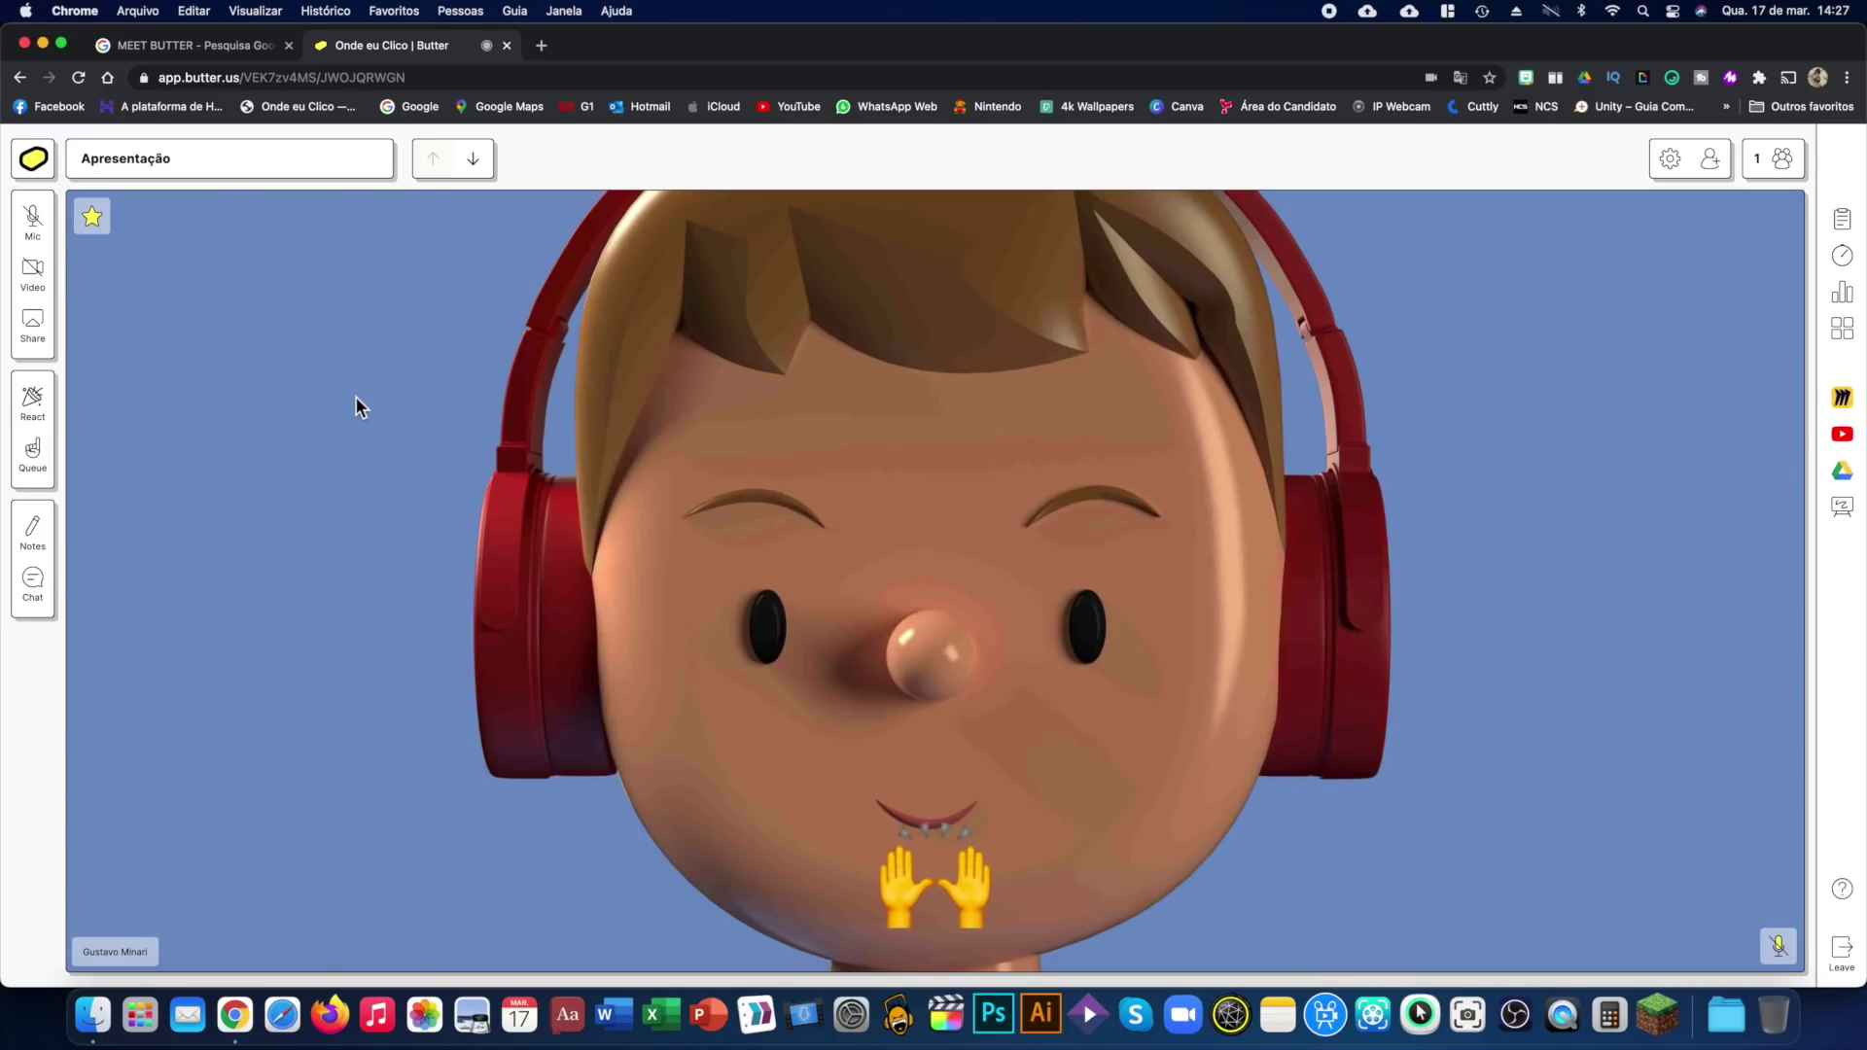